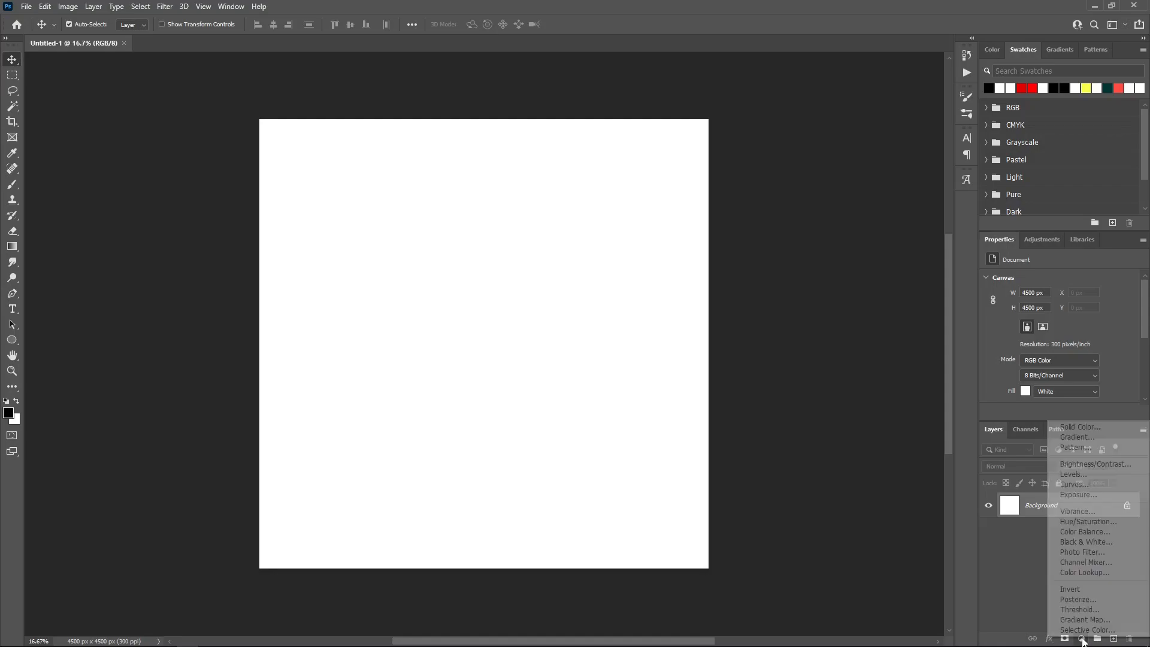
Step: Add a white Solid Color fill layer, Color Fill 1, over the canvas
{"action": "left_click", "coordinate": [1071, 428]}
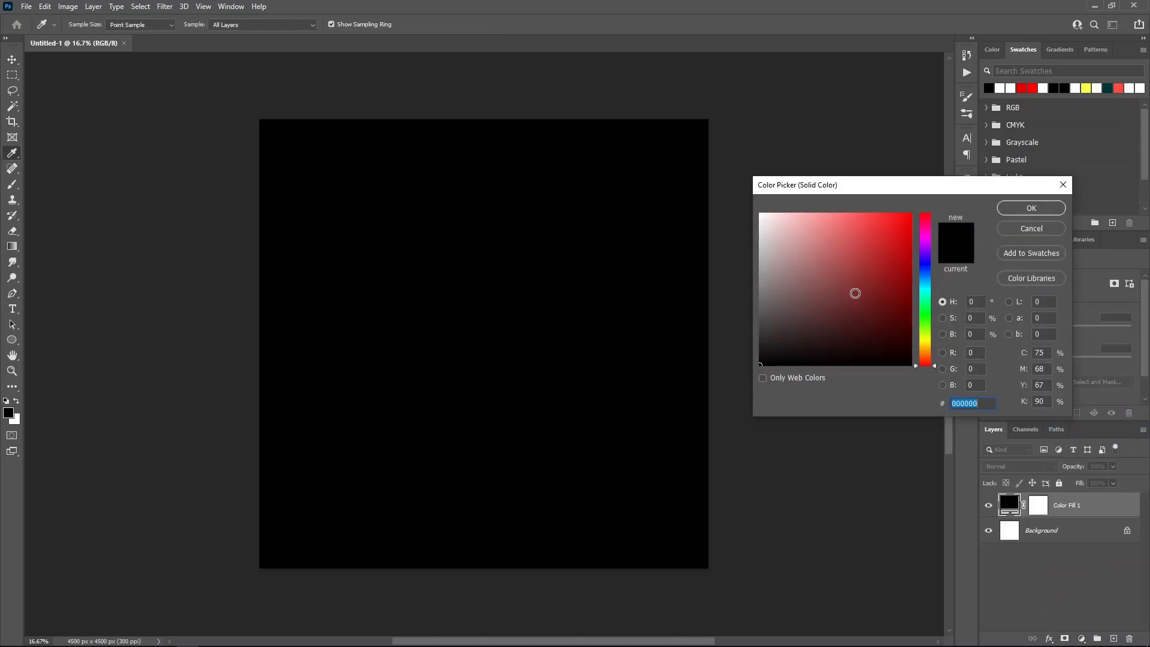
{"action": "left_click_drag", "start_coordinate": [884, 288], "coordinate": [747, 211]}
{"action": "left_click", "coordinate": [1031, 207]}
Step: Give Color Fill 1 a grid Pattern Overlay at 4% opacity
{"action": "double_click", "coordinate": [1124, 506]}
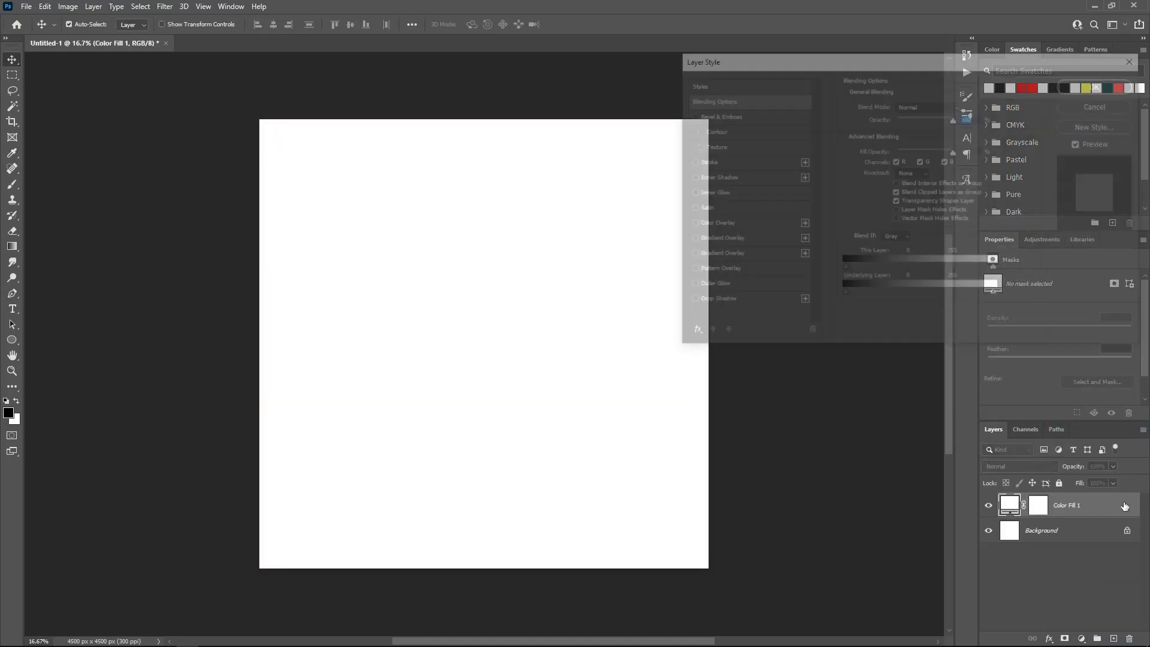
{"action": "left_click", "coordinate": [690, 271]}
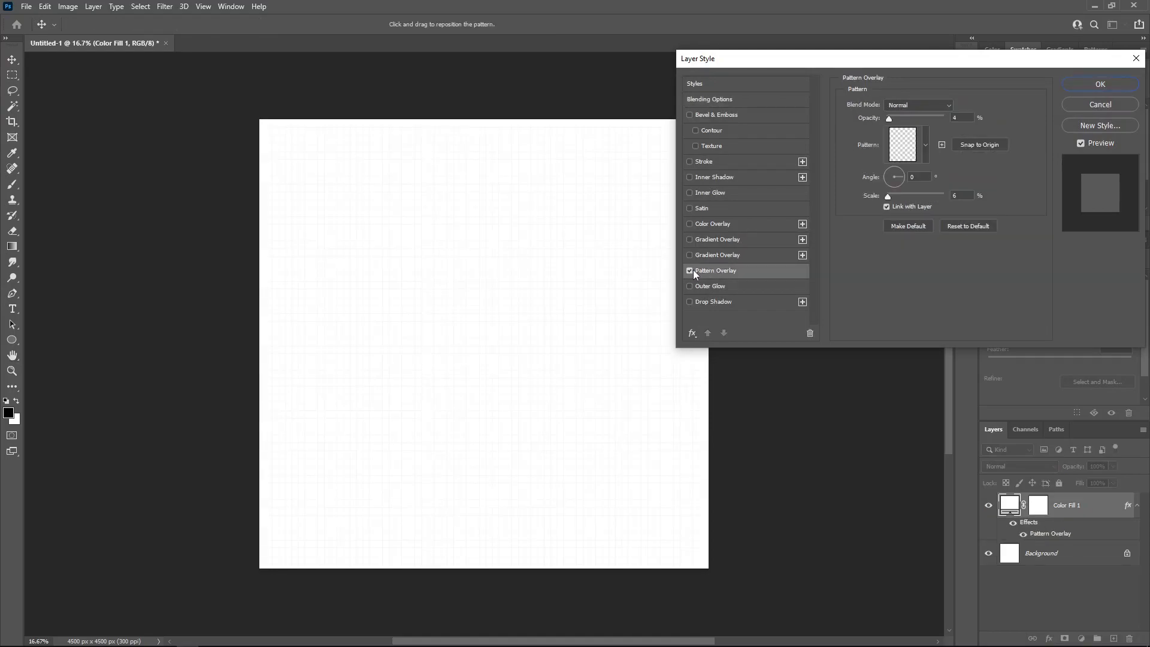
{"action": "left_click", "coordinate": [954, 117]}
{"action": "left_click", "coordinate": [926, 149]}
{"action": "left_click", "coordinate": [926, 153]}
{"action": "left_click", "coordinate": [1098, 84]}
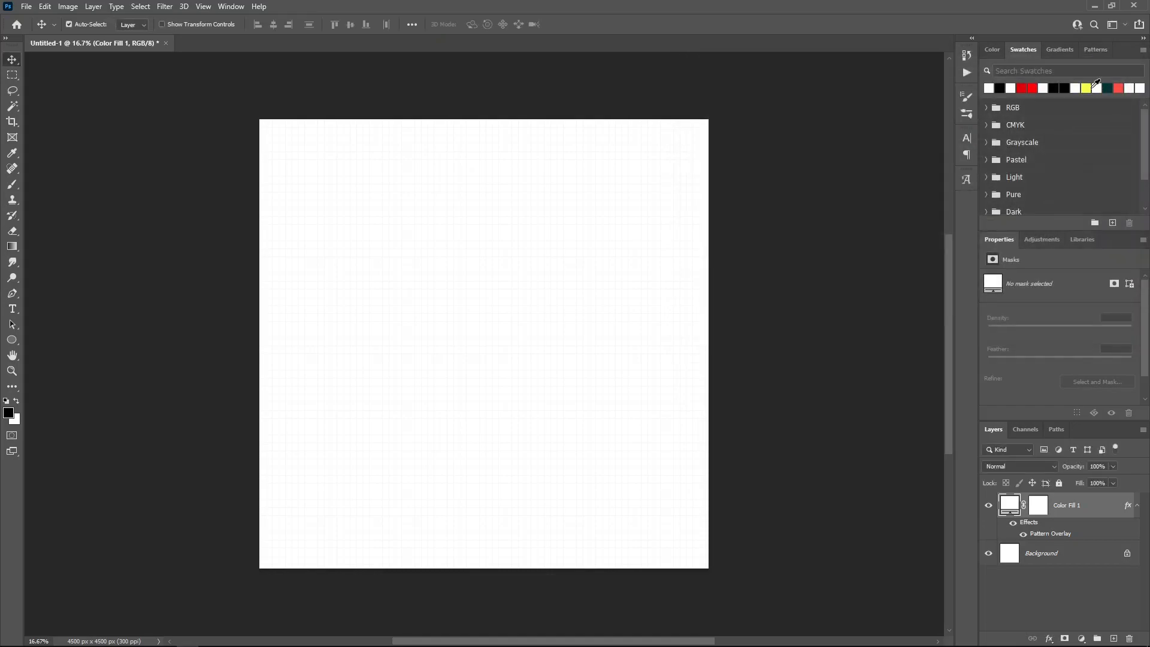
{"action": "left_click", "coordinate": [1137, 505]}
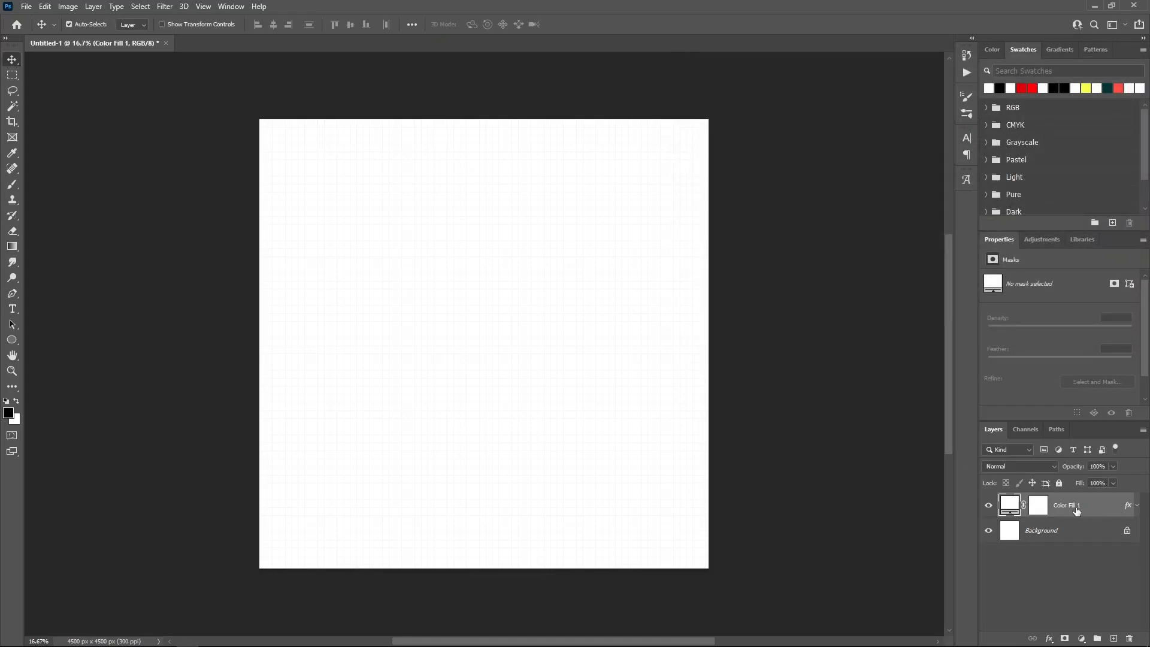
Step: Open the portrait PNG, make it a smart object and drag it into the poster as Layer 1
{"action": "key", "text": "ctrl"}
{"action": "key", "text": "ctrl+o"}
{"action": "double_click", "coordinate": [125, 99]}
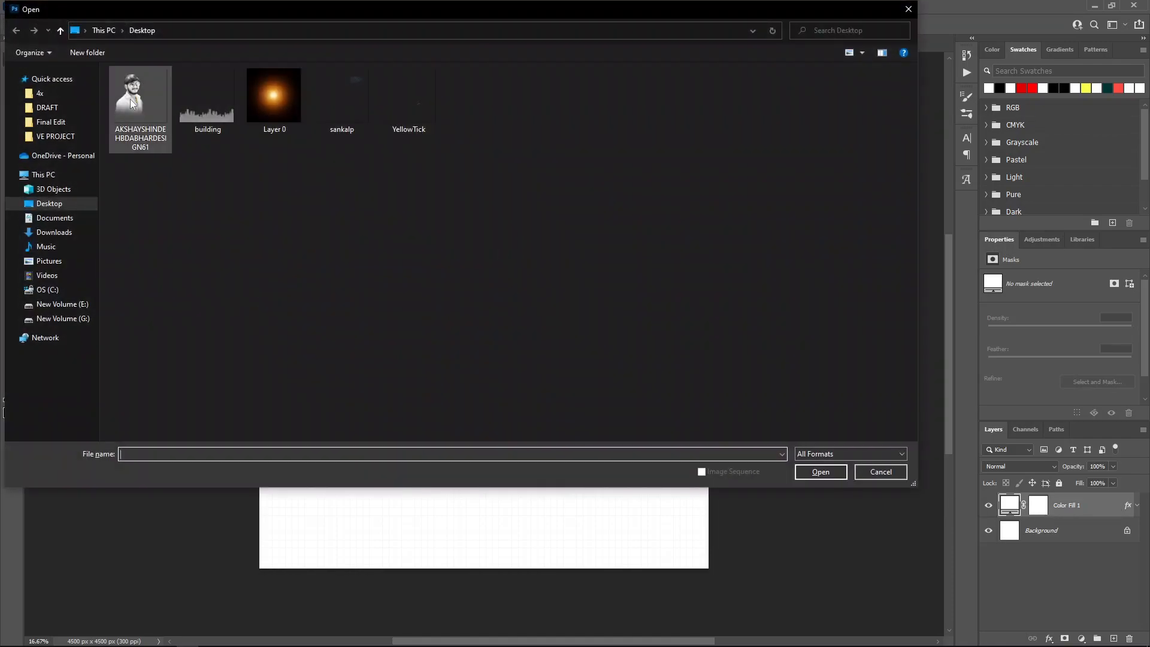
{"action": "right_click", "coordinate": [1055, 506]}
{"action": "left_click", "coordinate": [1047, 162]}
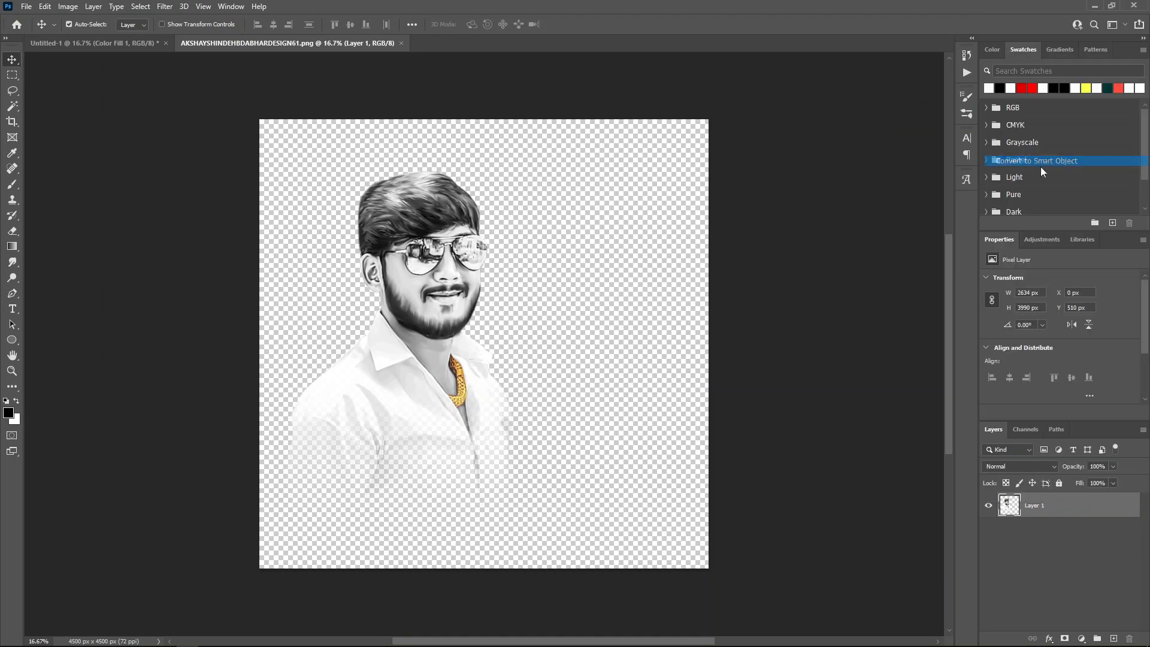
{"action": "left_click_drag", "start_coordinate": [440, 271], "coordinate": [410, 275]}
{"action": "left_click", "coordinate": [394, 43]}
{"action": "key", "text": "n"}
Step: Bring building.png in as a smart object, horizontally centred along the bottom edge
{"action": "key", "text": "ctrl+o"}
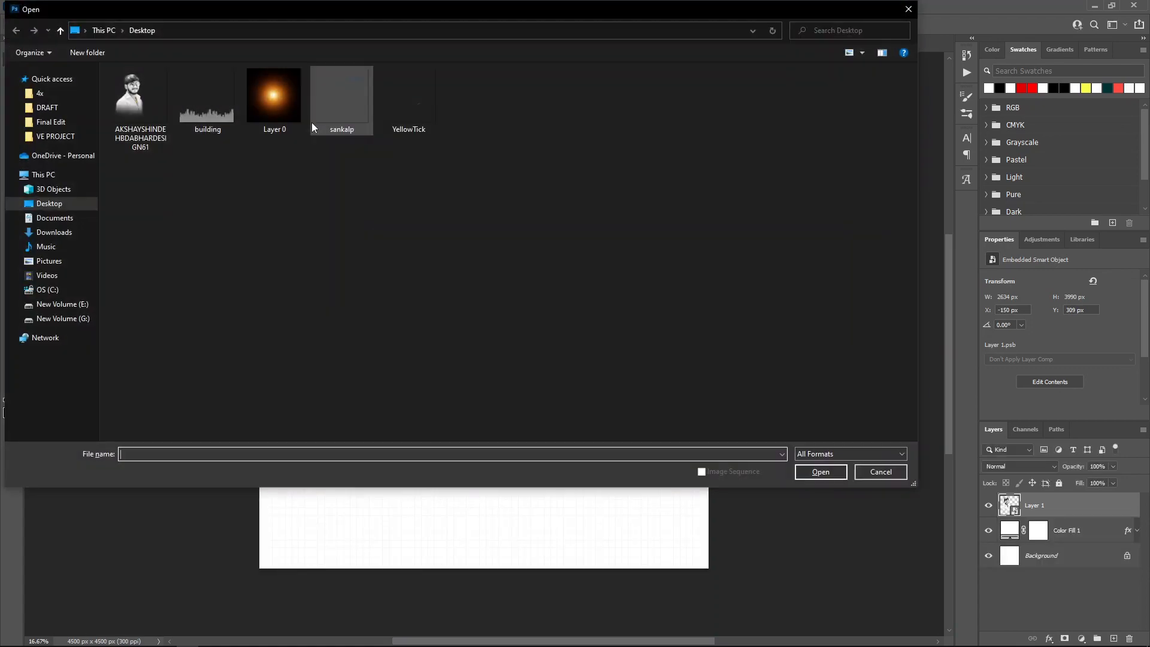
{"action": "double_click", "coordinate": [218, 121]}
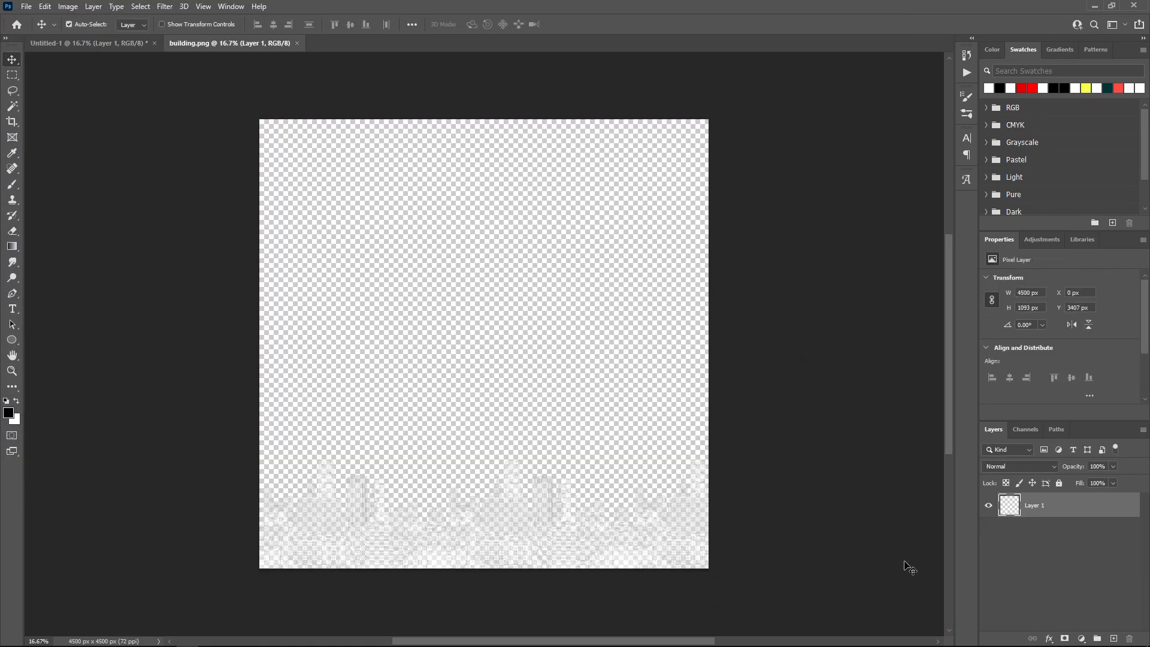
{"action": "right_click", "coordinate": [1078, 508]}
{"action": "left_click", "coordinate": [1038, 162]}
{"action": "left_click_drag", "start_coordinate": [512, 479], "coordinate": [520, 536]}
{"action": "left_click", "coordinate": [1048, 582]}
{"action": "left_click", "coordinate": [273, 24]}
{"action": "left_click", "coordinate": [1067, 509]}
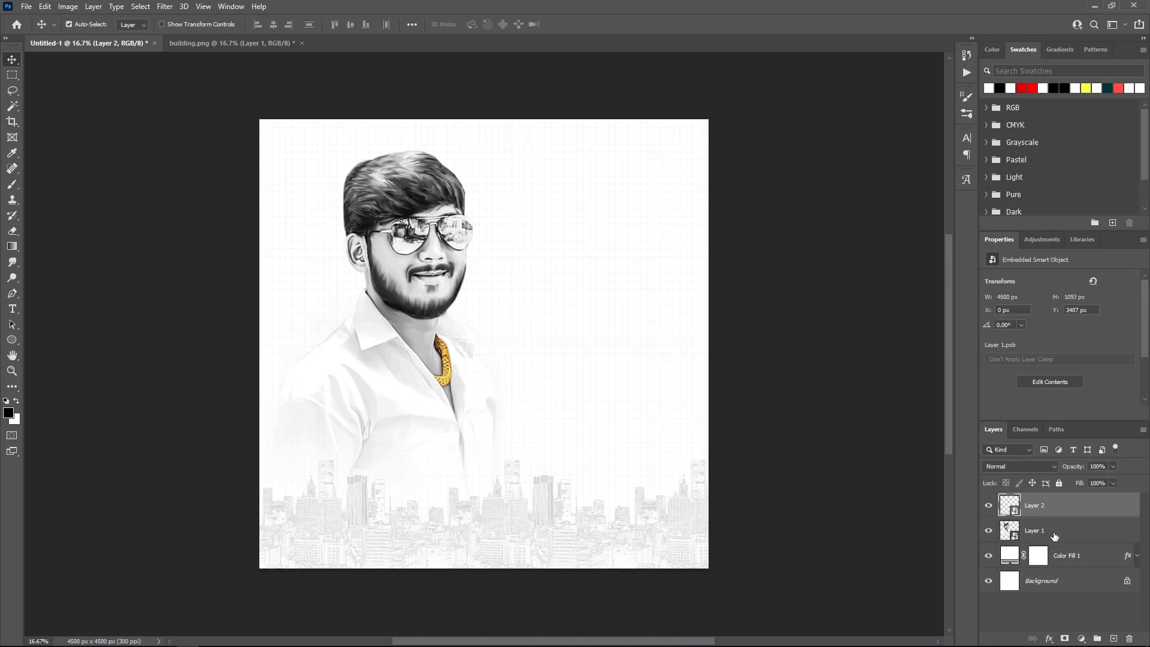
{"action": "left_click", "coordinate": [1053, 535]}
Step: Nudge the portrait slightly lower and group Layer 1 with Color Fill 1
{"action": "left_click_drag", "start_coordinate": [443, 351], "coordinate": [447, 362]}
{"action": "left_click", "coordinate": [1075, 509]}
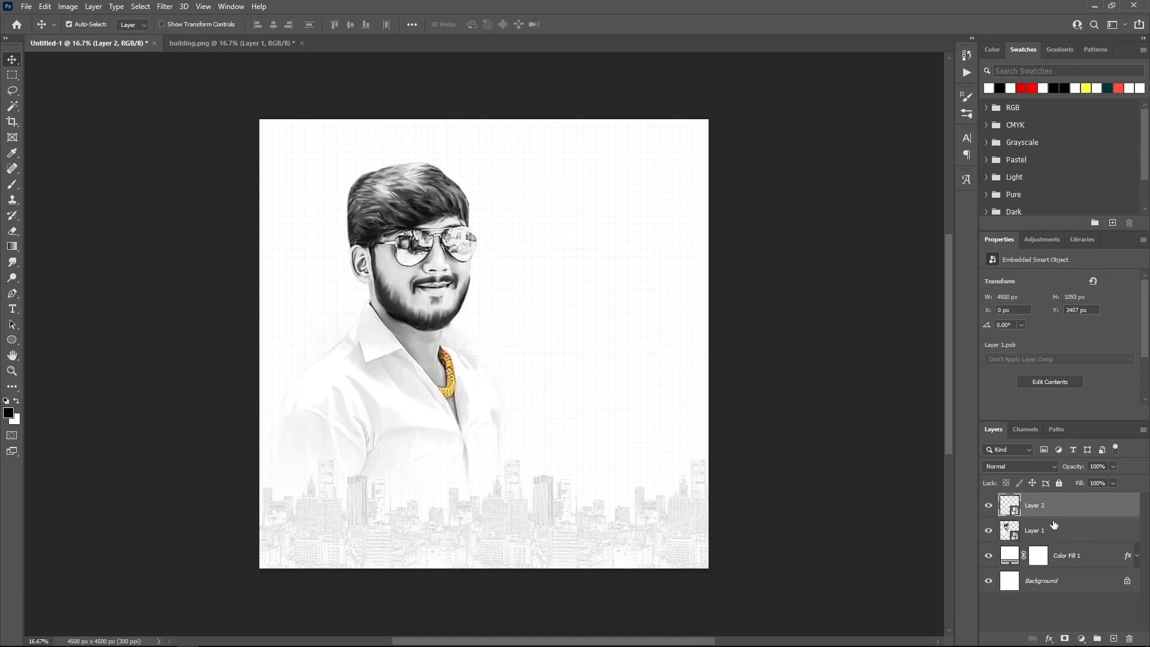
{"action": "left_click", "coordinate": [1075, 534]}
{"action": "left_click", "coordinate": [1085, 558], "text": "shift"}
{"action": "key", "text": "ctrl+g"}
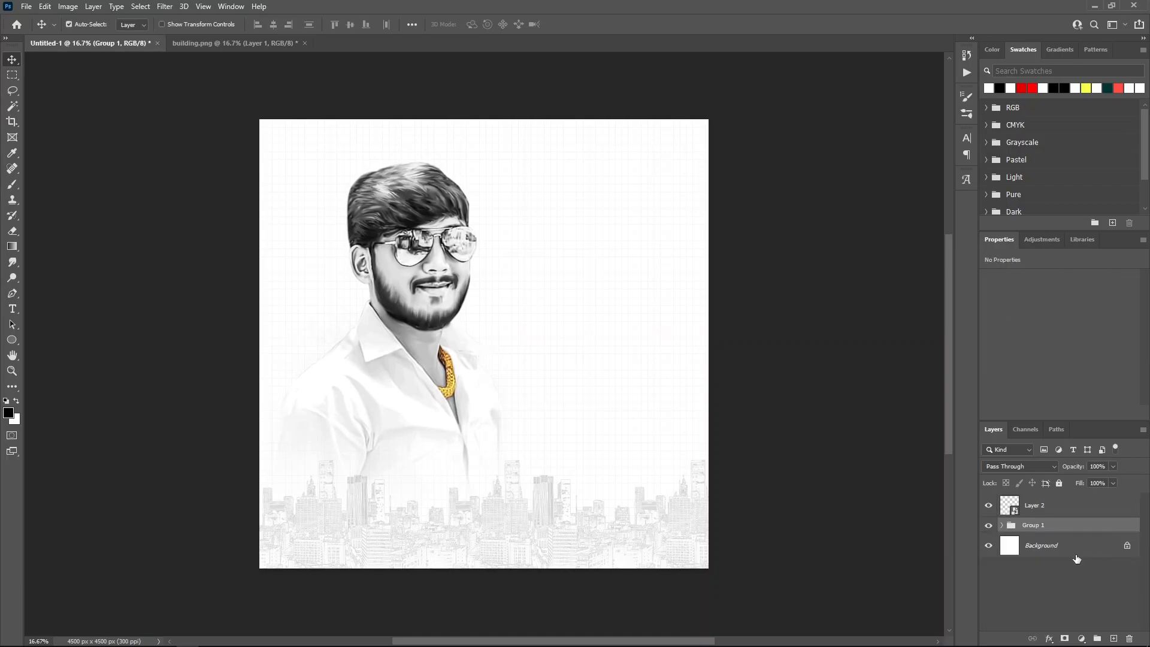
Step: Rename the new group 'Background' and Layer 2 'Photo'
{"action": "double_click", "coordinate": [1033, 524]}
{"action": "type", "text": "Background"}
{"action": "key", "text": "Return"}
{"action": "double_click", "coordinate": [1055, 507]}
{"action": "type", "text": "Photo"}
{"action": "key", "text": "Return"}
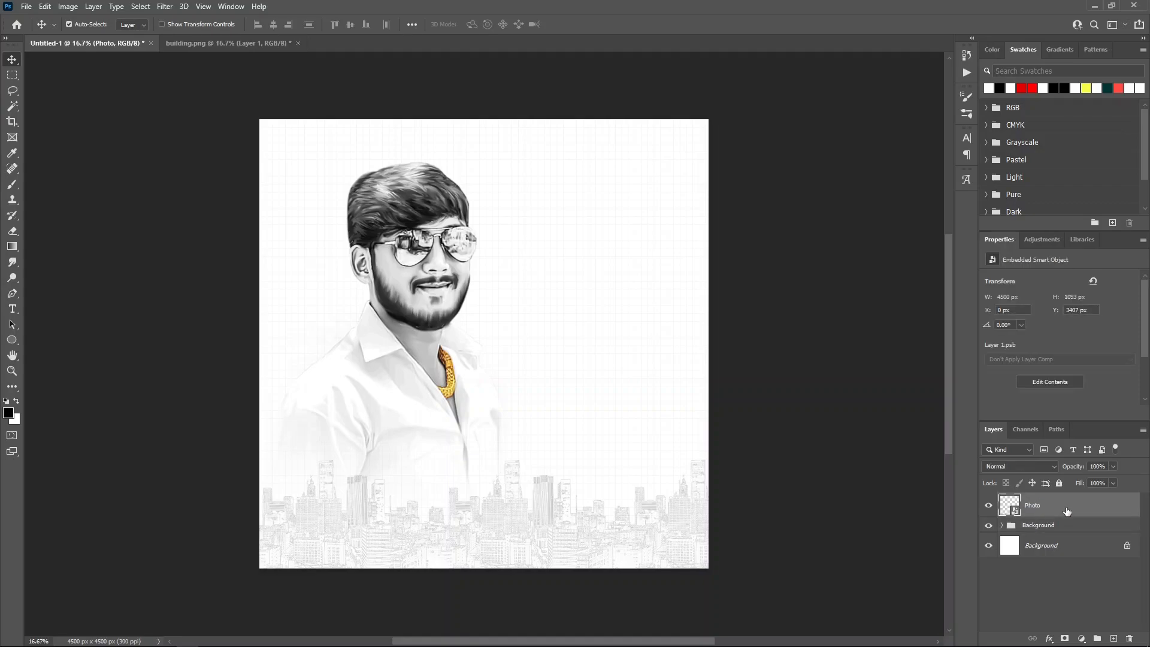
Step: Bring the orange glow image into the poster as a smart object at Screen blend, 50% opacity
{"action": "key", "text": "ctrl+o"}
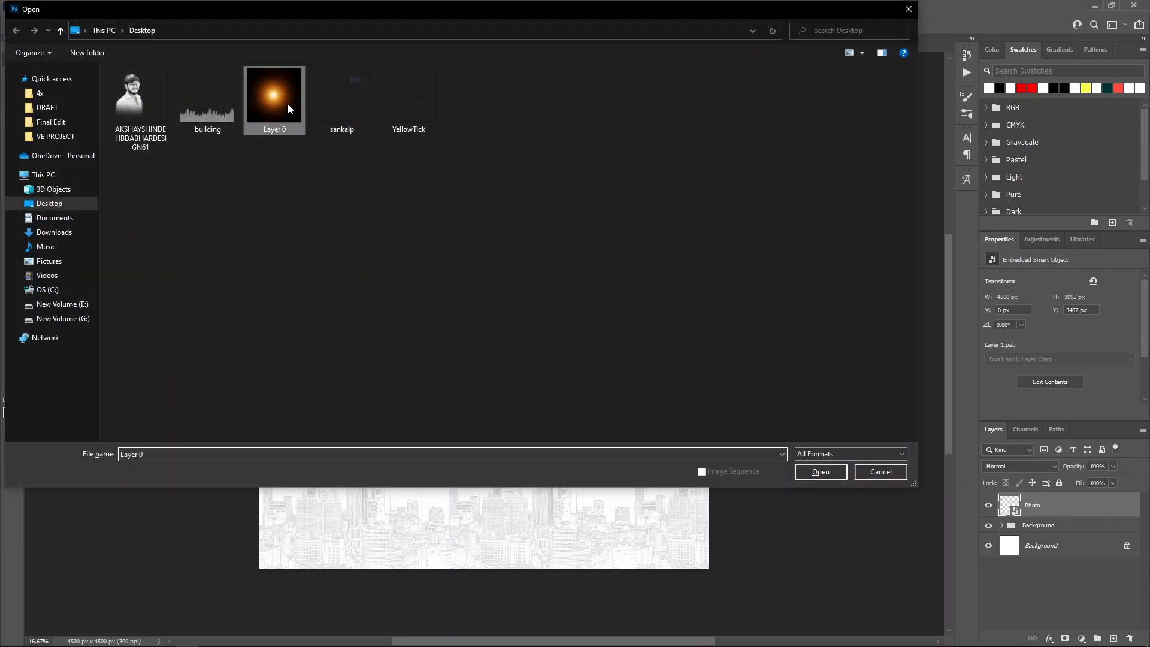
{"action": "double_click", "coordinate": [289, 106]}
{"action": "left_click", "coordinate": [1124, 505]}
{"action": "right_click", "coordinate": [1076, 502]}
{"action": "left_click", "coordinate": [1044, 162]}
{"action": "left_click_drag", "start_coordinate": [521, 293], "coordinate": [473, 335]}
{"action": "left_click", "coordinate": [1020, 466]}
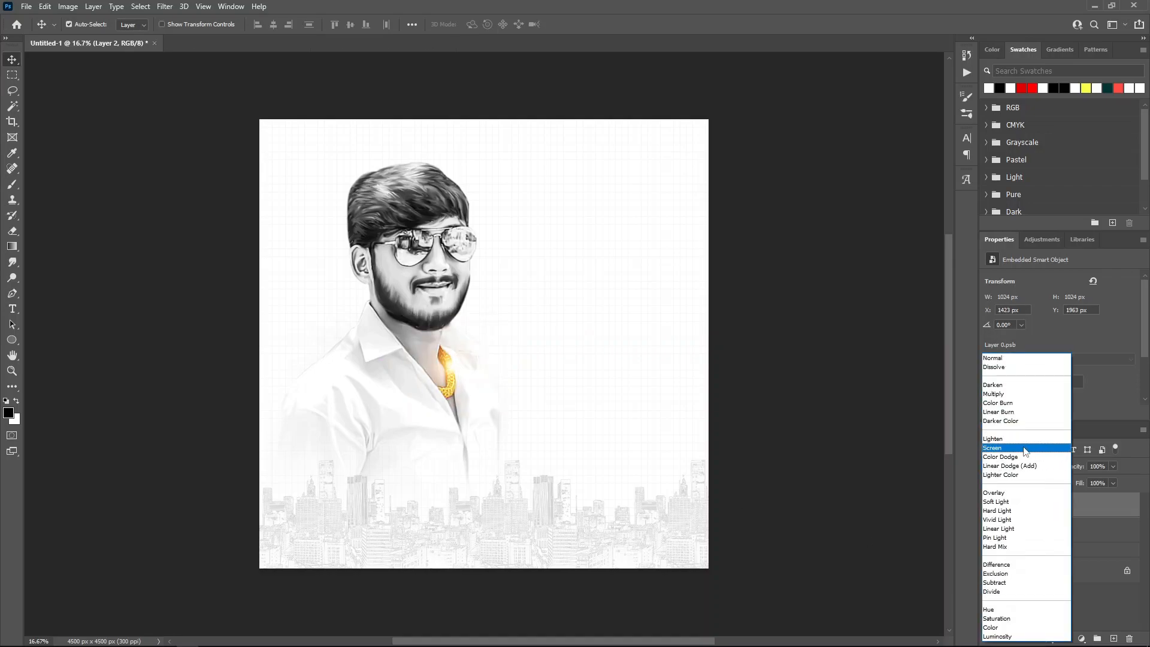
{"action": "left_click", "coordinate": [1025, 448]}
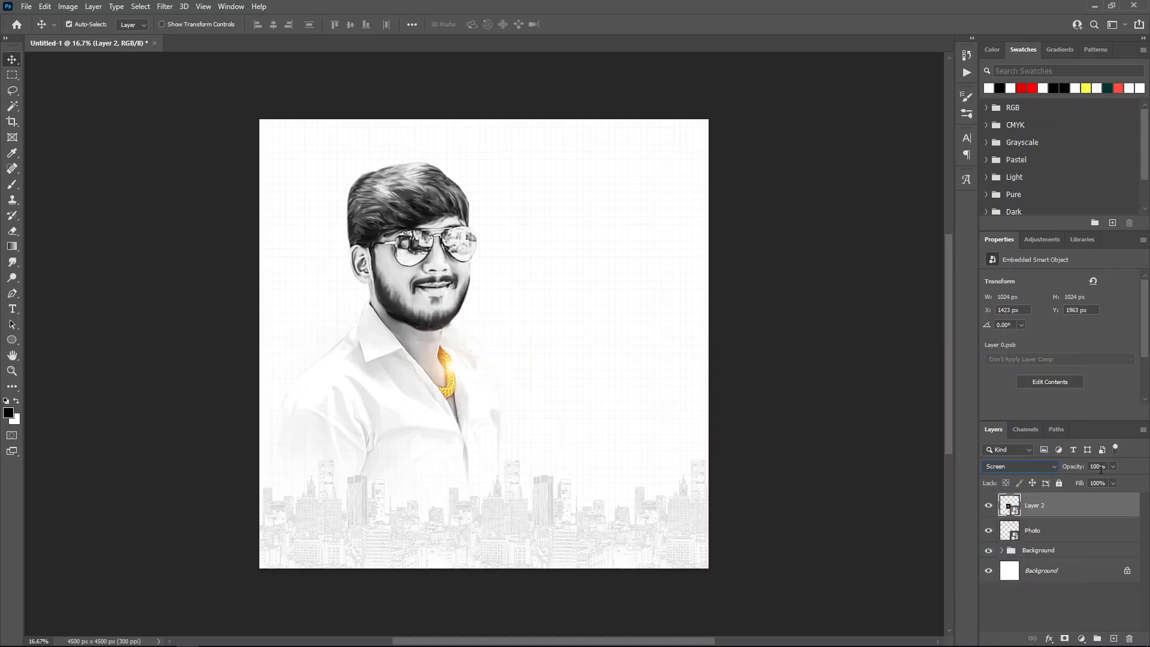
{"action": "type", "text": "50"}
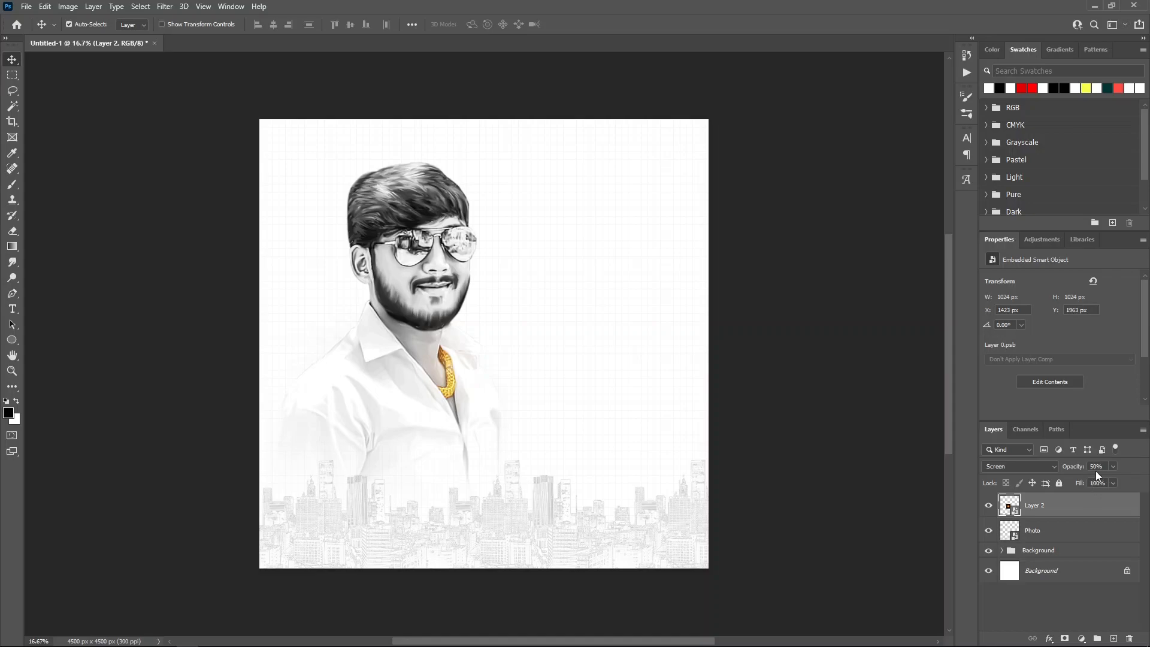
Step: Move the glow layer below Photo and group both into a folder named 'pic'
{"action": "left_click_drag", "start_coordinate": [1072, 511], "coordinate": [1076, 536]}
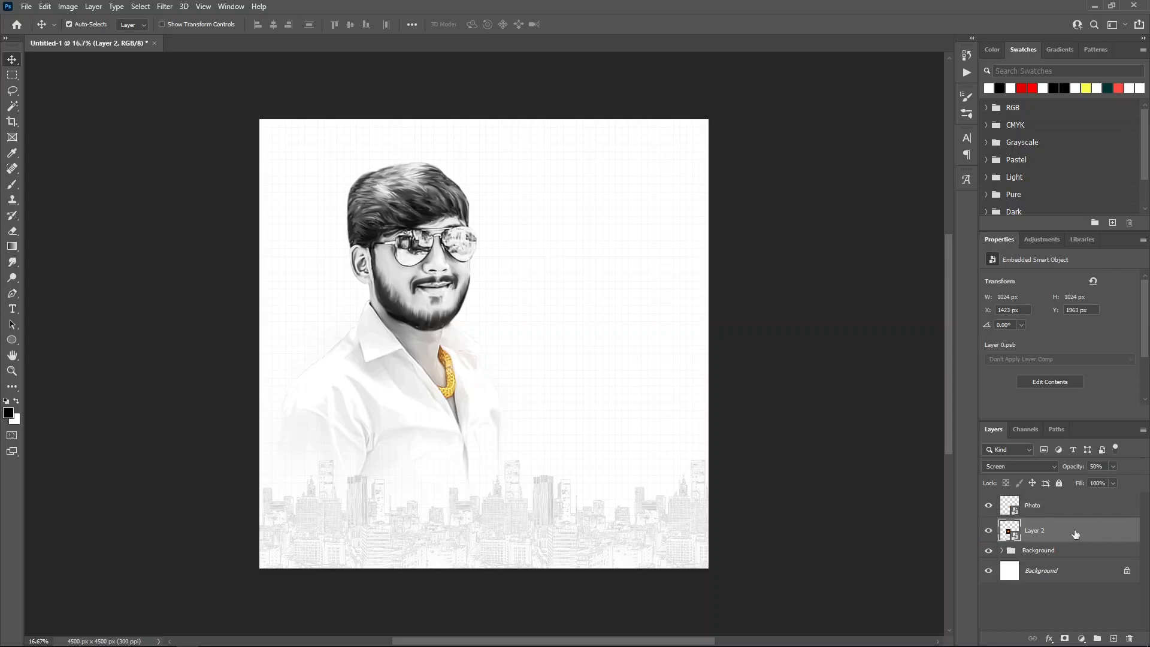
{"action": "left_click", "coordinate": [1071, 514], "text": "shift"}
{"action": "key", "text": "ctrl+g"}
{"action": "double_click", "coordinate": [1038, 501]}
{"action": "type", "text": "pic"}
{"action": "key", "text": "Return"}
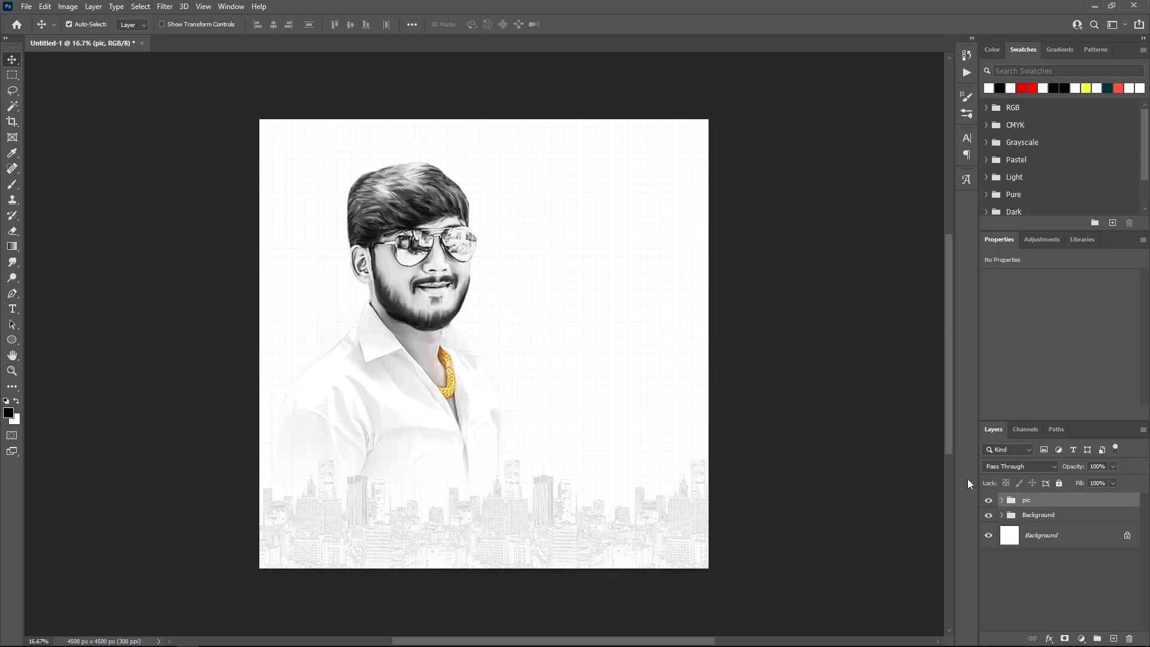
Step: Start a text layer beside the portrait's face with the size set to 48 pt
{"action": "left_click", "coordinate": [12, 308]}
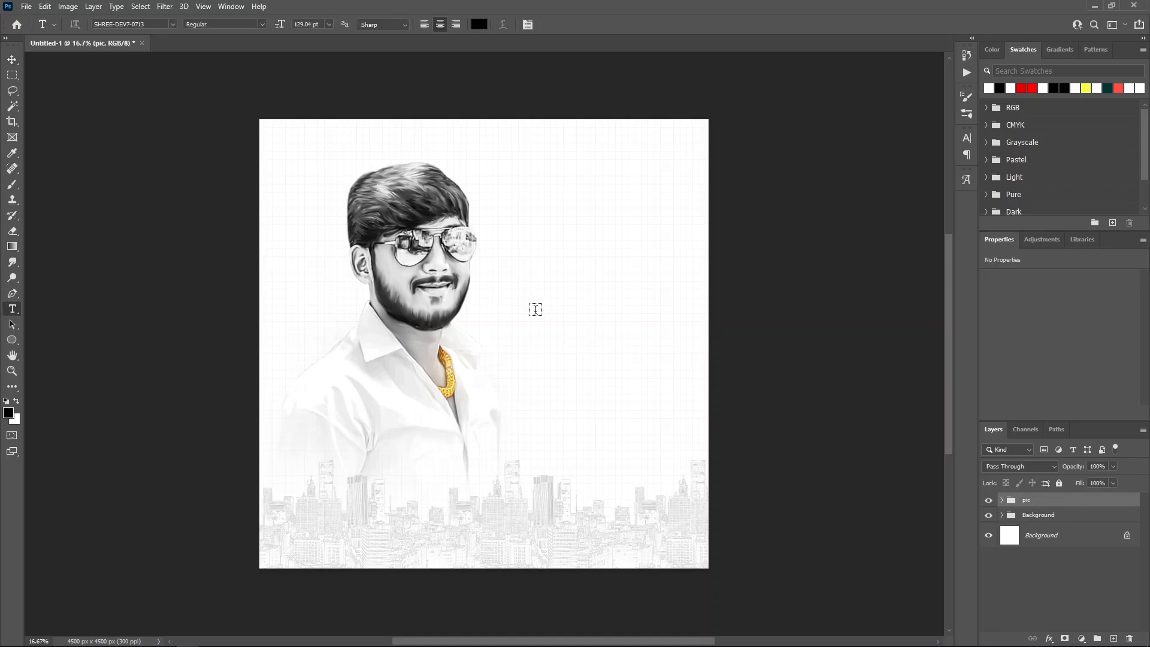
{"action": "left_click", "coordinate": [526, 284]}
{"action": "left_click", "coordinate": [329, 24]}
{"action": "left_click", "coordinate": [312, 140]}
{"action": "left_click", "coordinate": [329, 24]}
{"action": "left_click", "coordinate": [310, 158]}
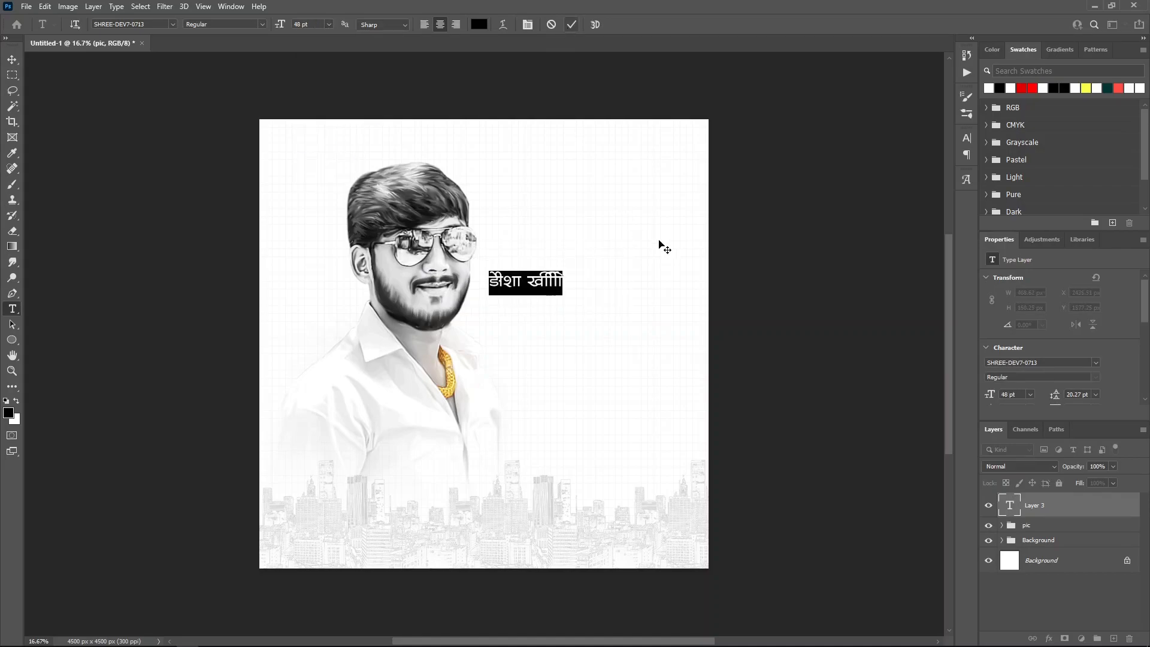
Step: Replace the placeholder text with युवा built from the Glyphs panel
{"action": "left_click", "coordinate": [965, 180]}
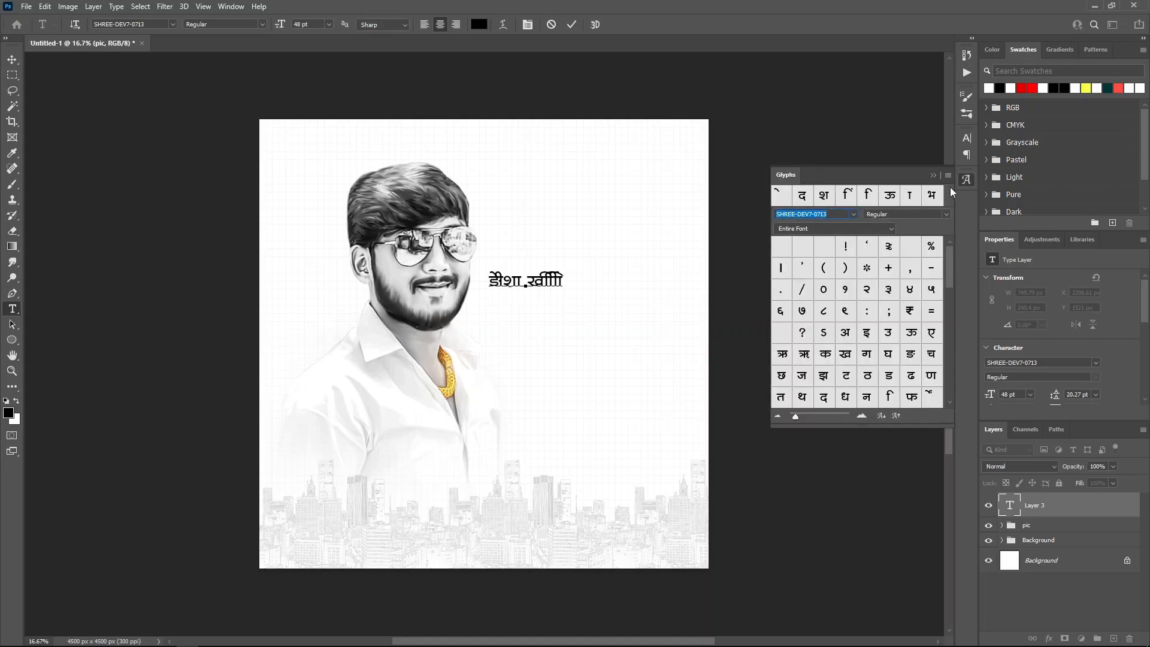
{"action": "left_click", "coordinate": [565, 280]}
{"action": "key", "text": "BackSpace"}
{"action": "key", "text": "BackSpace"}
{"action": "key", "text": "BackSpace"}
{"action": "key", "text": "BackSpace"}
{"action": "key", "text": "BackSpace"}
{"action": "key", "text": "BackSpace"}
{"action": "key", "text": "BackSpace"}
{"action": "key", "text": "BackSpace"}
{"action": "key", "text": "BackSpace"}
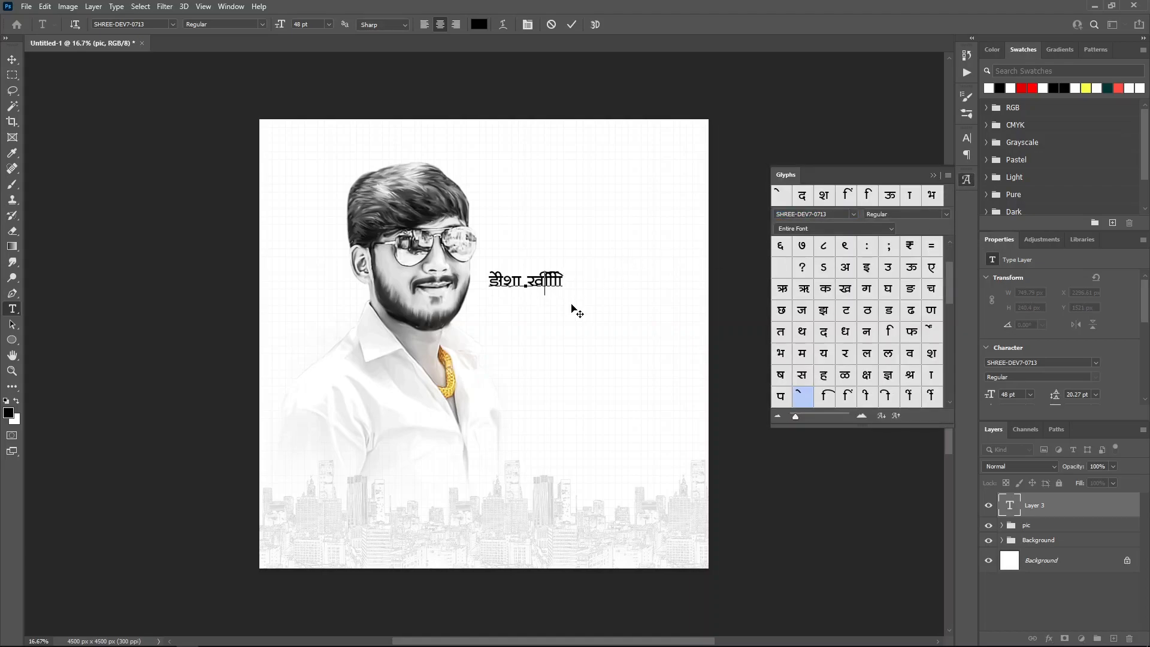
{"action": "key", "text": "BackSpace"}
{"action": "key", "text": "BackSpace"}
{"action": "key", "text": "BackSpace"}
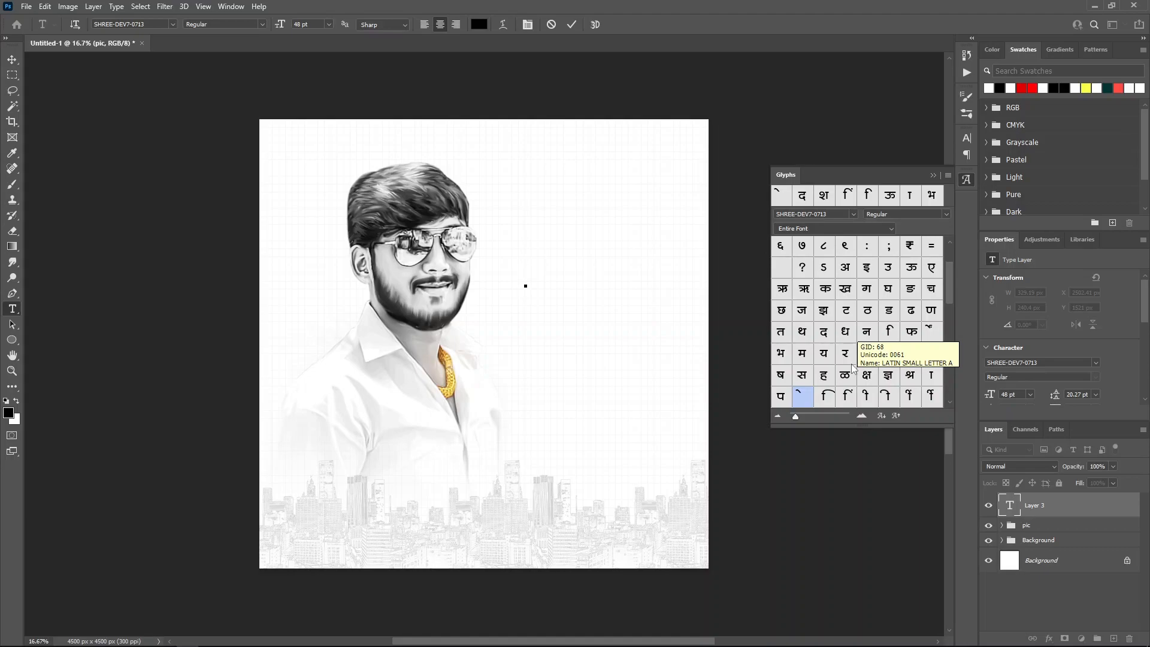
{"action": "double_click", "coordinate": [824, 354]}
{"action": "double_click", "coordinate": [801, 378]}
{"action": "double_click", "coordinate": [909, 311]}
{"action": "double_click", "coordinate": [931, 333]}
{"action": "left_click", "coordinate": [571, 25]}
Step: Add उद्योजक as a second text layer using glyphs
{"action": "left_click", "coordinate": [568, 278]}
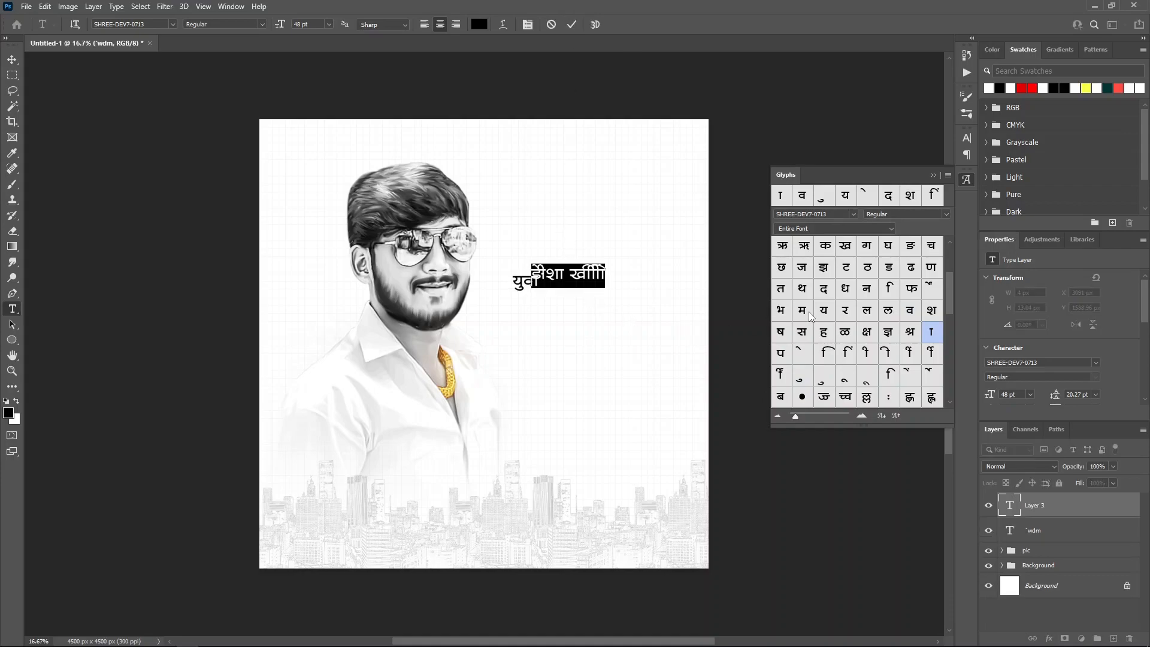
{"action": "scroll", "coordinate": [857, 294], "scroll_direction": "up", "scroll_amount": 2}
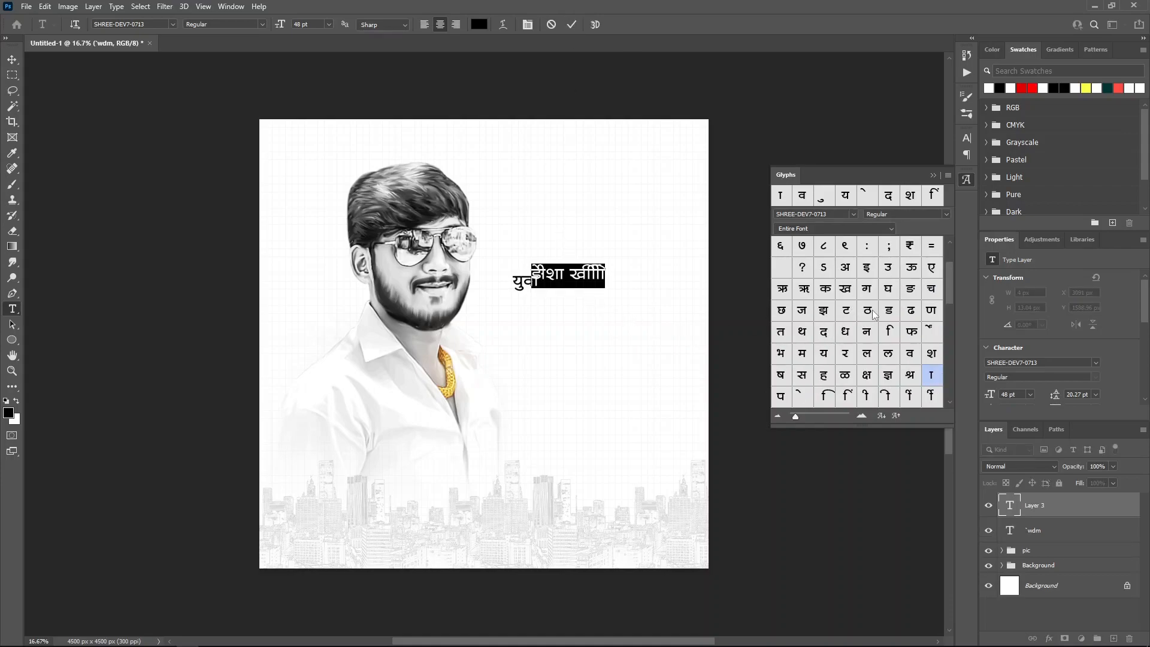
{"action": "double_click", "coordinate": [886, 271]}
{"action": "key", "text": "Right"}
{"action": "scroll", "coordinate": [868, 317], "scroll_direction": "down", "scroll_amount": 8}
{"action": "double_click", "coordinate": [846, 311]}
{"action": "scroll", "coordinate": [854, 335], "scroll_direction": "up", "scroll_amount": 2}
{"action": "scroll", "coordinate": [857, 352], "scroll_direction": "up", "scroll_amount": 6}
{"action": "double_click", "coordinate": [931, 375]}
{"action": "double_click", "coordinate": [802, 396]}
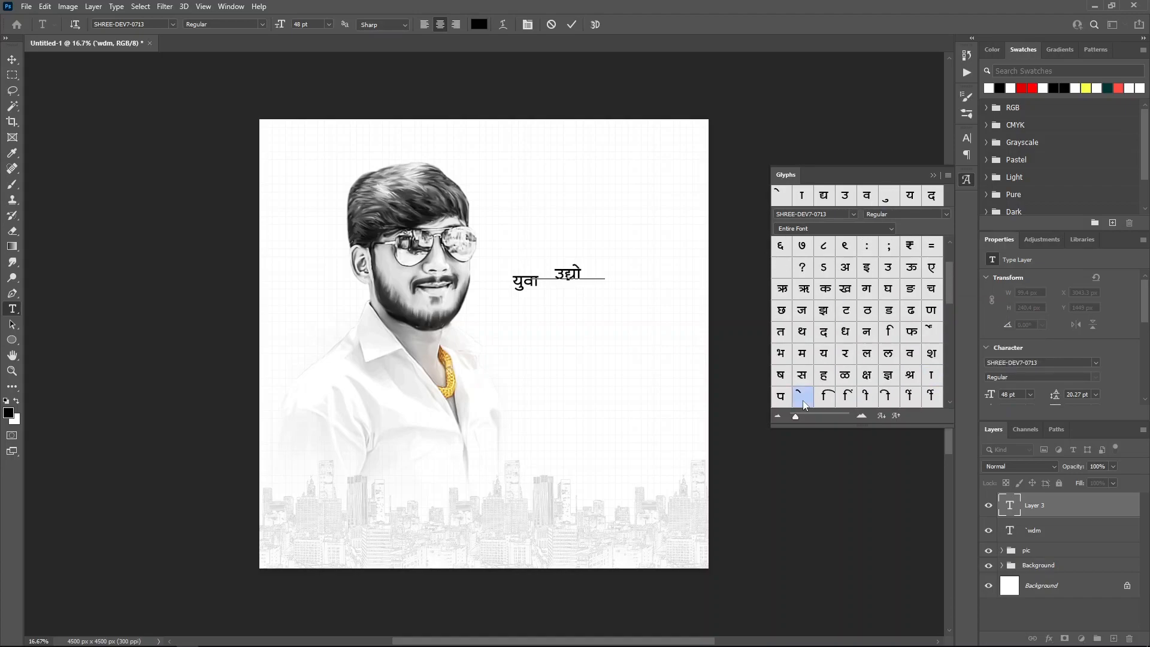
{"action": "double_click", "coordinate": [805, 315]}
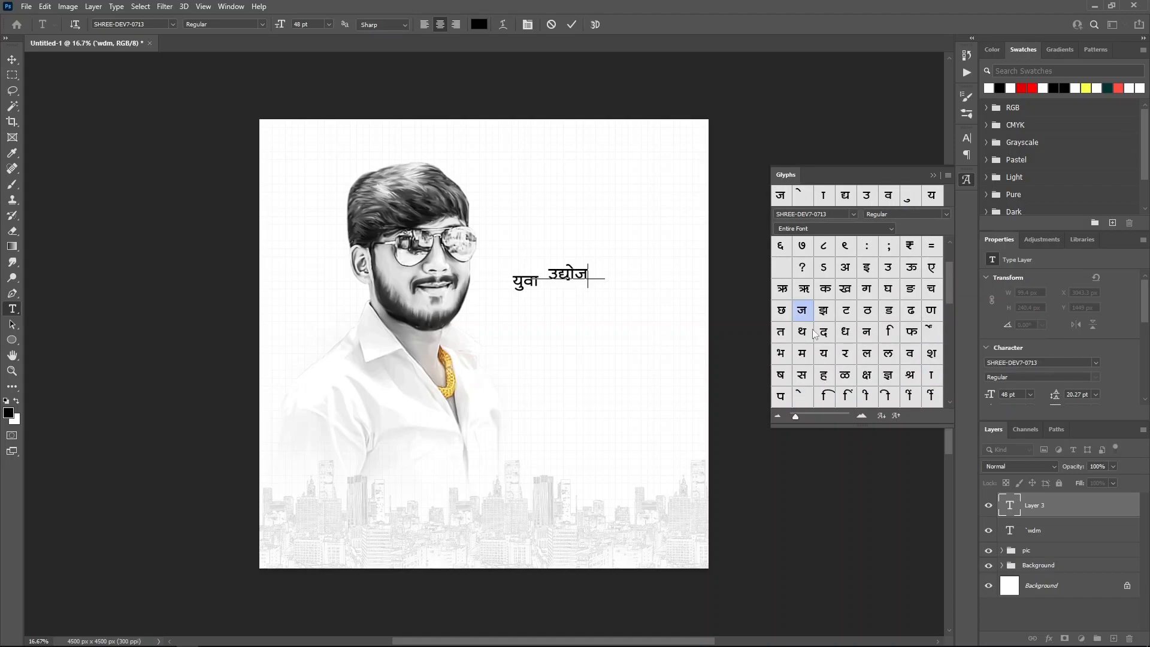
{"action": "double_click", "coordinate": [826, 290]}
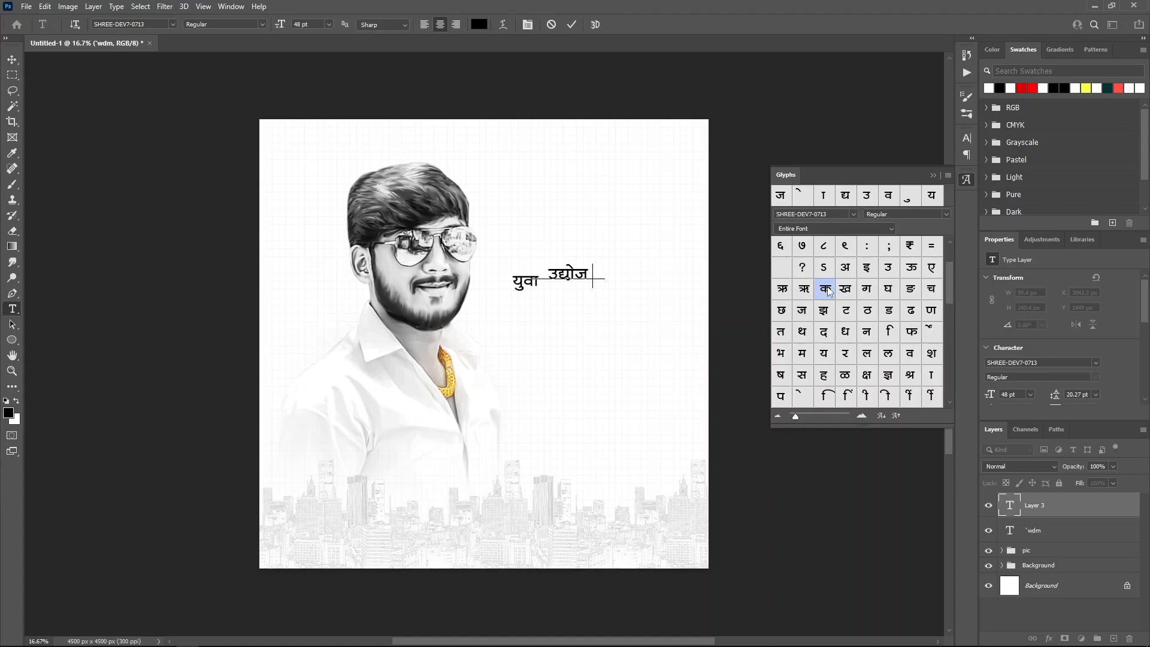
{"action": "left_click", "coordinate": [572, 24]}
{"action": "left_click", "coordinate": [549, 316]}
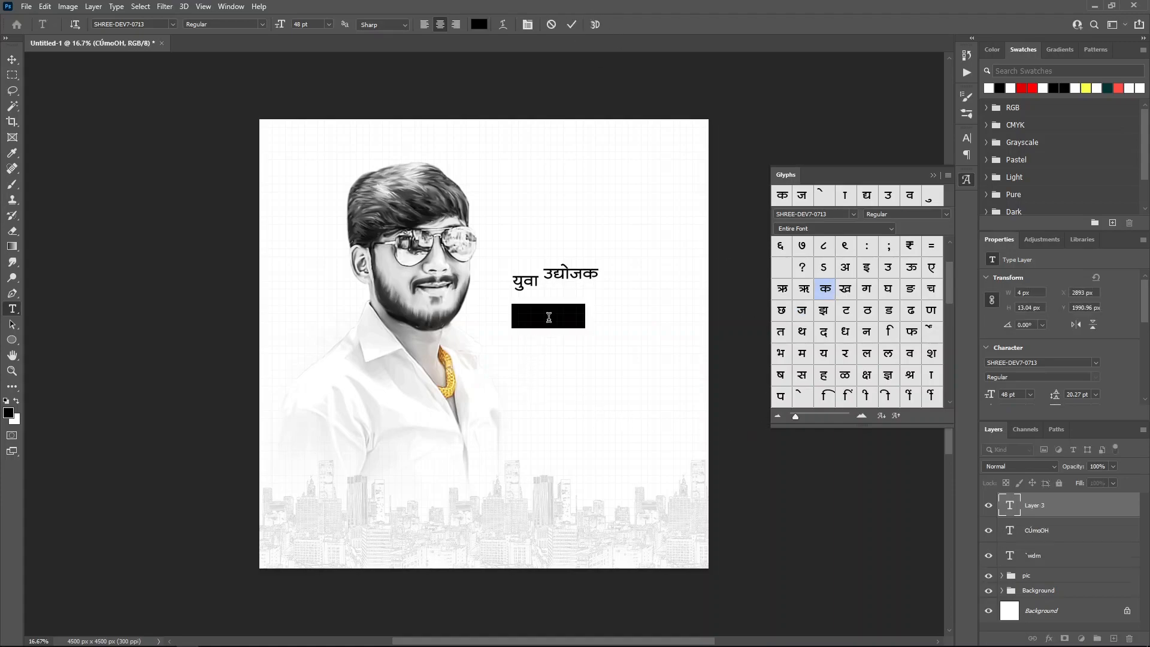
{"action": "double_click", "coordinate": [845, 267]}
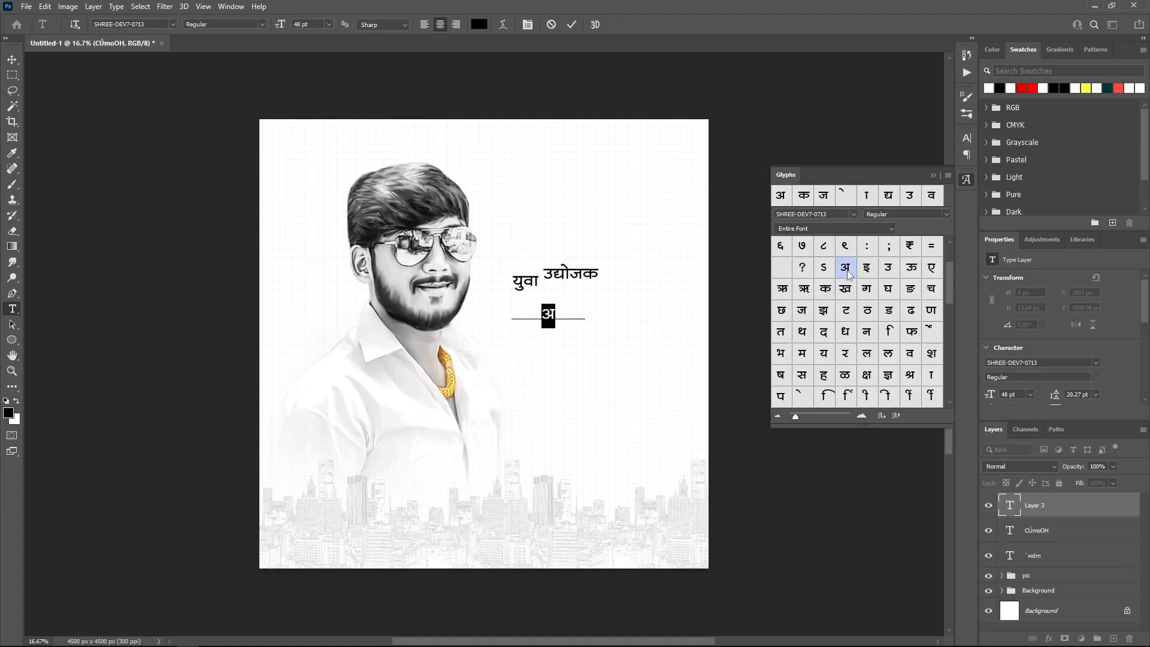
{"action": "double_click", "coordinate": [867, 382]}
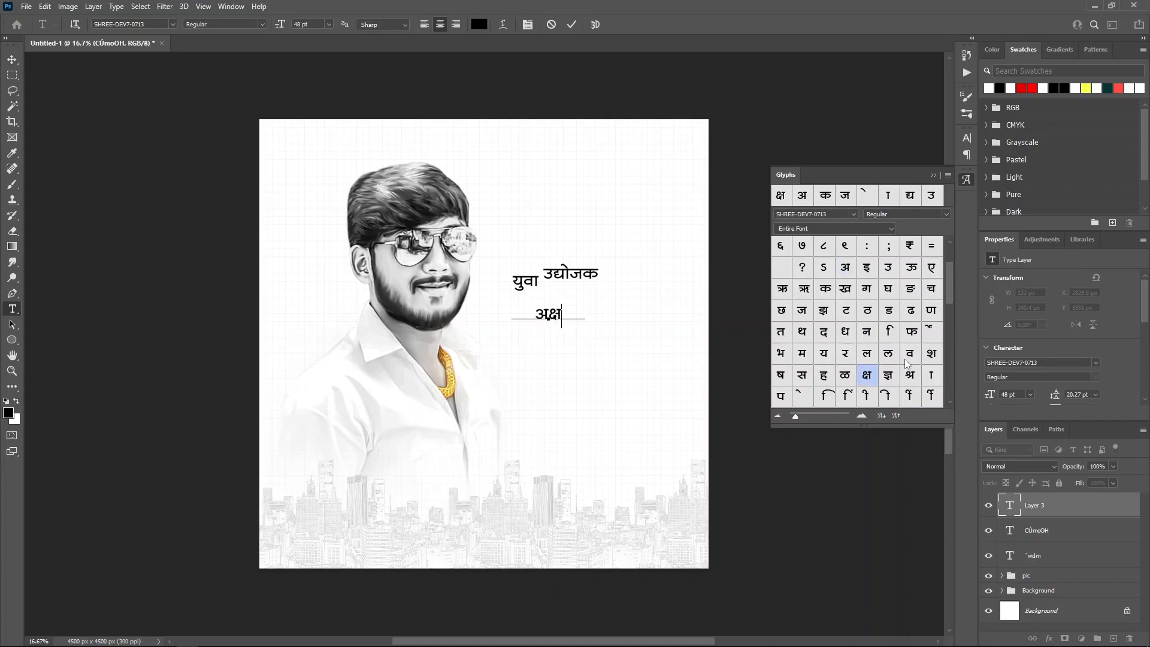
{"action": "double_click", "coordinate": [823, 354]}
{"action": "left_click", "coordinate": [572, 25]}
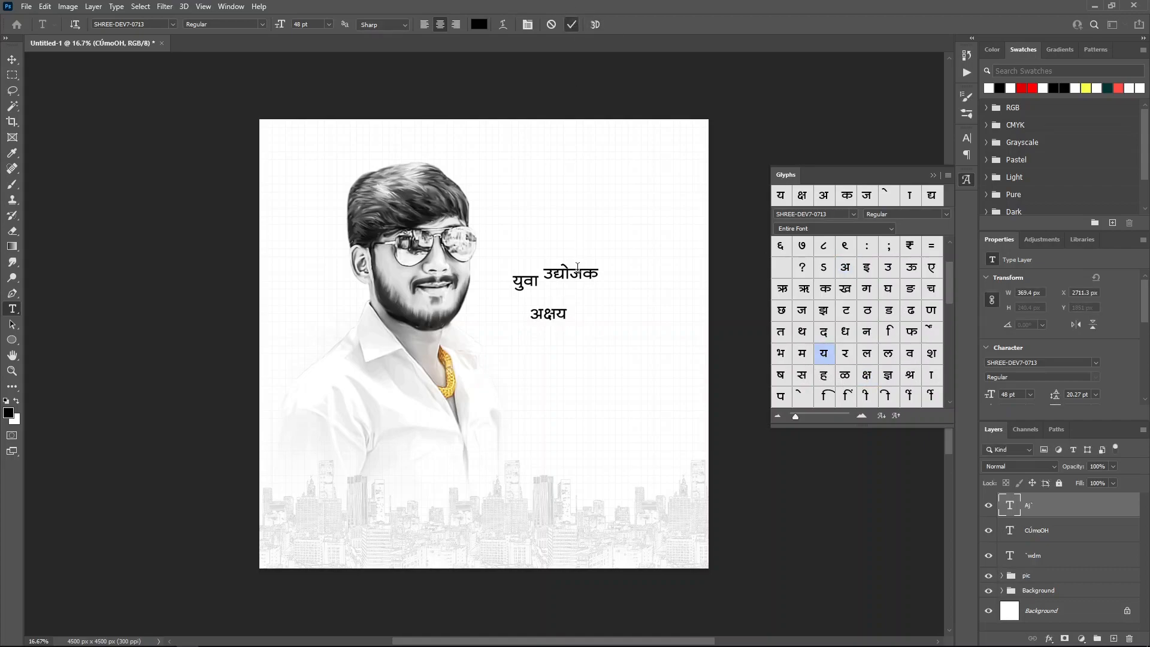
{"action": "left_click", "coordinate": [576, 339]}
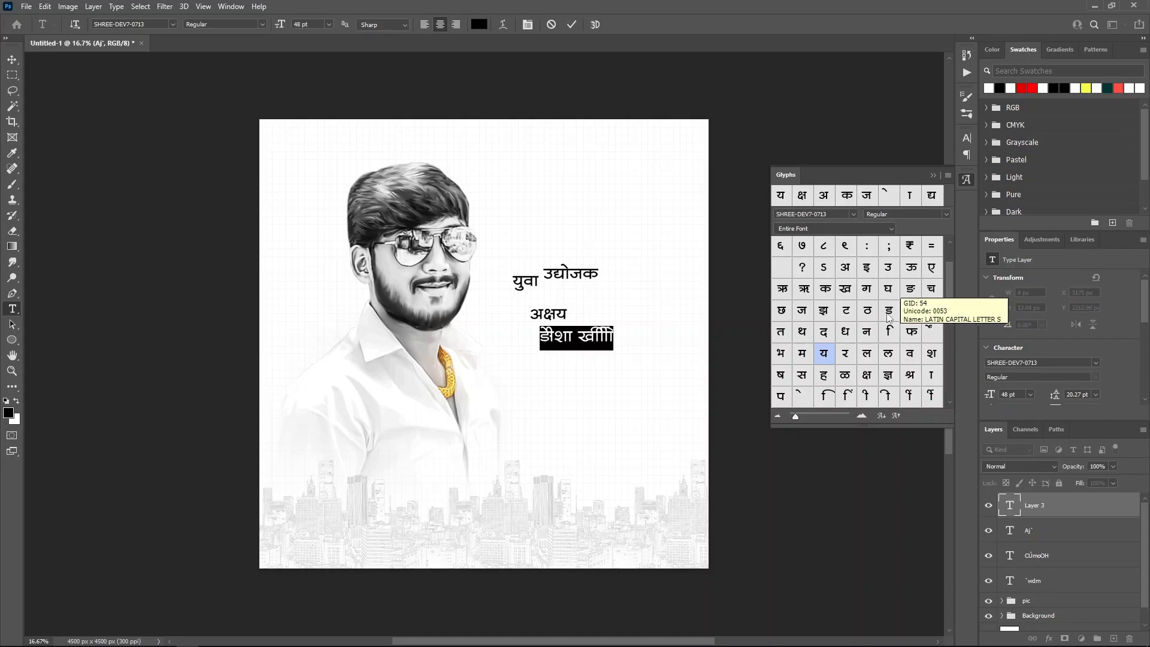
{"action": "double_click", "coordinate": [787, 355]}
{"action": "double_click", "coordinate": [931, 375]}
{"action": "double_click", "coordinate": [911, 267]}
{"action": "left_click", "coordinate": [572, 25]}
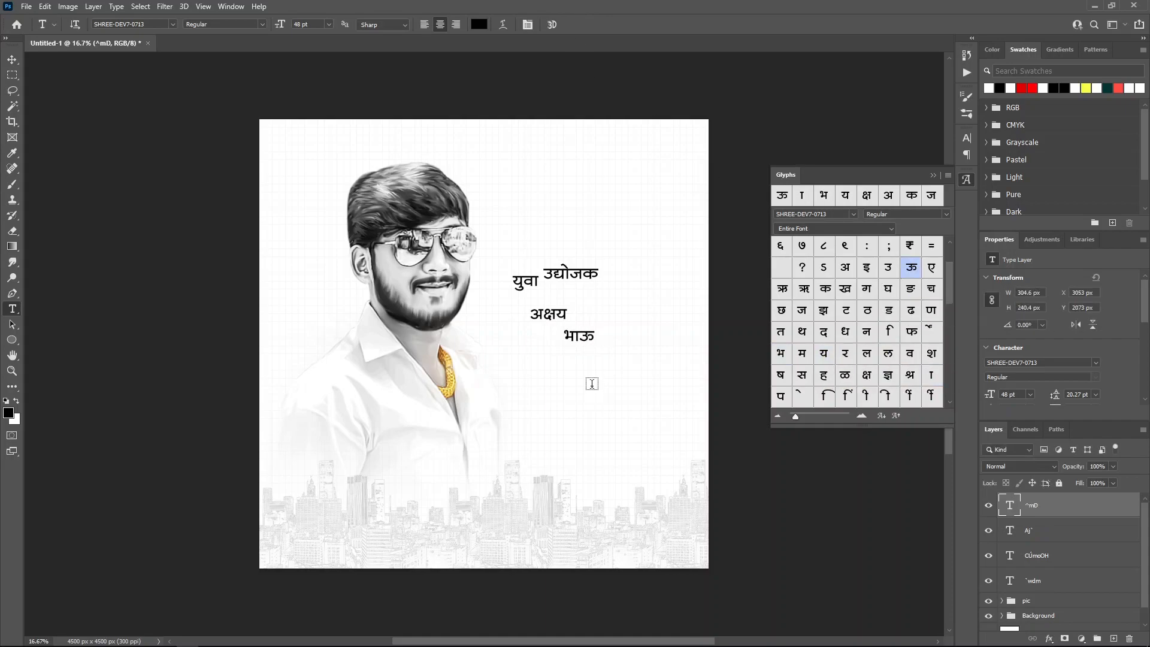
{"action": "left_click", "coordinate": [591, 379]}
{"action": "double_click", "coordinate": [845, 395]}
{"action": "double_click", "coordinate": [931, 353]}
{"action": "double_click", "coordinate": [824, 331]}
{"action": "double_click", "coordinate": [801, 397]}
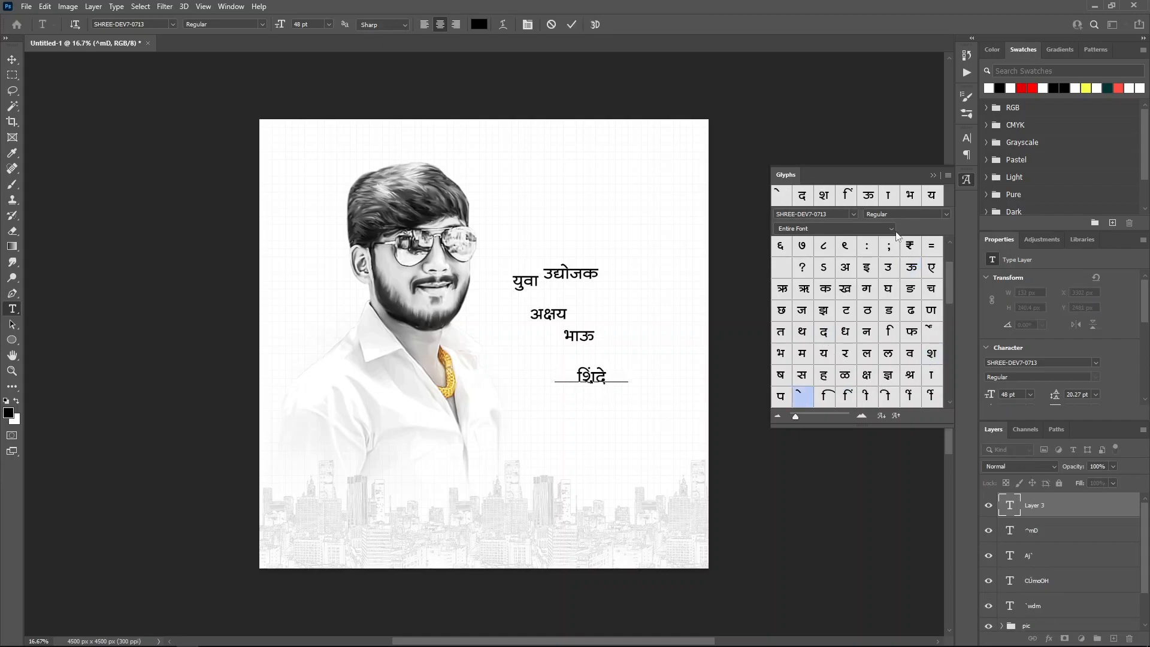
{"action": "left_click", "coordinate": [571, 24]}
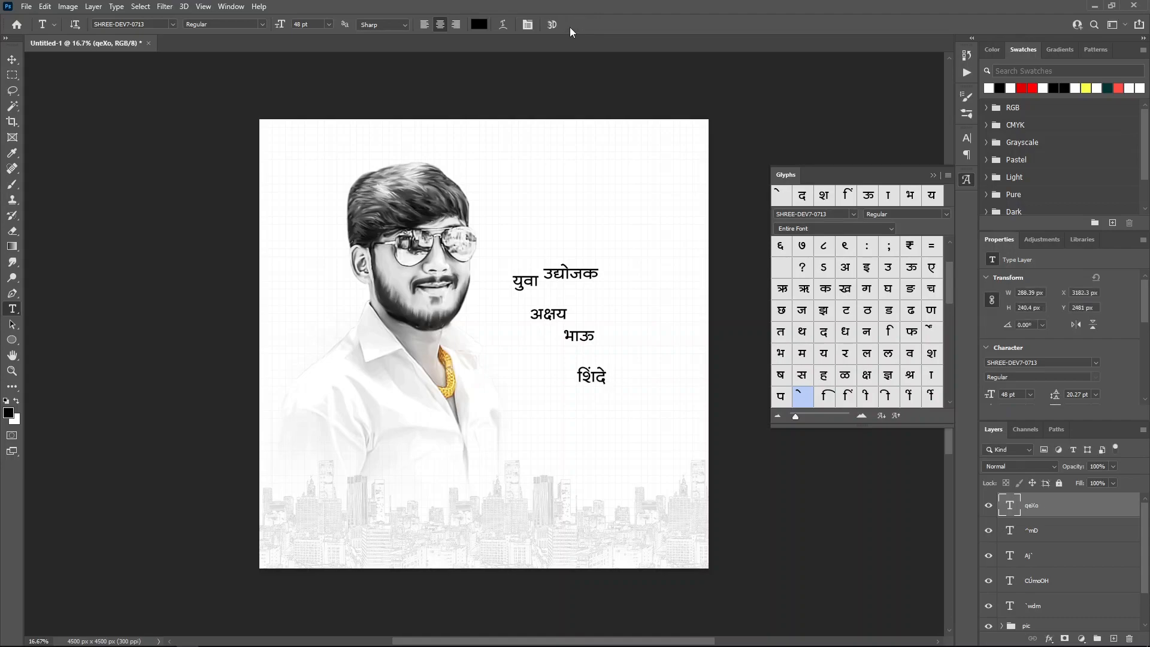
Step: Group the three name layers into Group 1 and the two tagline layers into Group 2
{"action": "left_click", "coordinate": [1043, 556], "text": "shift"}
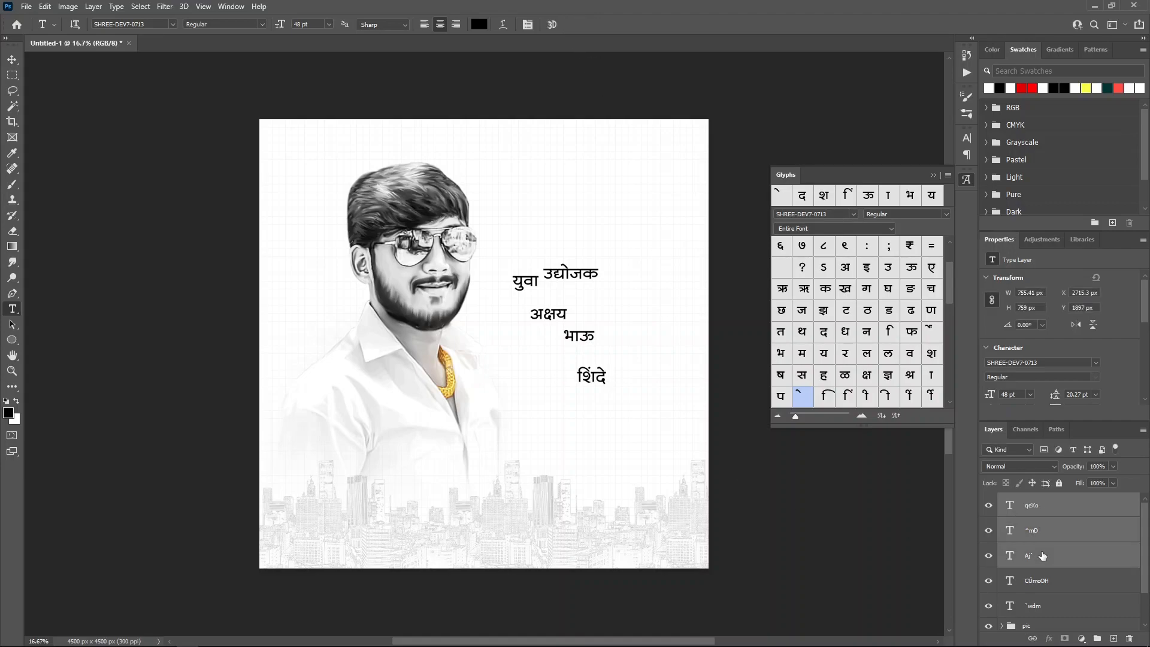
{"action": "key", "text": "ctrl+g"}
{"action": "left_click", "coordinate": [1056, 521]}
{"action": "left_click", "coordinate": [1053, 545], "text": "shift"}
{"action": "key", "text": "ctrl+g"}
{"action": "left_click", "coordinate": [1062, 502]}
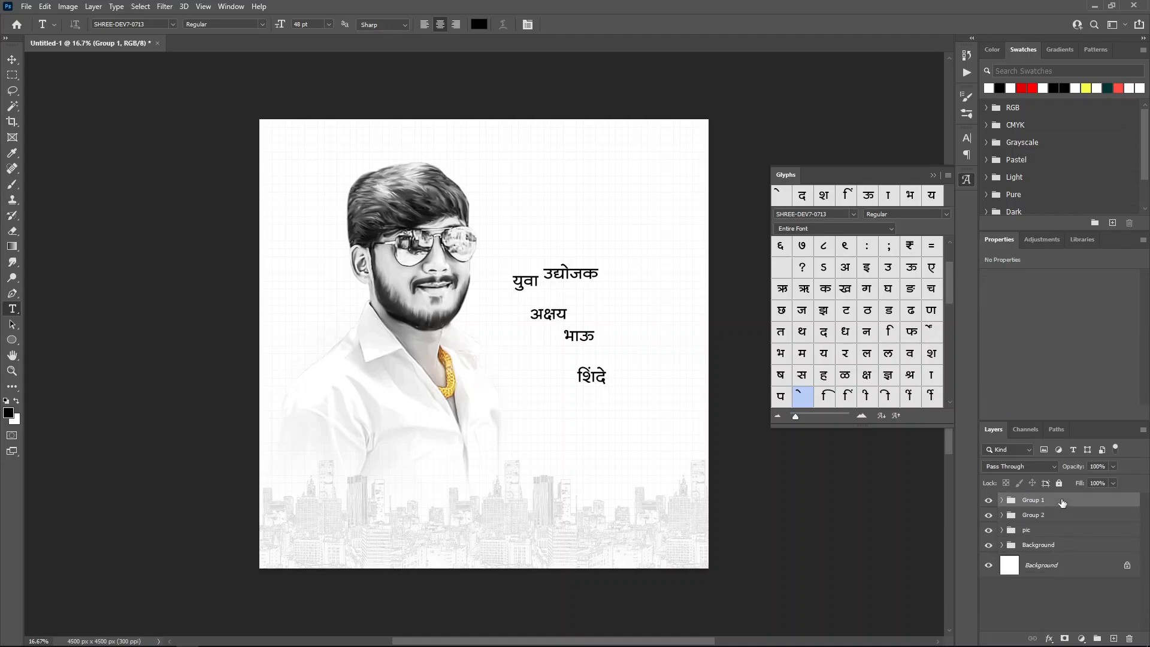
{"action": "left_click", "coordinate": [1054, 516]}
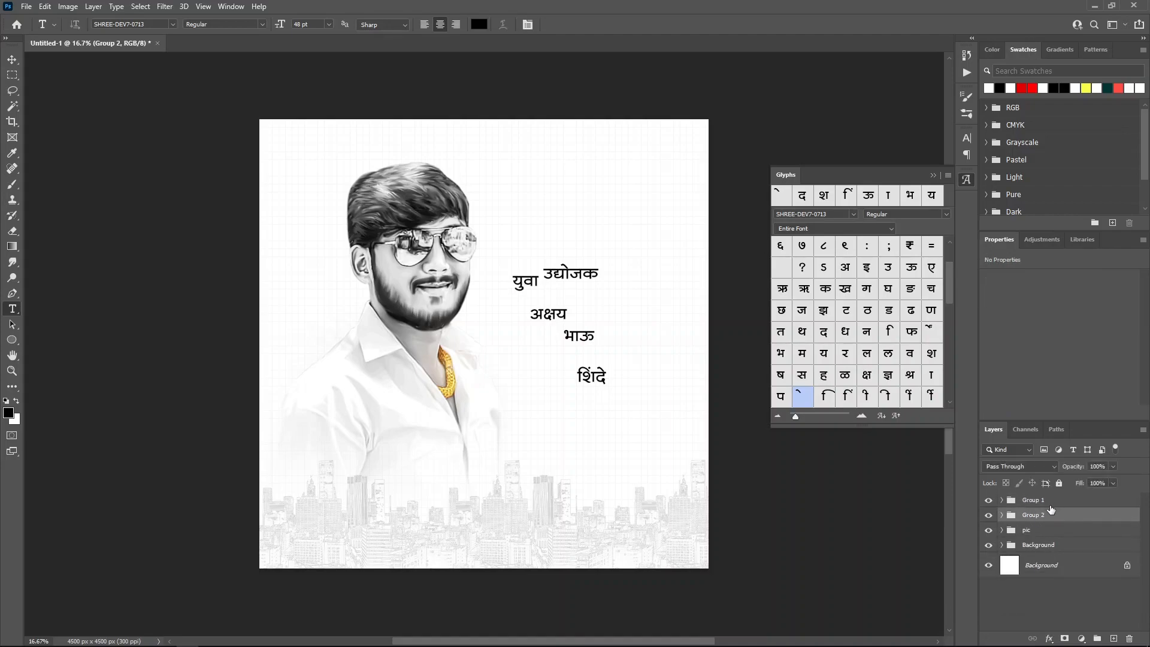
Step: Set युवा to 43.16 pt and उद्योजक to 61.31 pt, with युवा above in the stack
{"action": "left_click", "coordinate": [1002, 515]}
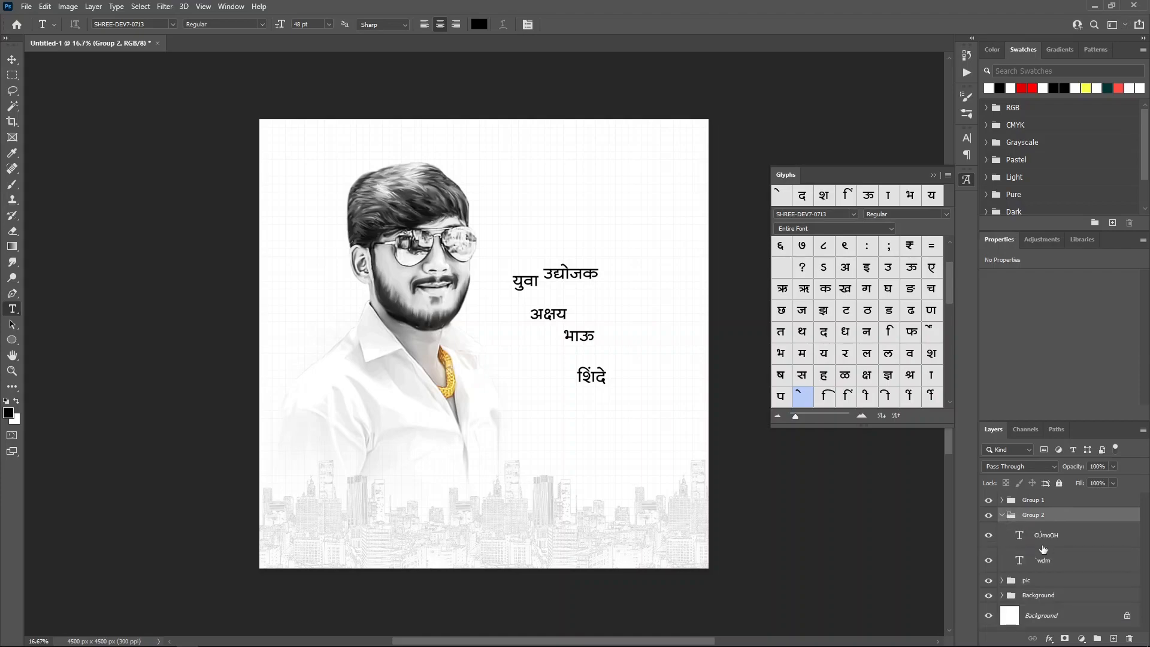
{"action": "left_click", "coordinate": [1060, 539]}
{"action": "left_click_drag", "start_coordinate": [1075, 561], "coordinate": [1067, 542]}
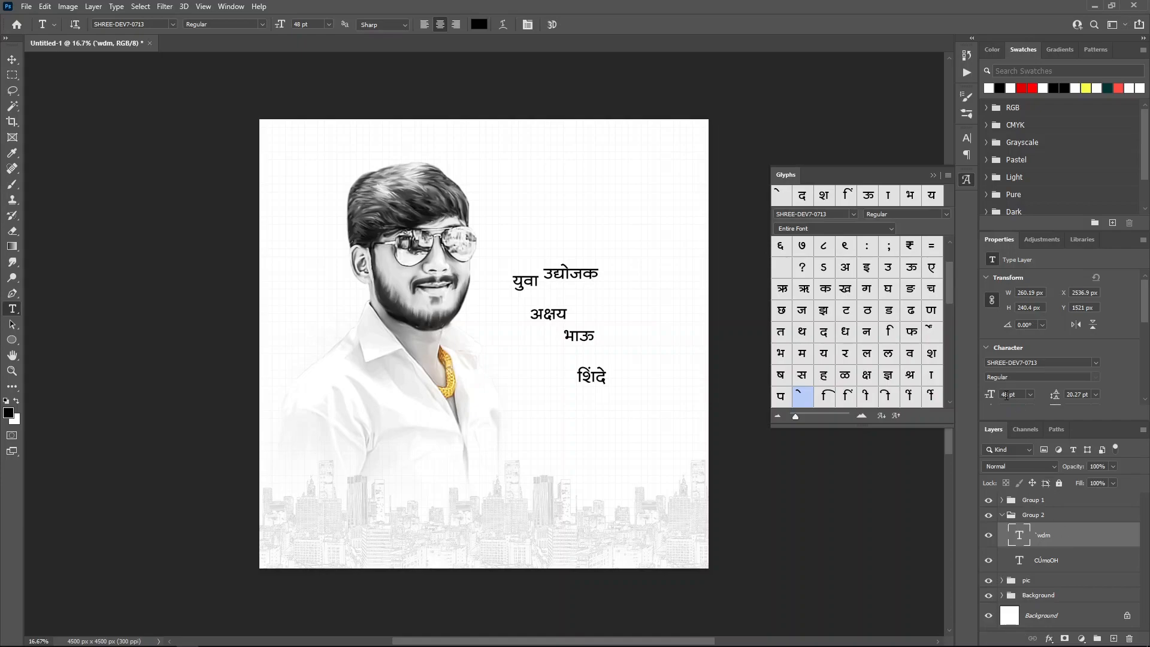
{"action": "type", "text": "4"}
{"action": "key", "text": "Return"}
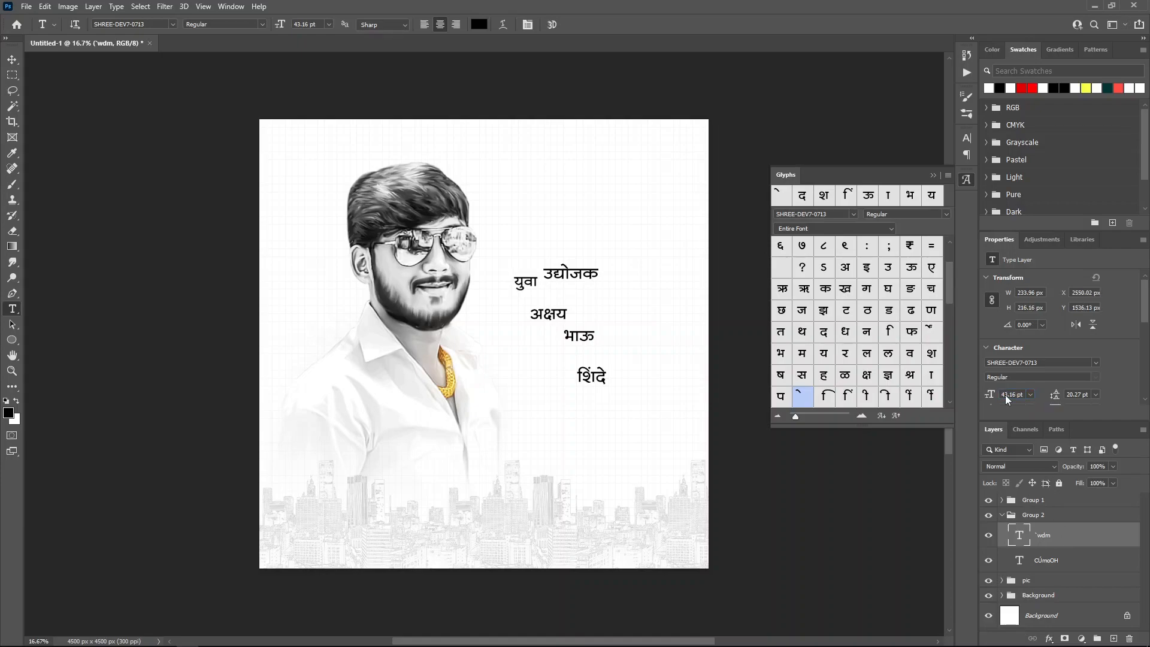
{"action": "left_click", "coordinate": [1075, 569]}
{"action": "left_click", "coordinate": [1004, 394]}
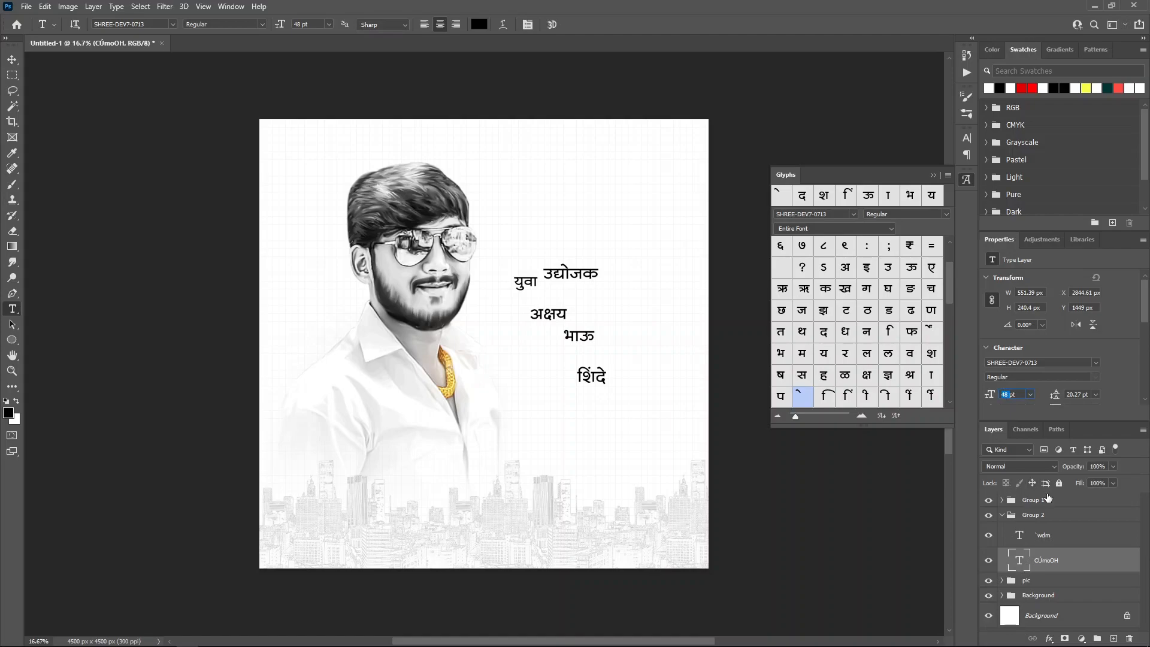
{"action": "type", "text": "61.31"}
{"action": "key", "text": "Return"}
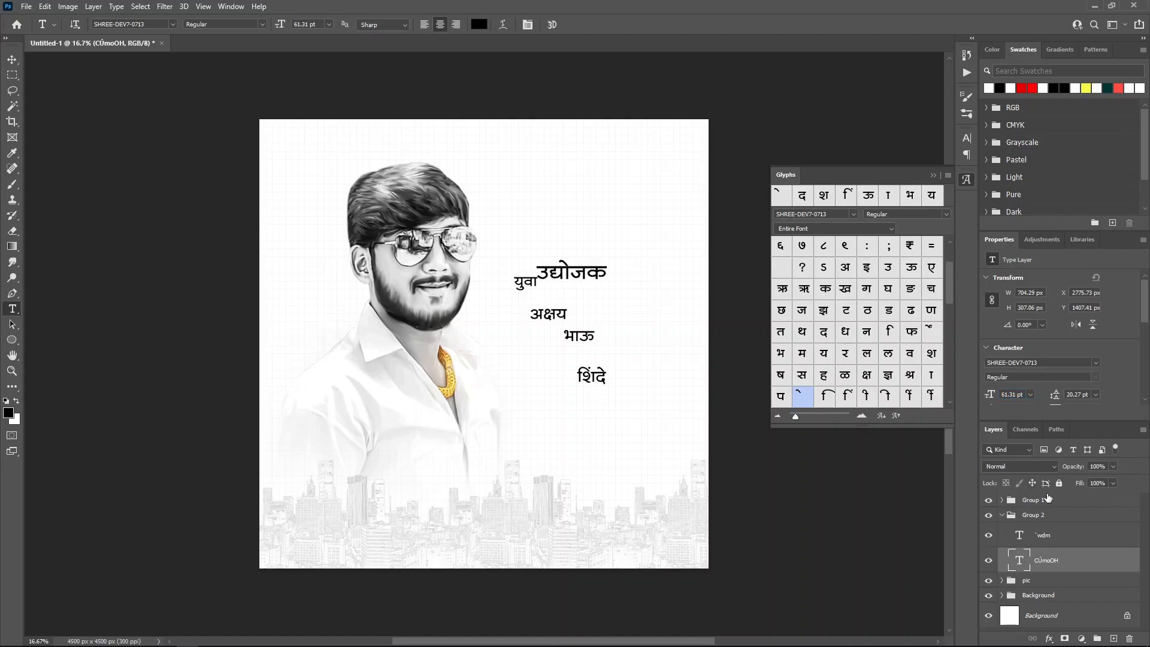
Step: Drag युवा on the canvas so it sits directly above उद्योजक
{"action": "left_click", "coordinate": [933, 178]}
{"action": "left_click", "coordinate": [12, 59]}
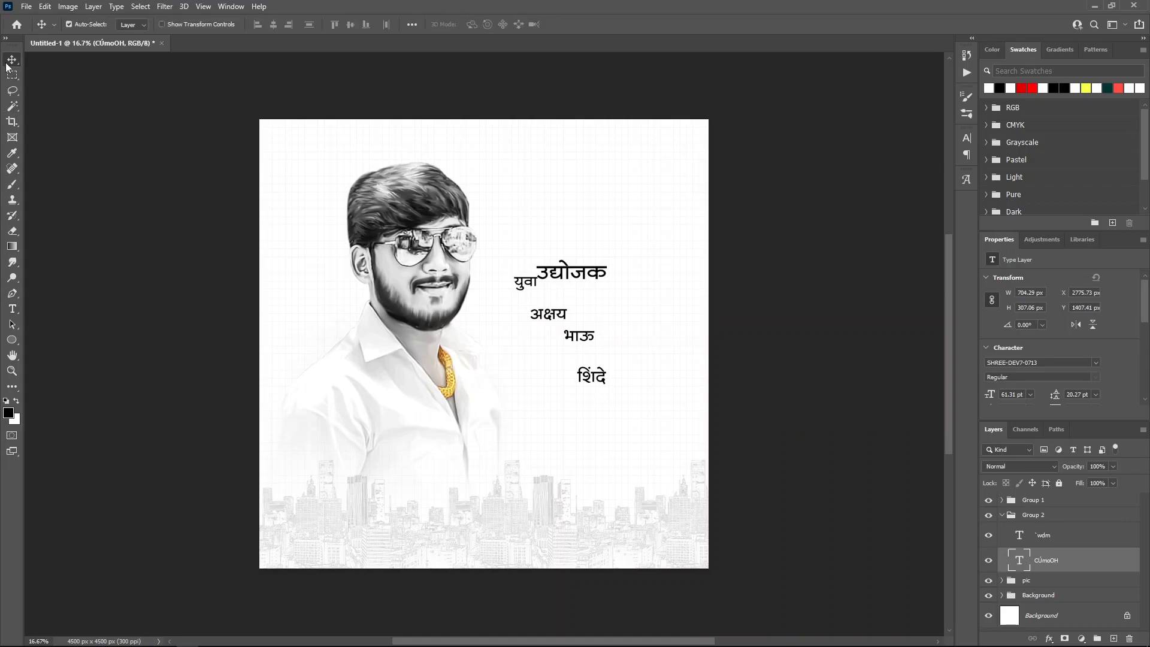
{"action": "left_click", "coordinate": [1055, 543]}
{"action": "left_click_drag", "start_coordinate": [550, 386], "coordinate": [584, 358]}
Step: Set all three name lines to 129.04 pt in the SHREE-DEV7-1045 font
{"action": "left_click", "coordinate": [1001, 514], "text": "ctrl"}
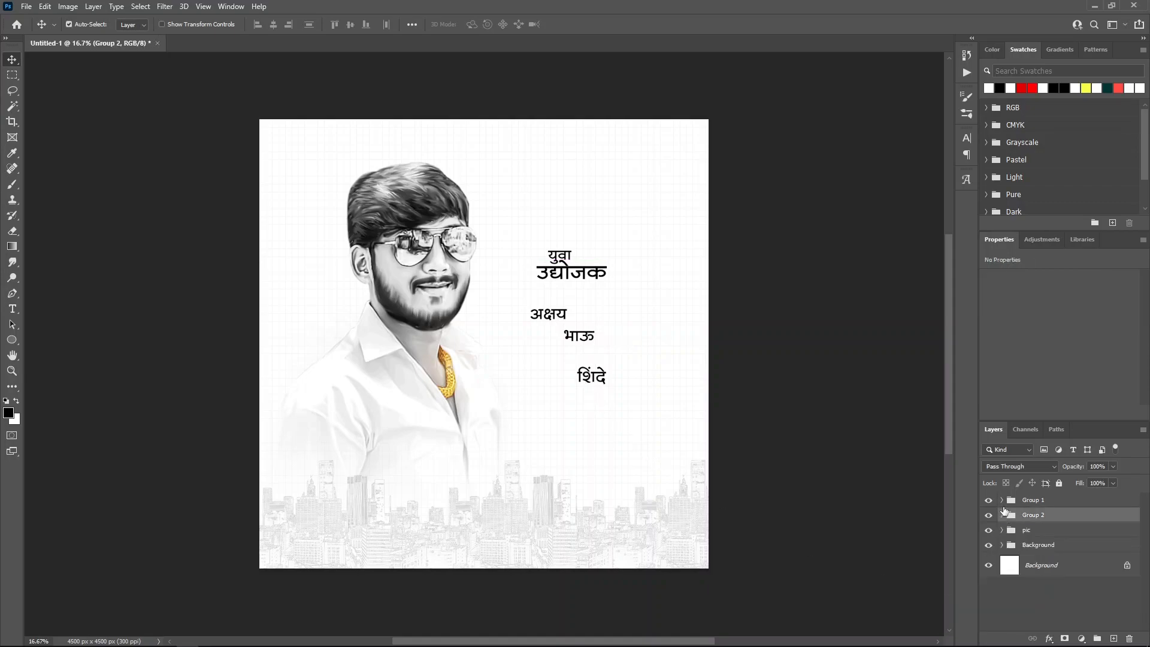
{"action": "left_click", "coordinate": [1001, 499]}
{"action": "left_click", "coordinate": [1042, 520]}
{"action": "left_click", "coordinate": [1050, 572], "text": "shift"}
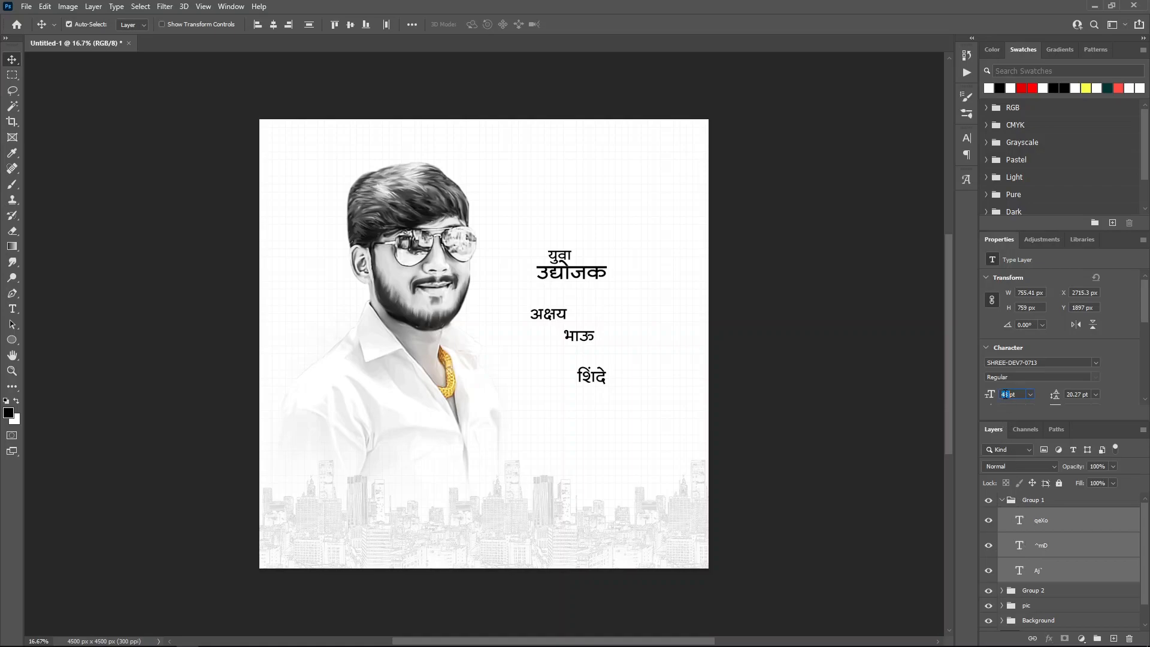
{"action": "key", "text": "Return"}
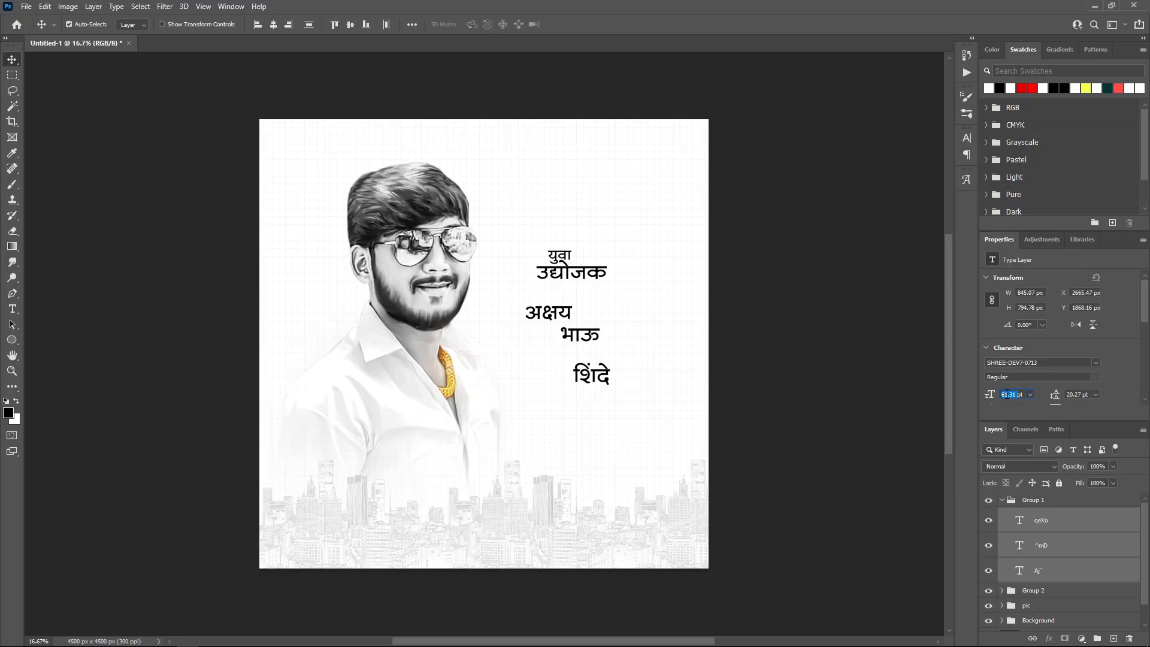
{"action": "type", "text": "129"}
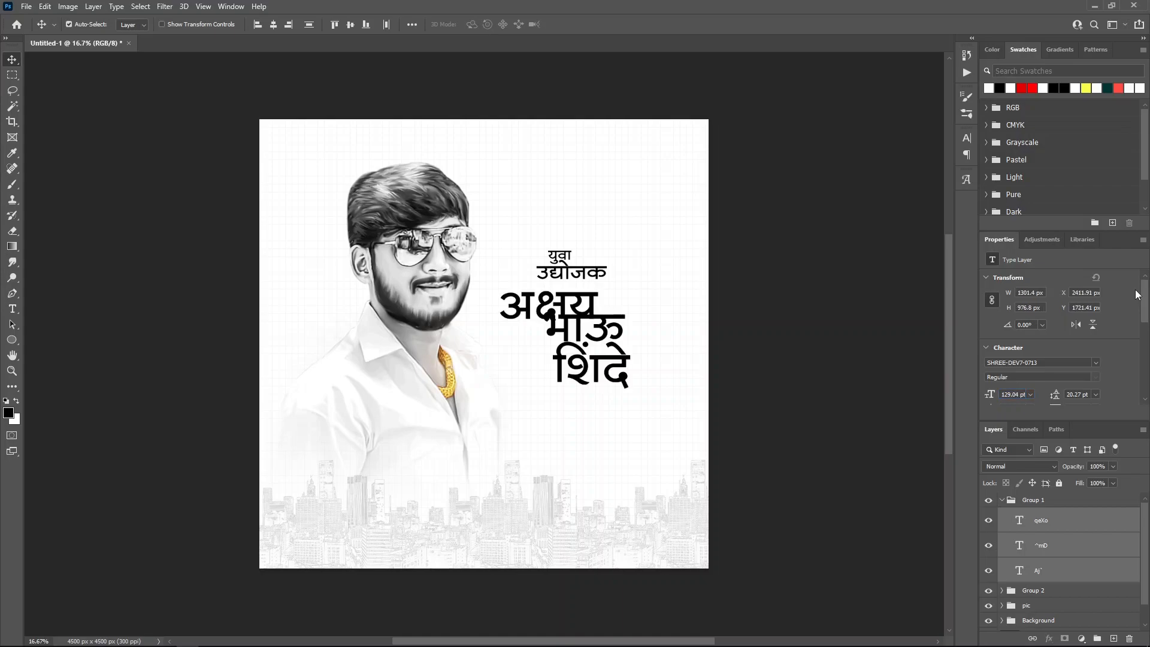
{"action": "left_click", "coordinate": [1052, 363]}
{"action": "double_click", "coordinate": [1052, 364]}
{"action": "type", "text": "1045"}
{"action": "key", "text": "Return"}
{"action": "left_click", "coordinate": [1066, 520]}
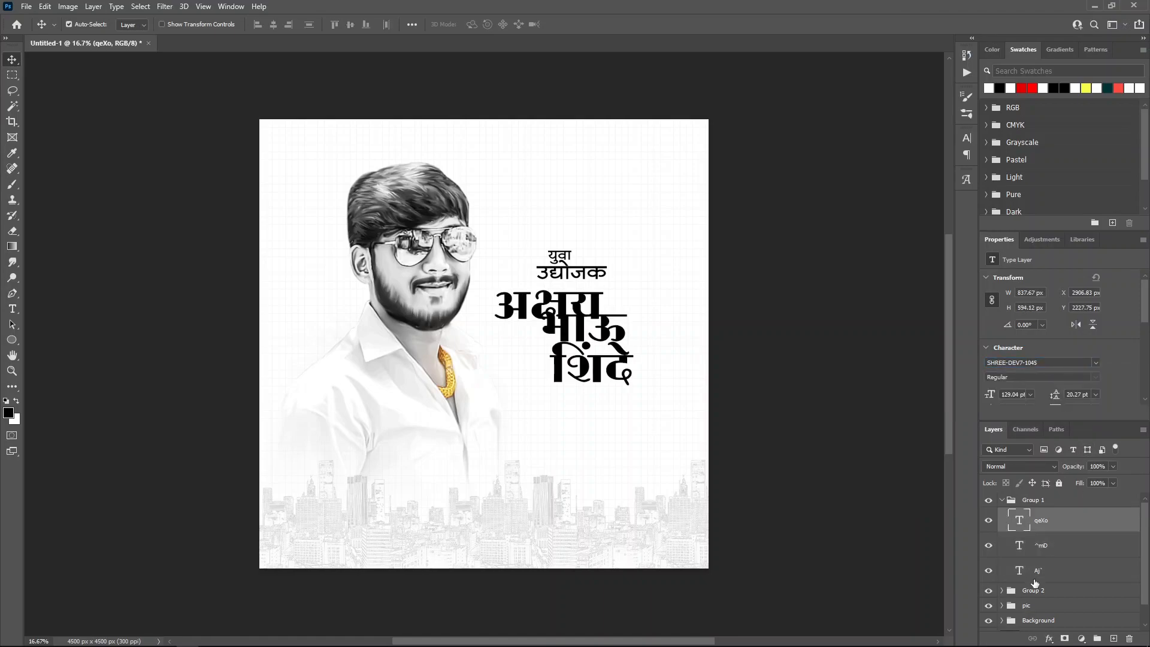
{"action": "left_click", "coordinate": [1054, 574]}
{"action": "left_click_drag", "start_coordinate": [1052, 577], "coordinate": [1059, 512]}
{"action": "left_click_drag", "start_coordinate": [1059, 570], "coordinate": [1061, 536]}
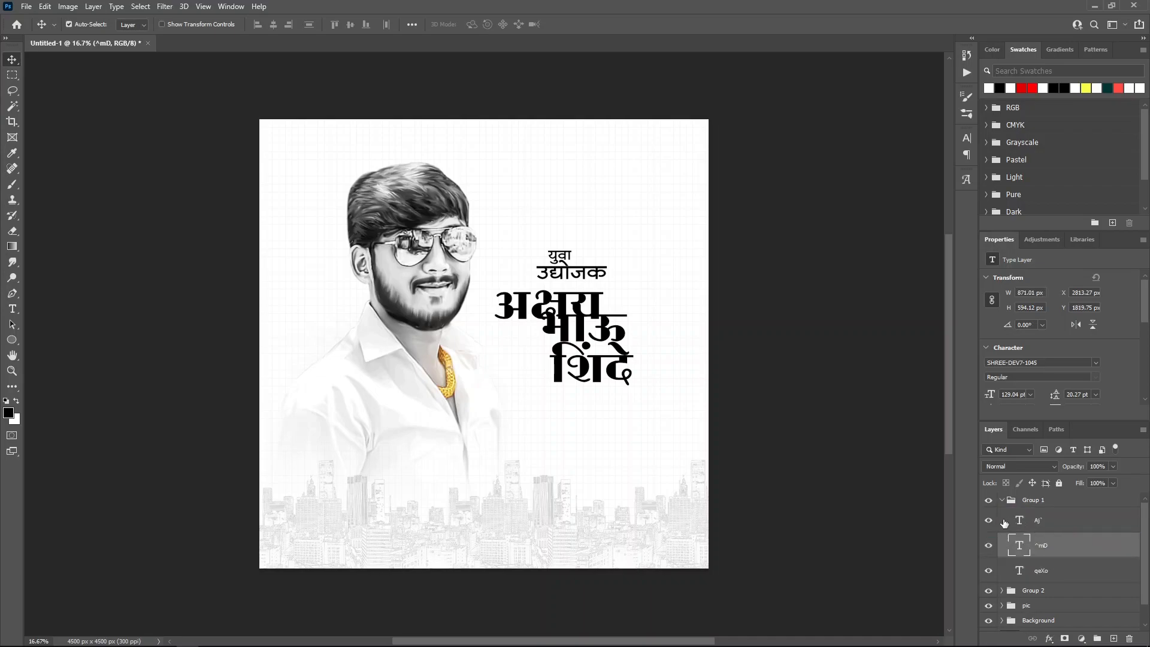
{"action": "left_click", "coordinate": [1050, 563], "text": "shift"}
{"action": "left_click_drag", "start_coordinate": [765, 416], "coordinate": [773, 449]}
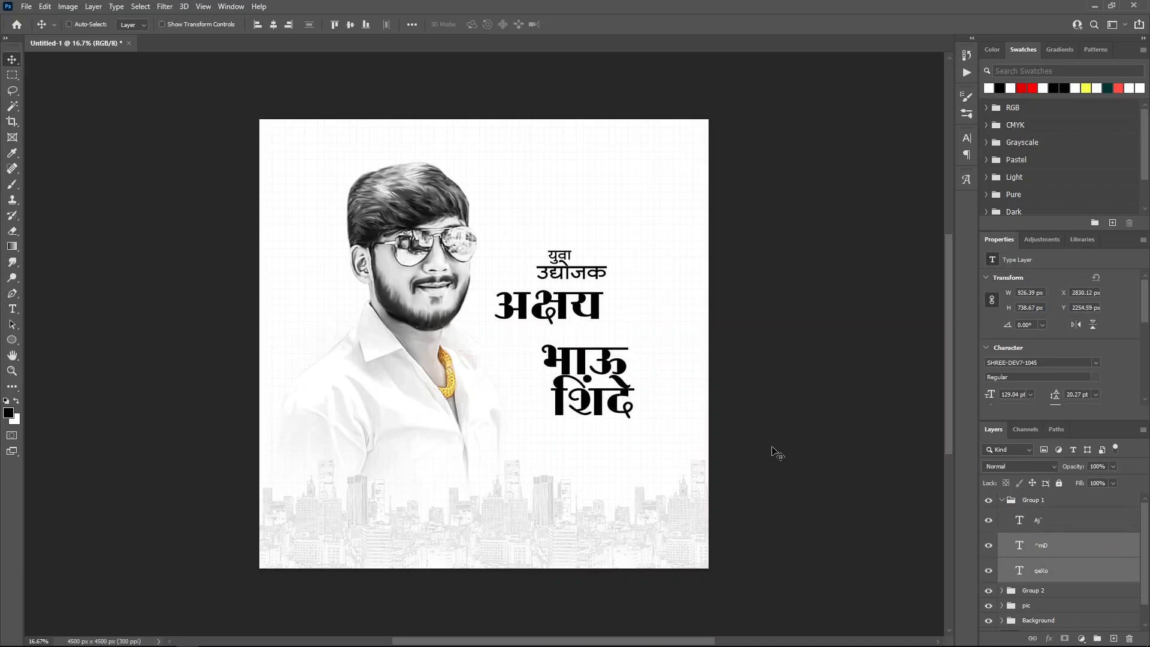
{"action": "left_click", "coordinate": [1061, 544]}
{"action": "left_click_drag", "start_coordinate": [857, 521], "coordinate": [791, 469]}
{"action": "left_click", "coordinate": [1048, 574]}
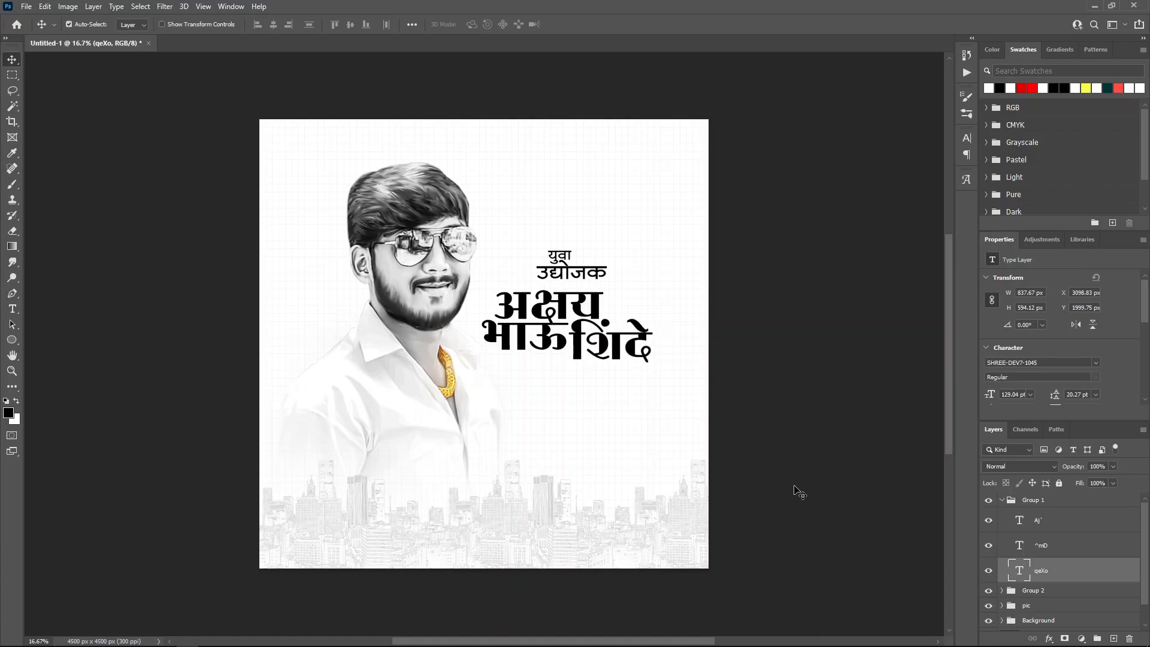
Step: Move the tagline group above the name group and shift the युवा उद्योजक tagline left and down
{"action": "left_click", "coordinate": [1008, 502]}
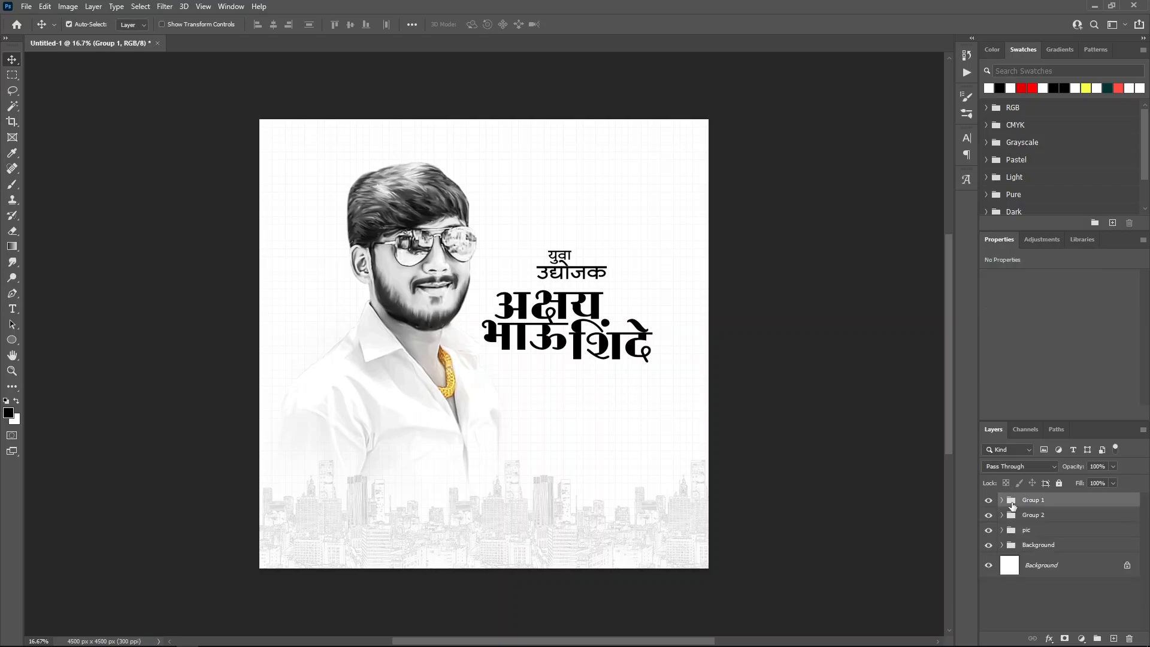
{"action": "left_click", "coordinate": [1052, 516]}
{"action": "left_click_drag", "start_coordinate": [1062, 497], "coordinate": [1063, 495]}
{"action": "left_click_drag", "start_coordinate": [758, 419], "coordinate": [745, 425]}
Step: Apply the red Red_04 gradient overlay to the युवा text layer
{"action": "left_click", "coordinate": [1001, 500]}
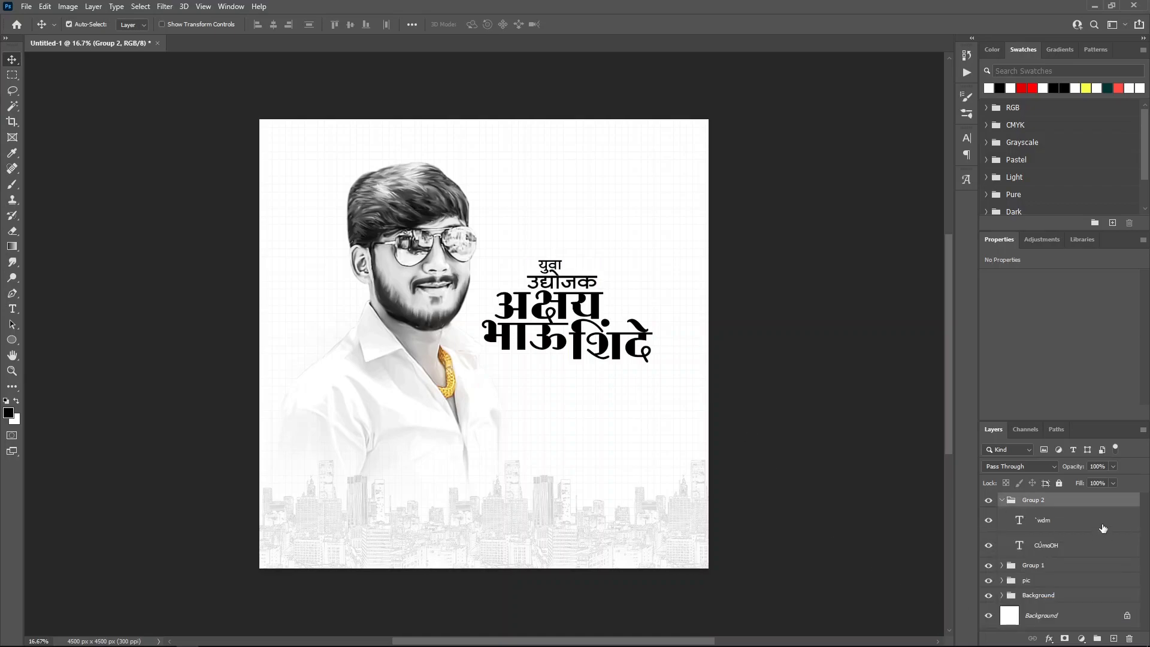
{"action": "double_click", "coordinate": [1102, 528]}
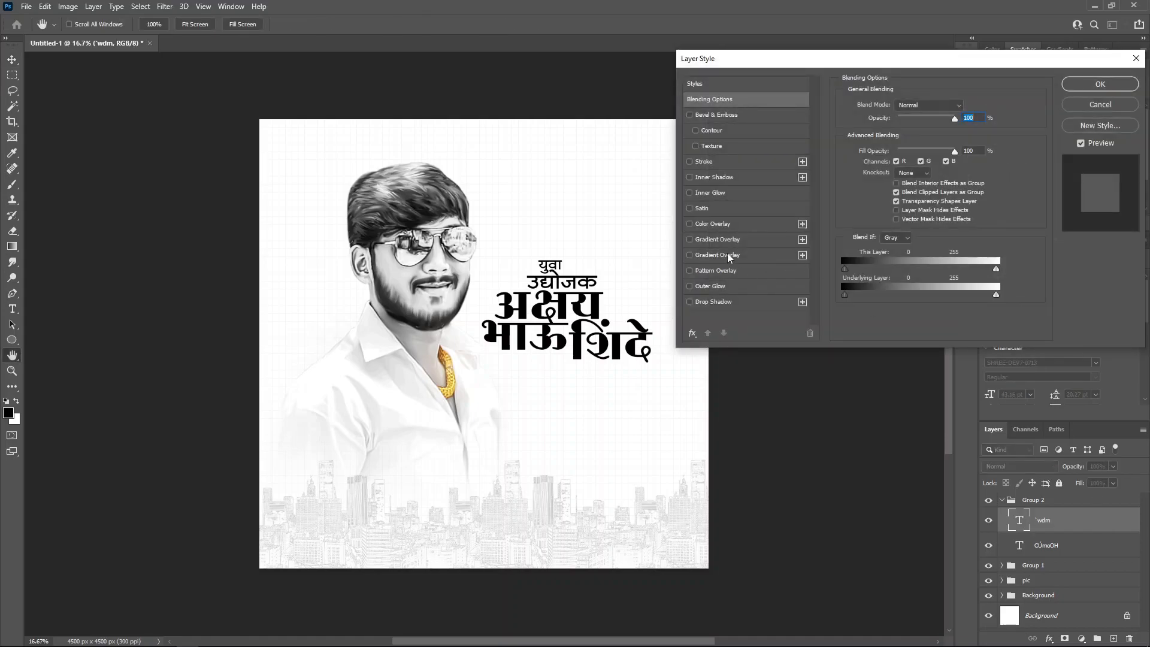
{"action": "left_click", "coordinate": [729, 256]}
{"action": "left_click", "coordinate": [922, 133]}
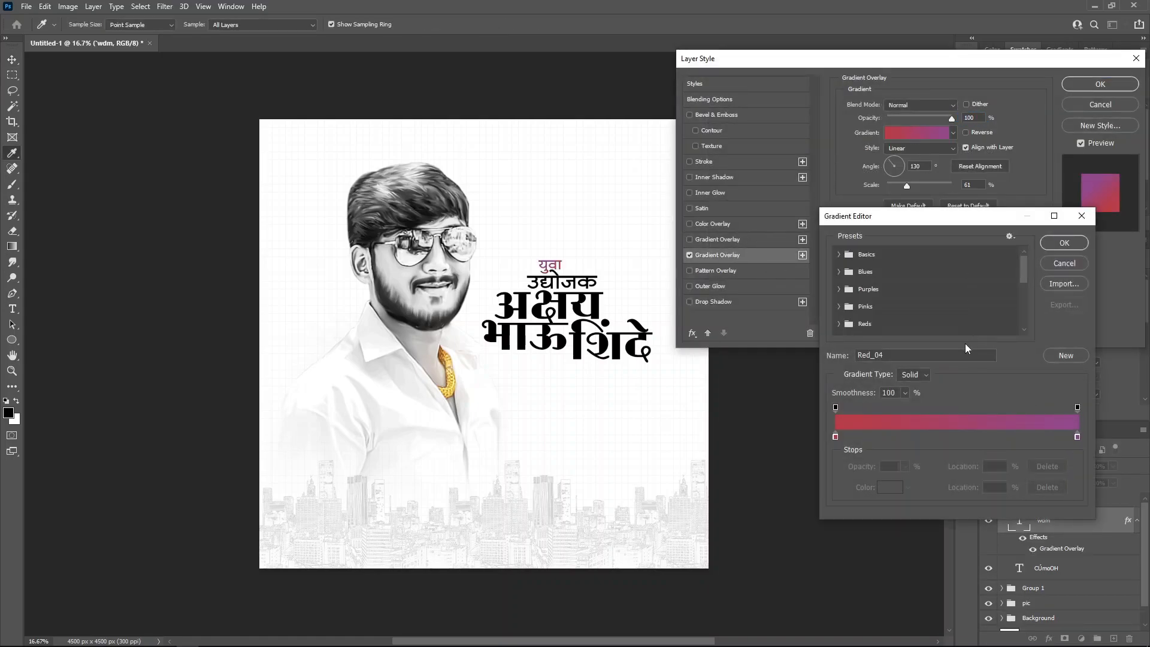
{"action": "left_click_drag", "start_coordinate": [1024, 267], "coordinate": [1022, 321]}
{"action": "left_click", "coordinate": [1055, 239]}
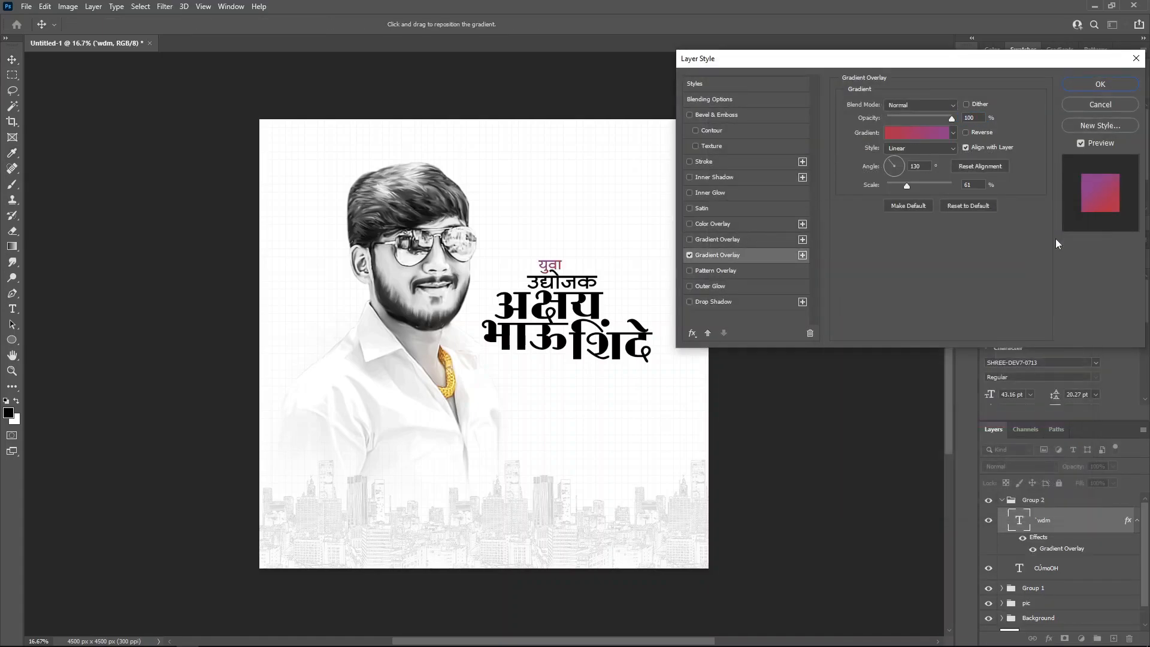
{"action": "left_click", "coordinate": [1102, 84]}
{"action": "left_click", "coordinate": [1137, 522]}
Step: Apply the same red gradient overlay to the उद्योजक text layer and collapse the groups
{"action": "double_click", "coordinate": [1086, 546]}
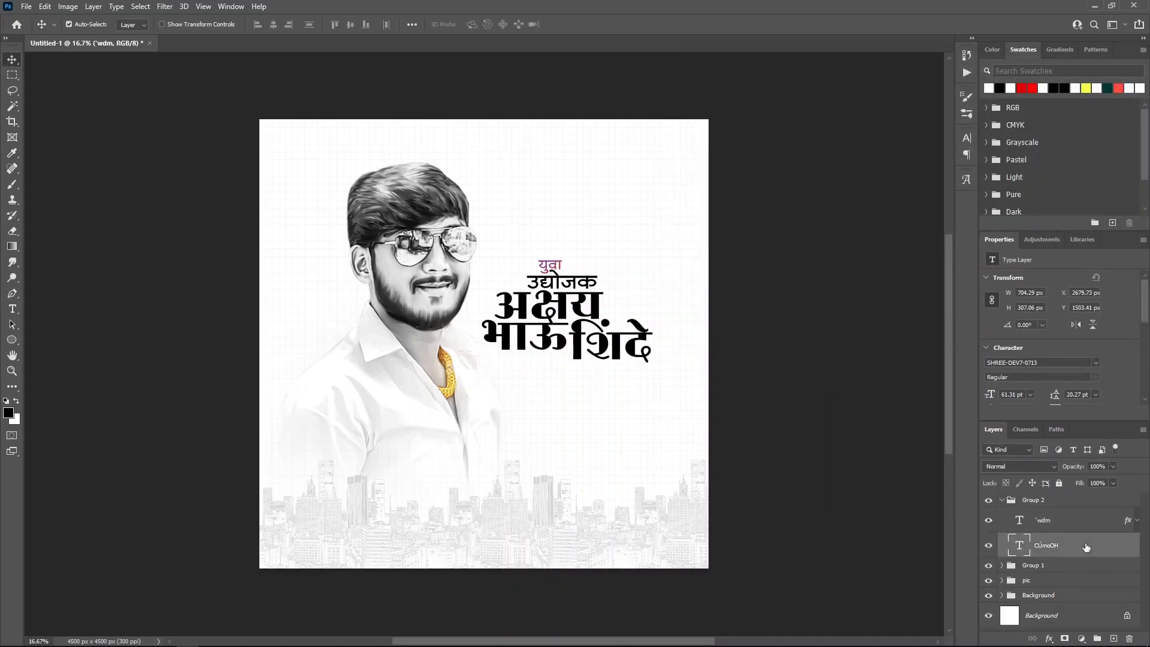
{"action": "left_click", "coordinate": [711, 241]}
{"action": "left_click", "coordinate": [921, 133]}
{"action": "left_click_drag", "start_coordinate": [1023, 267], "coordinate": [1021, 322]}
{"action": "left_click", "coordinate": [957, 325]}
{"action": "left_click", "coordinate": [1062, 243]}
{"action": "left_click", "coordinate": [1106, 82]}
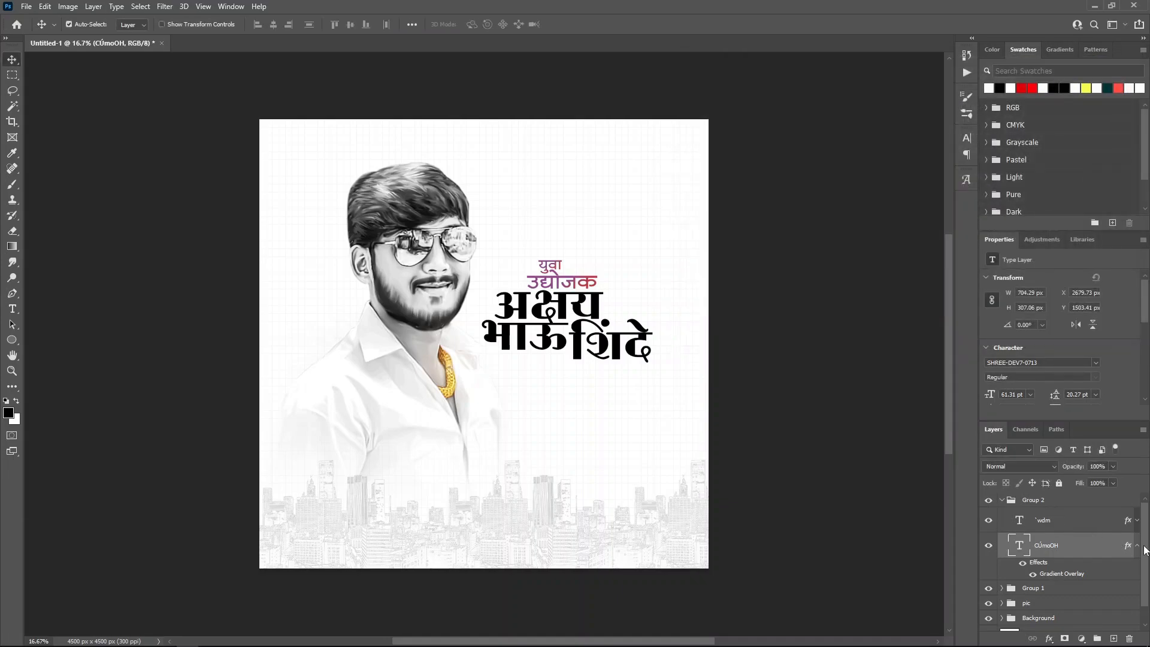
{"action": "left_click", "coordinate": [1137, 546]}
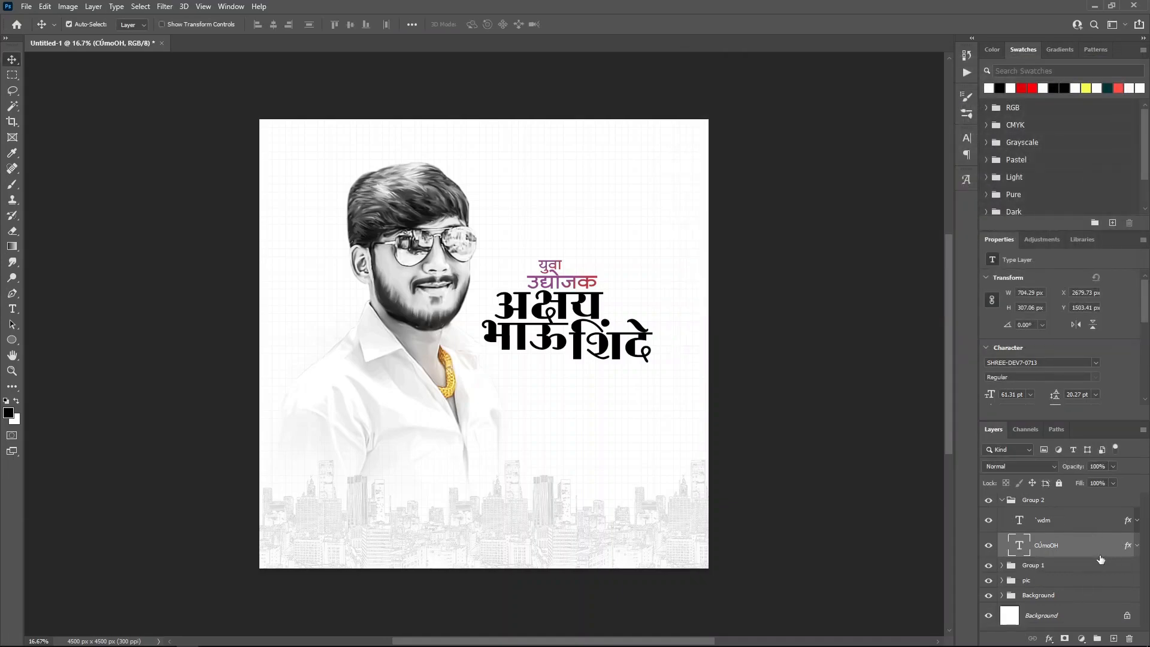
{"action": "left_click", "coordinate": [1004, 565]}
{"action": "left_click", "coordinate": [1001, 500]}
Step: Add a gradient overlay to the top word of the name, अक्षय
{"action": "left_click", "coordinate": [1002, 514]}
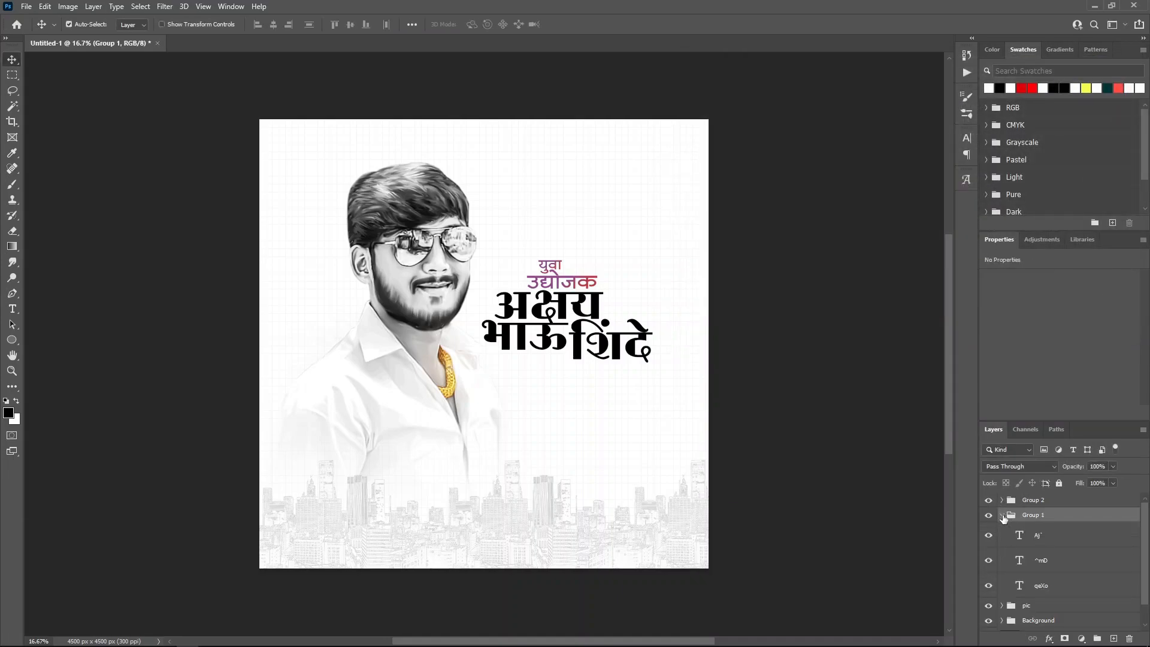
{"action": "double_click", "coordinate": [1092, 539]}
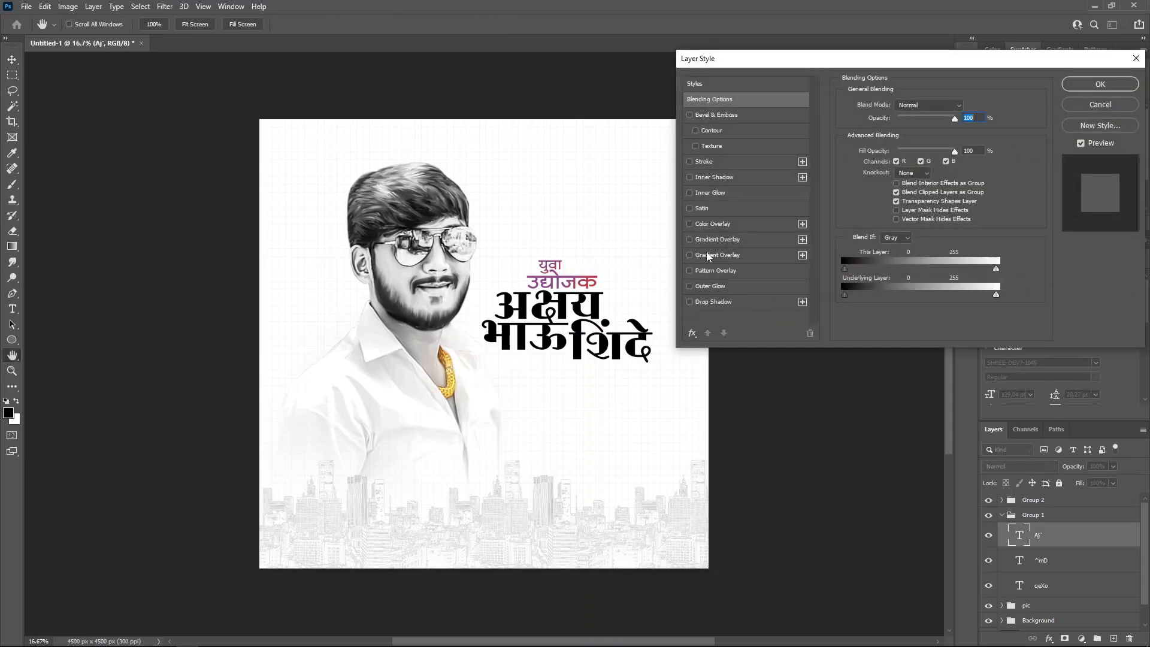
{"action": "left_click", "coordinate": [708, 256]}
{"action": "key", "text": "Return"}
{"action": "left_click", "coordinate": [1136, 536]}
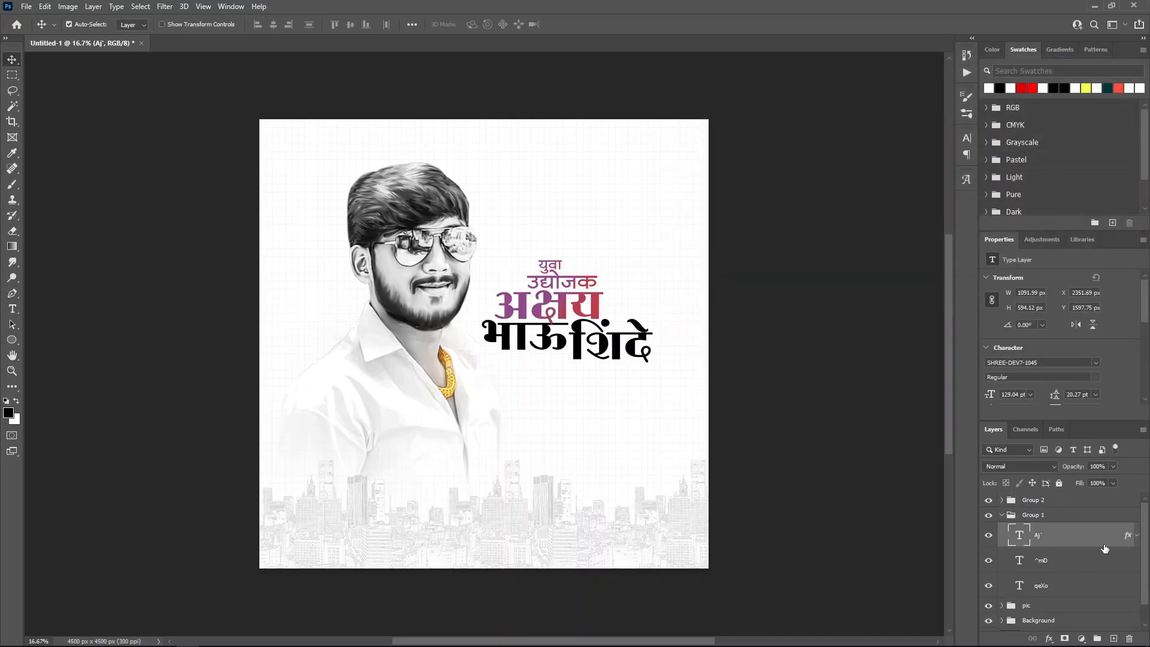
{"action": "left_click", "coordinate": [1136, 535]}
Step: Copy the top word's gradient style and paste it onto the other two name words
{"action": "right_click", "coordinate": [1077, 554]}
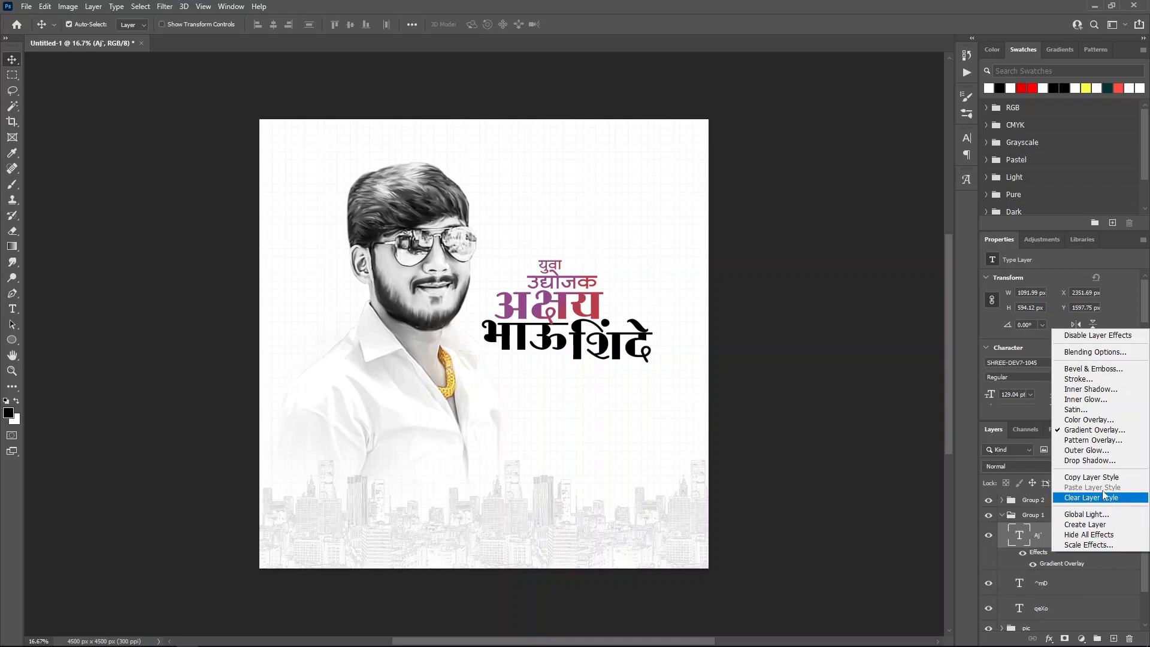
{"action": "left_click", "coordinate": [1106, 478]}
{"action": "left_click", "coordinate": [1136, 536]}
{"action": "left_click", "coordinate": [1068, 560]}
{"action": "right_click", "coordinate": [1068, 561]}
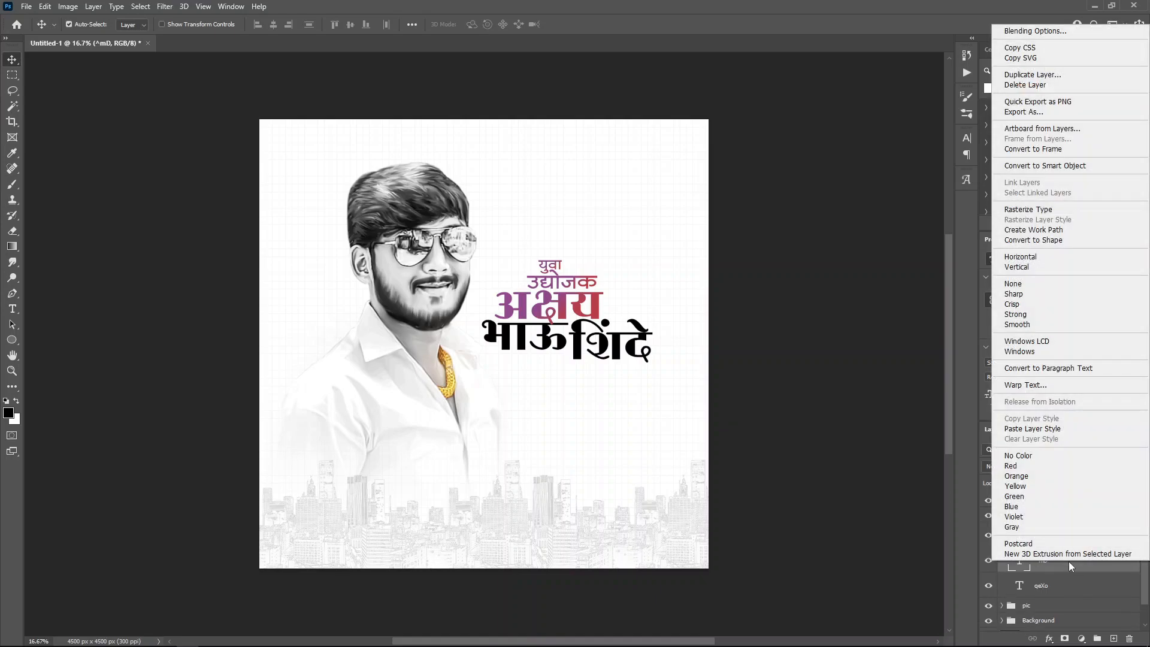
{"action": "left_click", "coordinate": [1045, 428]}
{"action": "right_click", "coordinate": [1076, 610]}
{"action": "left_click", "coordinate": [1042, 471]}
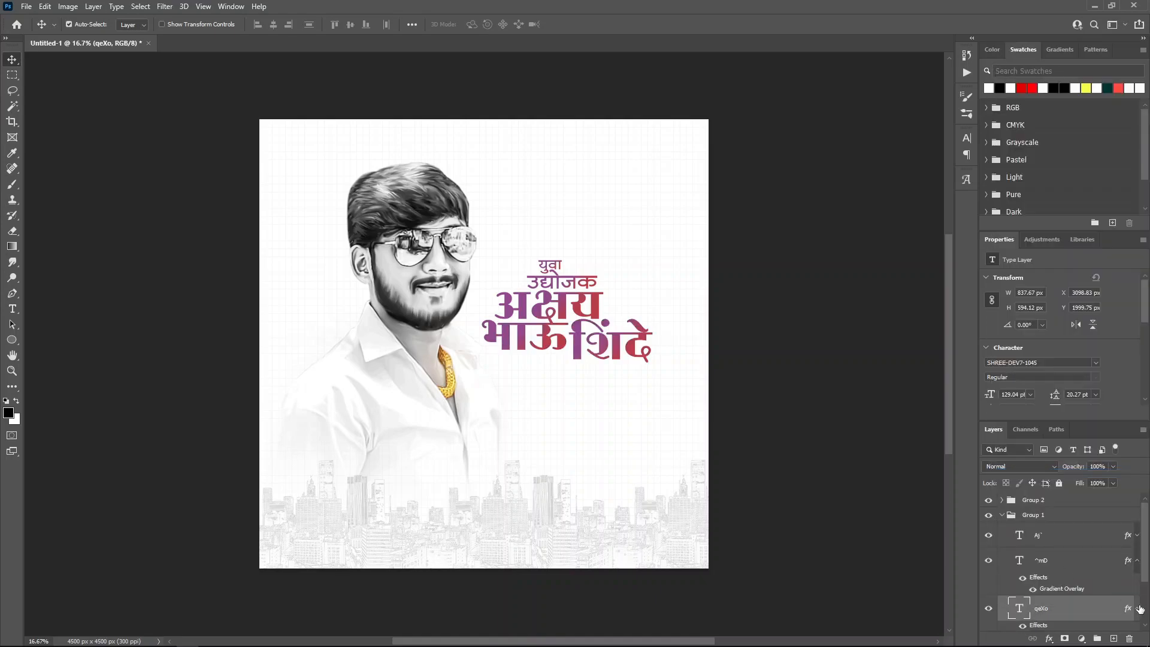
{"action": "left_click", "coordinate": [1136, 561]}
{"action": "left_click", "coordinate": [1001, 515]}
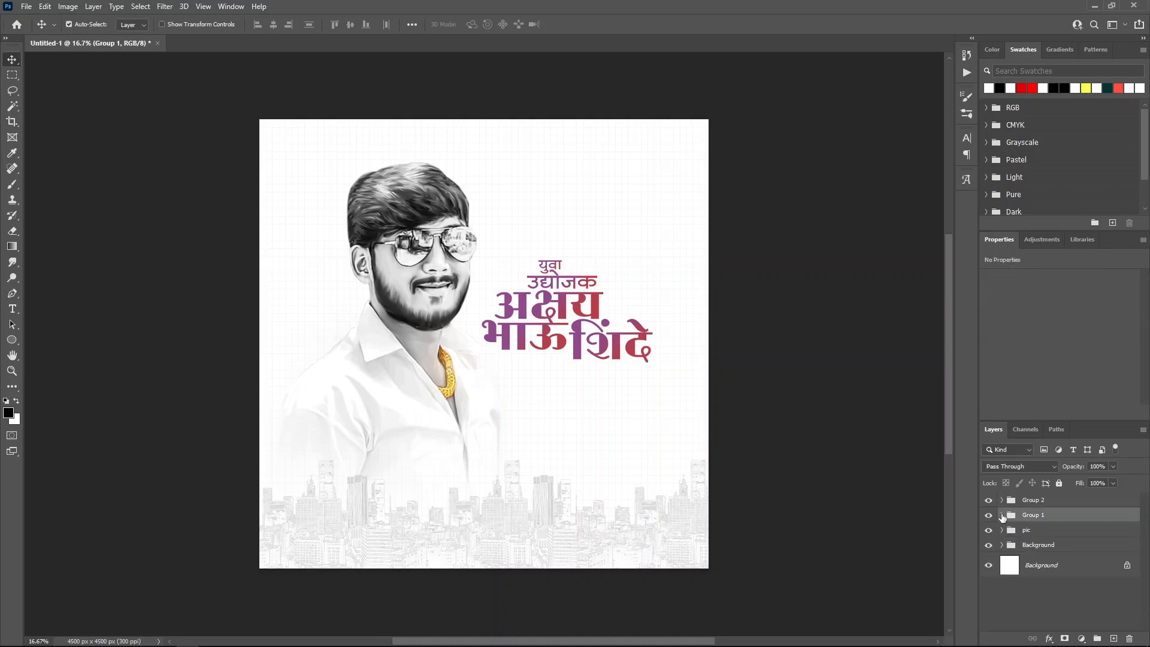
{"action": "left_click", "coordinate": [1058, 501]}
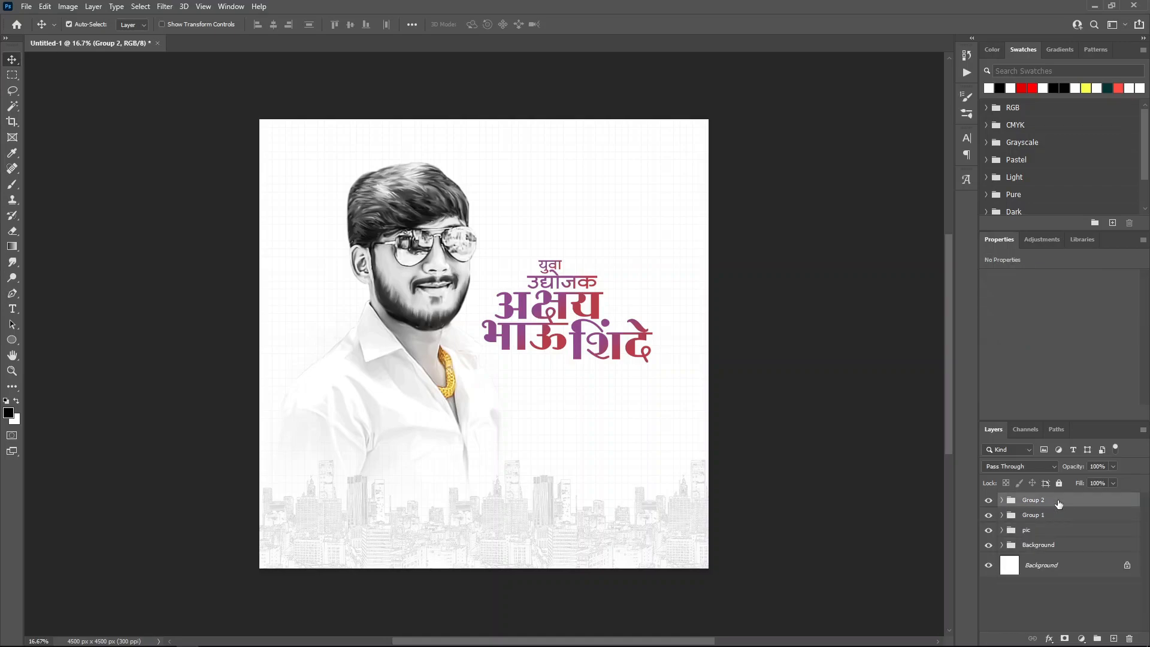
{"action": "left_click", "coordinate": [12, 309]}
Step: Add a text box below the name in SHREE-DEV7-0713 font at 27.04 pt
{"action": "left_click", "coordinate": [531, 400]}
{"action": "key", "text": "ctrl+v"}
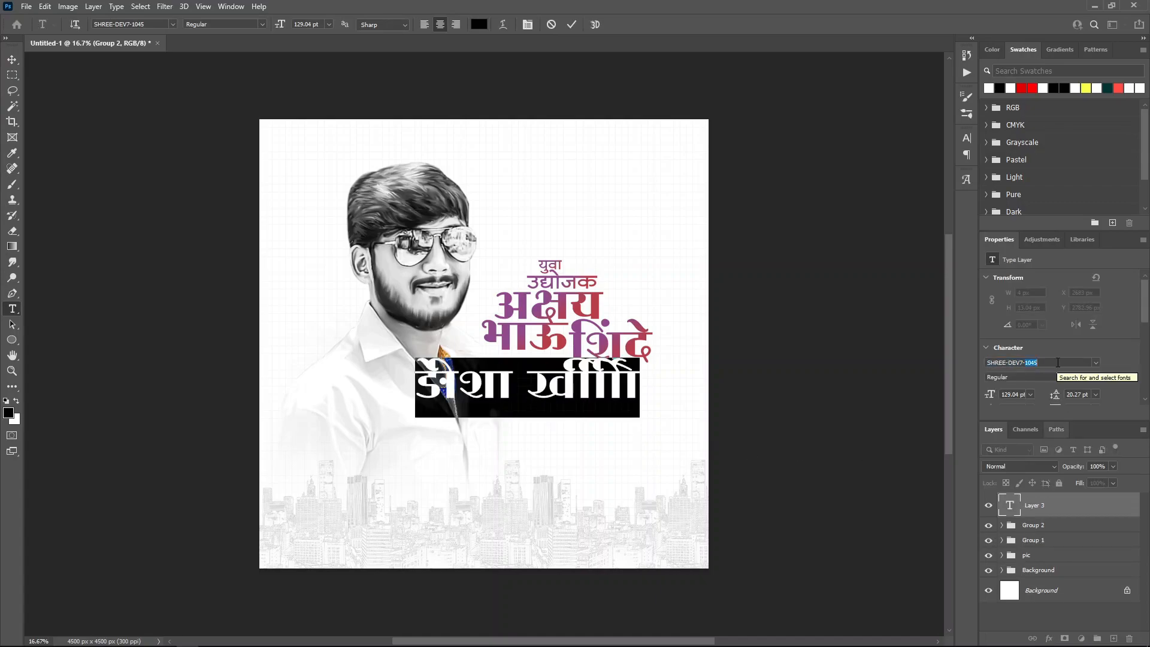
{"action": "type", "text": "0713"}
{"action": "key", "text": "Return"}
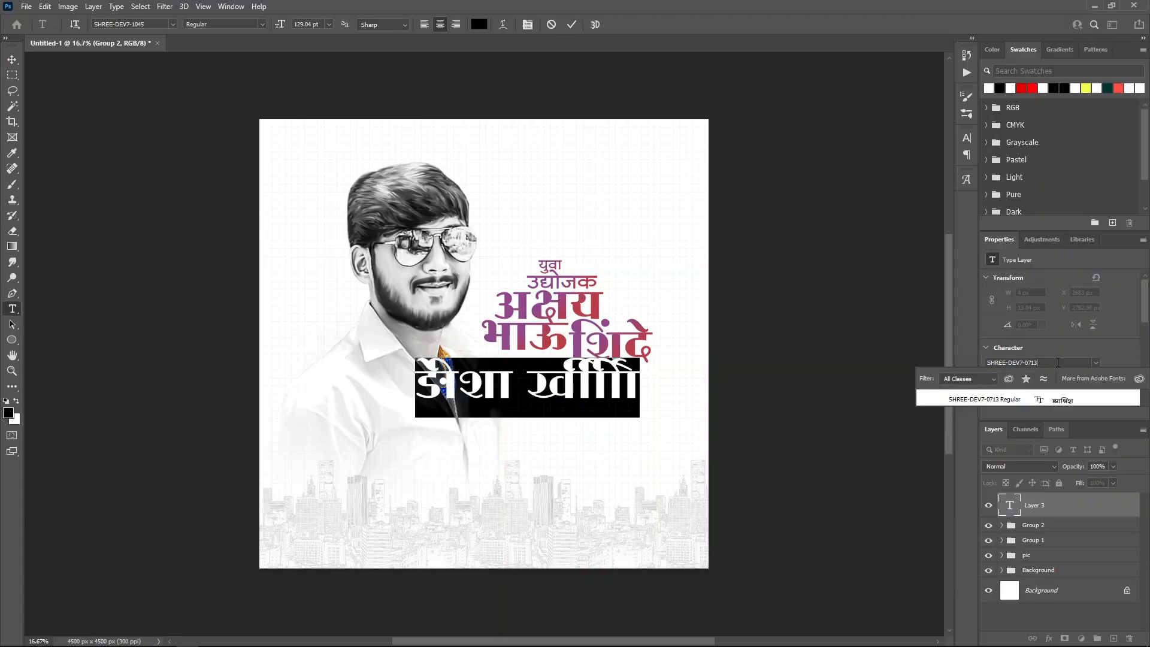
{"action": "left_click", "coordinate": [1018, 394]}
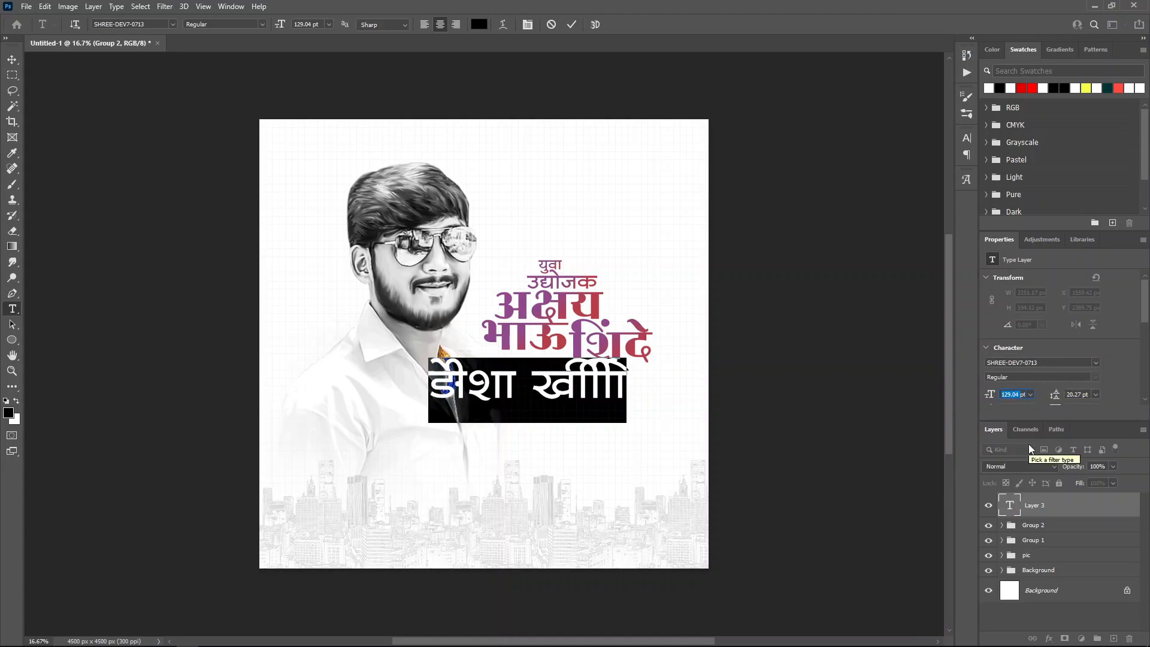
{"action": "type", "text": "27.04"}
{"action": "key", "text": "Return"}
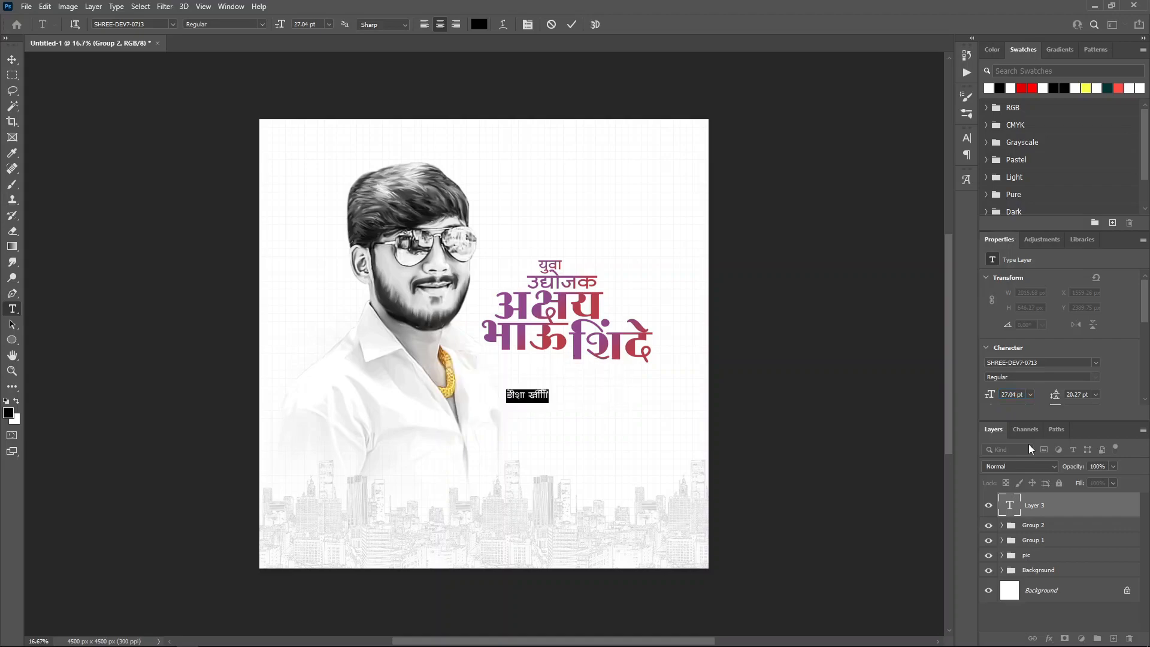
{"action": "left_click", "coordinate": [570, 25]}
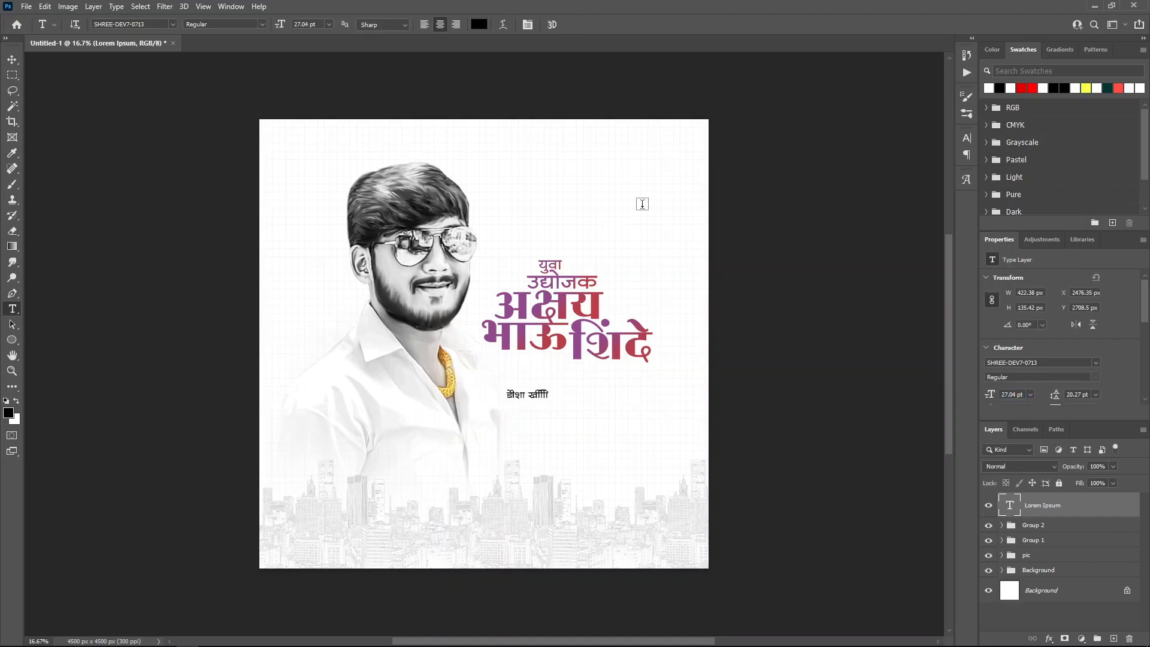
Step: Clear the sample text and open the Glyphs panel, keeping the SHREE-DEV7-0713 font
{"action": "key", "text": "BackSpace"}
{"action": "key", "text": "BackSpace"}
{"action": "key", "text": "BackSpace"}
{"action": "key", "text": "BackSpace"}
{"action": "key", "text": "BackSpace"}
{"action": "key", "text": "BackSpace"}
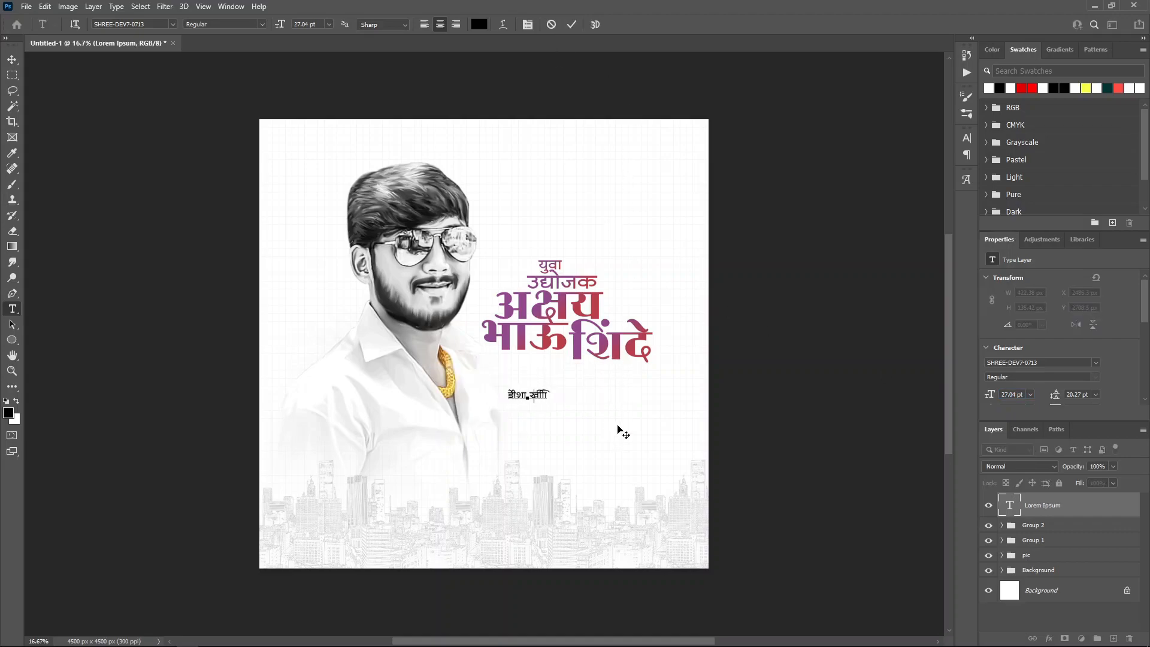
{"action": "key", "text": "BackSpace"}
{"action": "key", "text": "BackSpace"}
{"action": "key", "text": "BackSpace"}
{"action": "key", "text": "BackSpace"}
{"action": "key", "text": "BackSpace"}
{"action": "key", "text": "BackSpace"}
{"action": "key", "text": "BackSpace"}
{"action": "key", "text": "BackSpace"}
{"action": "left_click", "coordinate": [966, 179]}
{"action": "key", "text": "Down"}
{"action": "left_click", "coordinate": [530, 397]}
{"action": "key", "text": "ctrl+z"}
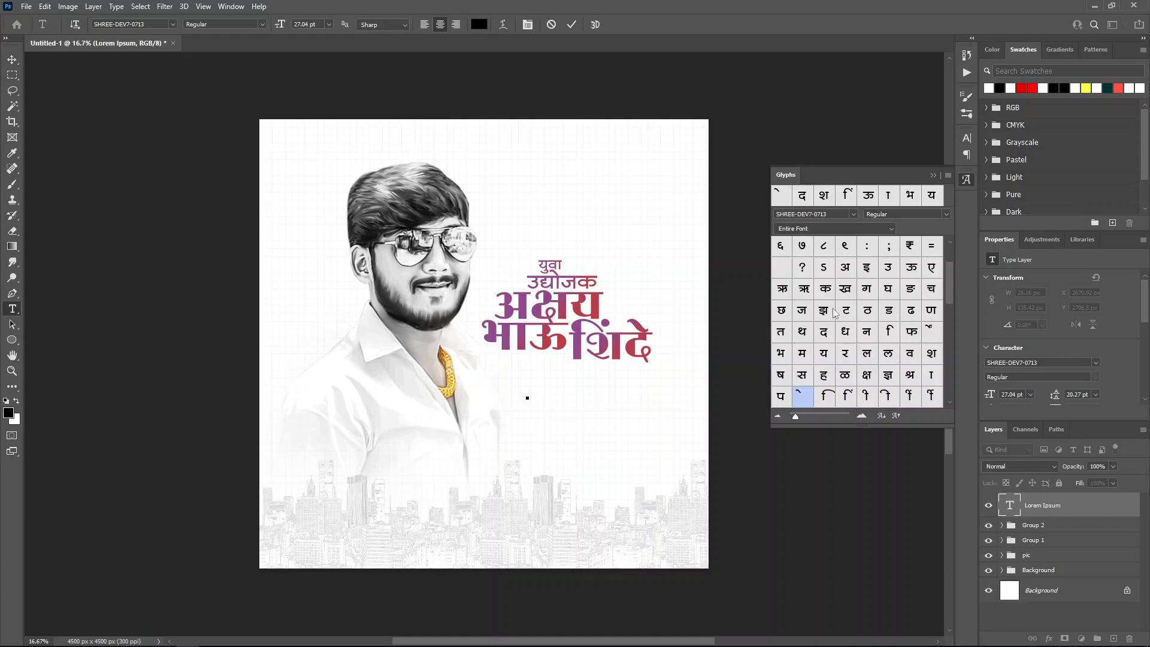
Step: Spell the word आपणास from Glyphs panel characters
{"action": "double_click", "coordinate": [844, 270]}
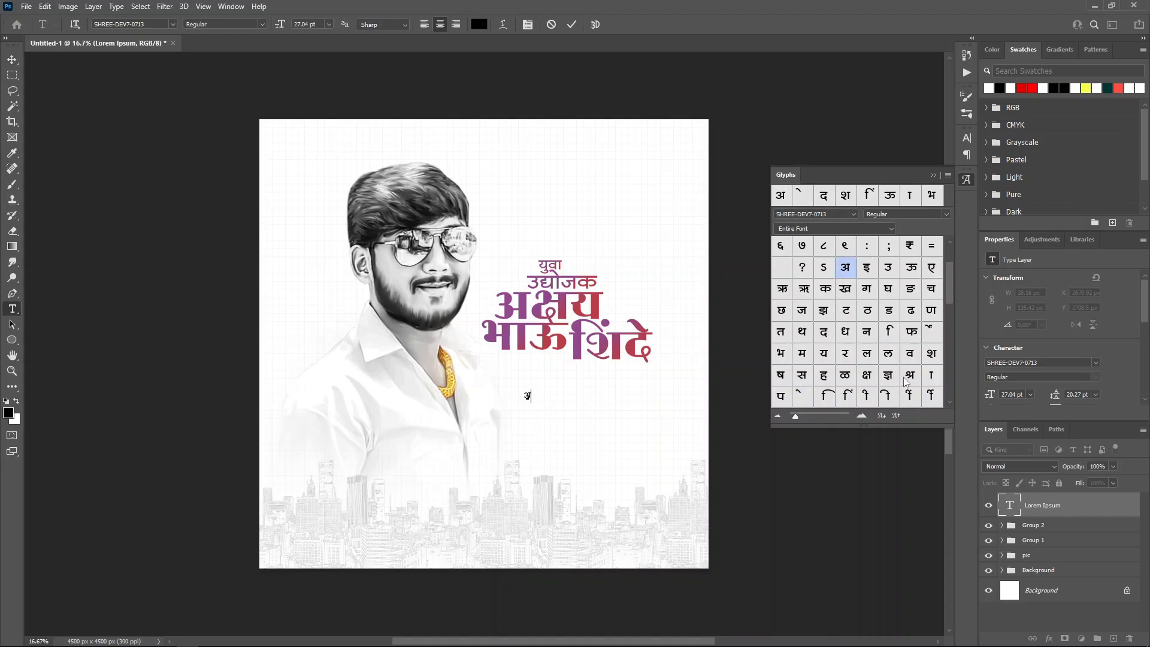
{"action": "double_click", "coordinate": [922, 377]}
{"action": "double_click", "coordinate": [780, 397]}
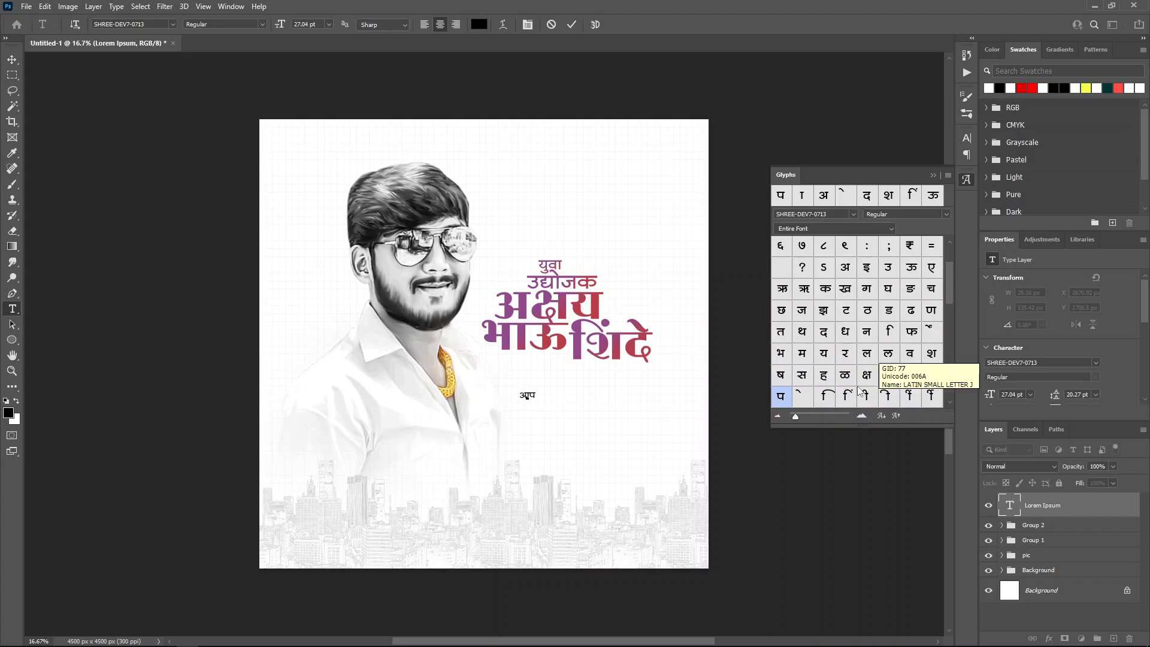
{"action": "double_click", "coordinate": [931, 310]}
{"action": "double_click", "coordinate": [931, 375]}
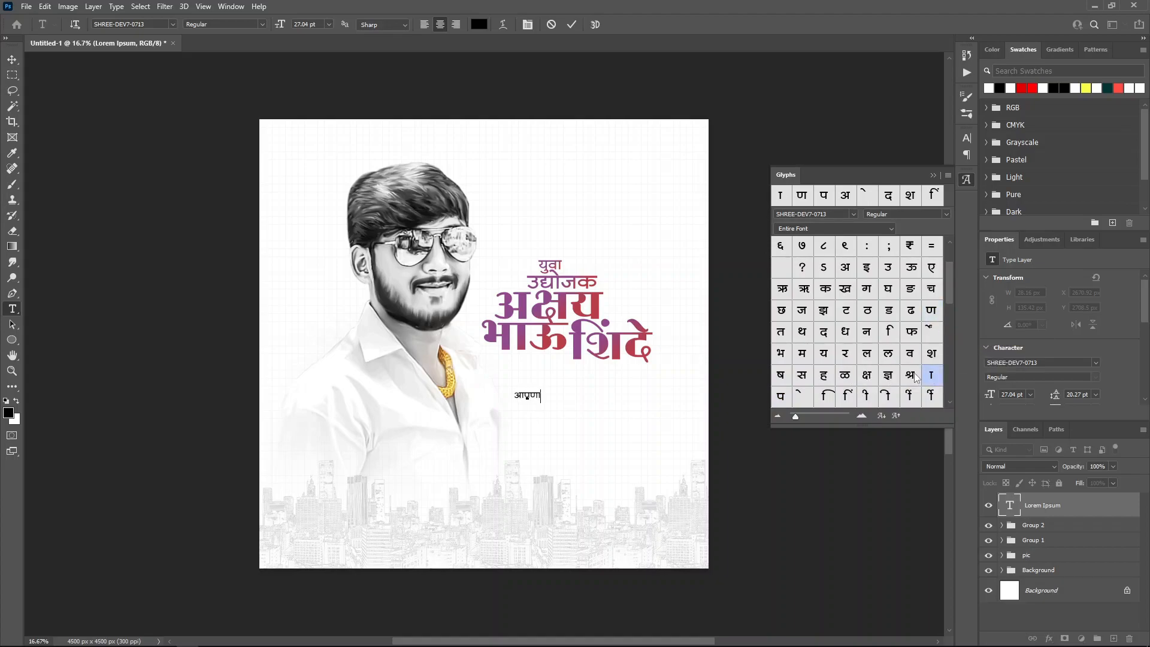
{"action": "double_click", "coordinate": [802, 375]}
Step: Add the word उदंड to complete the line आपणास उदंड and commit it
{"action": "double_click", "coordinate": [887, 267]}
{"action": "double_click", "coordinate": [823, 331]}
{"action": "scroll", "coordinate": [833, 337], "scroll_direction": "down", "scroll_amount": 3}
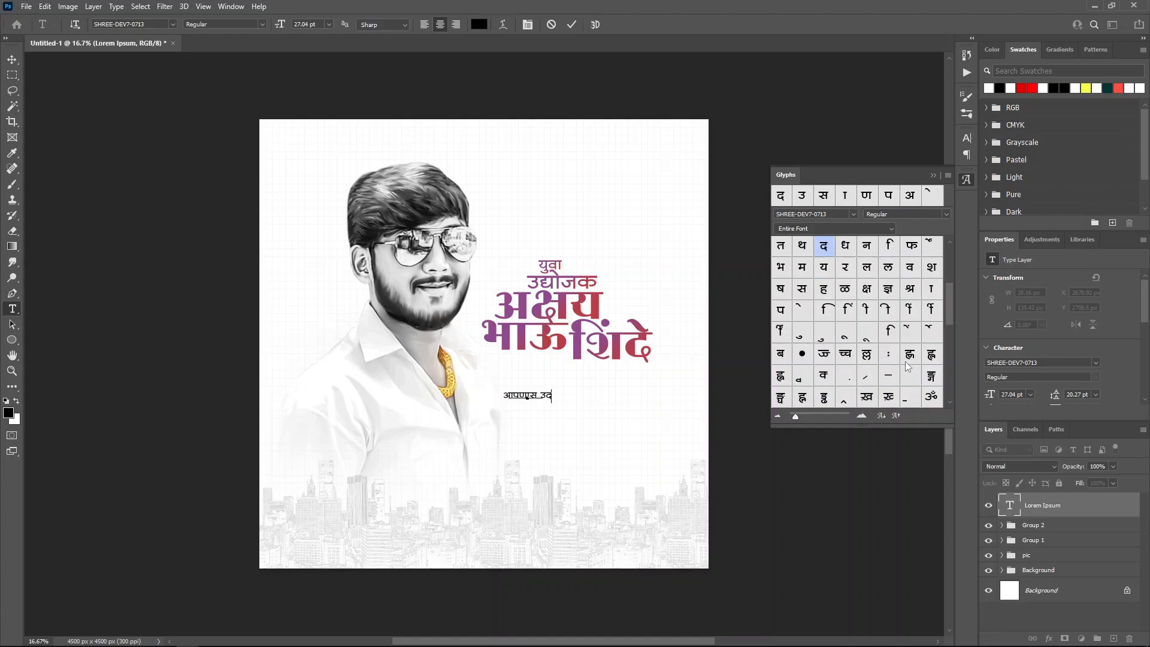
{"action": "scroll", "coordinate": [905, 363], "scroll_direction": "down", "scroll_amount": 2}
{"action": "double_click", "coordinate": [824, 397]}
{"action": "scroll", "coordinate": [839, 360], "scroll_direction": "up", "scroll_amount": 4}
{"action": "double_click", "coordinate": [889, 310]}
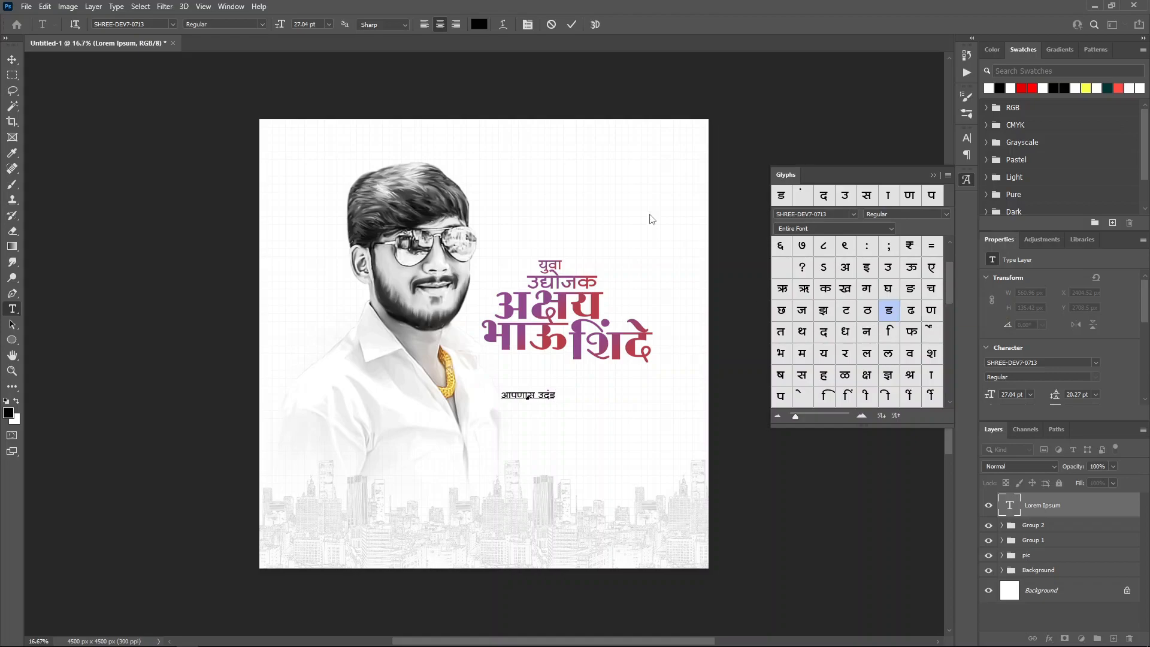
{"action": "left_click", "coordinate": [572, 24]}
Step: Start a new line beneath and spell आयुष्याच्या glyph by glyph
{"action": "left_click", "coordinate": [539, 419]}
{"action": "double_click", "coordinate": [844, 267]}
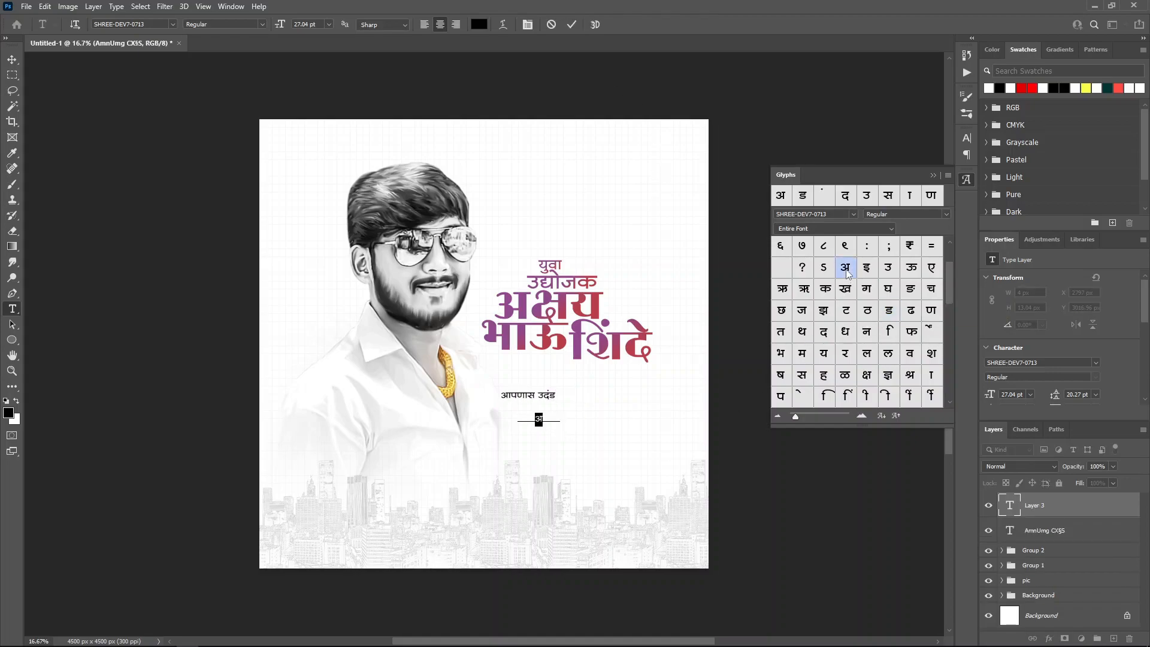
{"action": "double_click", "coordinate": [931, 375]}
{"action": "double_click", "coordinate": [823, 354]}
{"action": "scroll", "coordinate": [850, 347], "scroll_direction": "down", "scroll_amount": 2}
{"action": "double_click", "coordinate": [802, 375]}
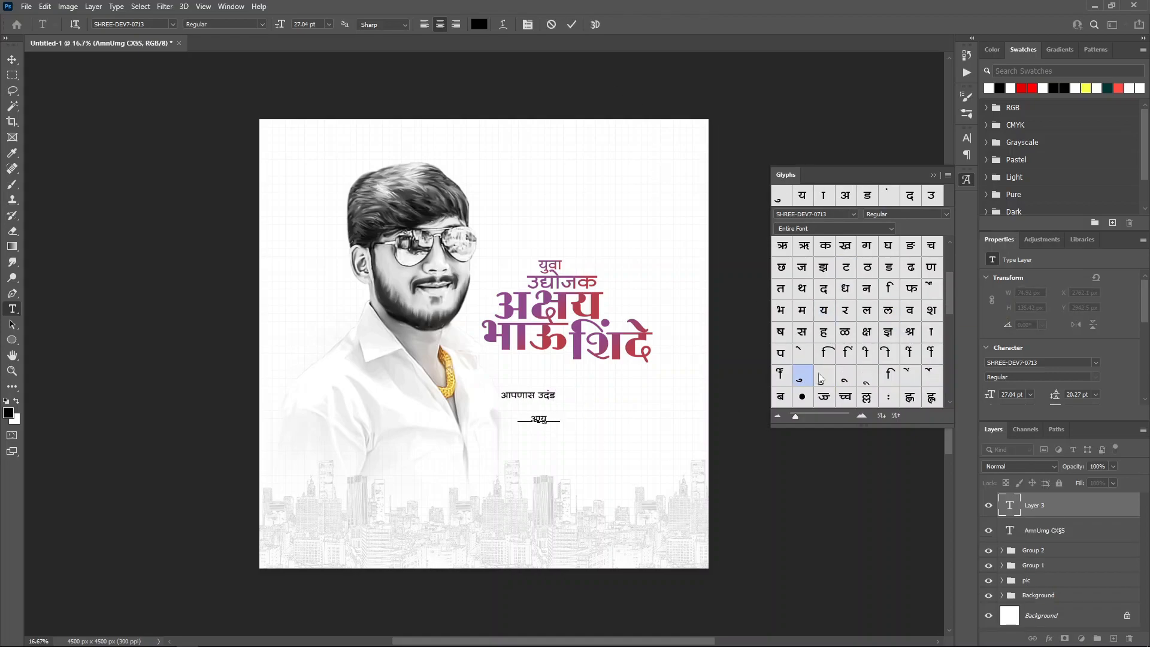
{"action": "scroll", "coordinate": [898, 371], "scroll_direction": "down", "scroll_amount": 10}
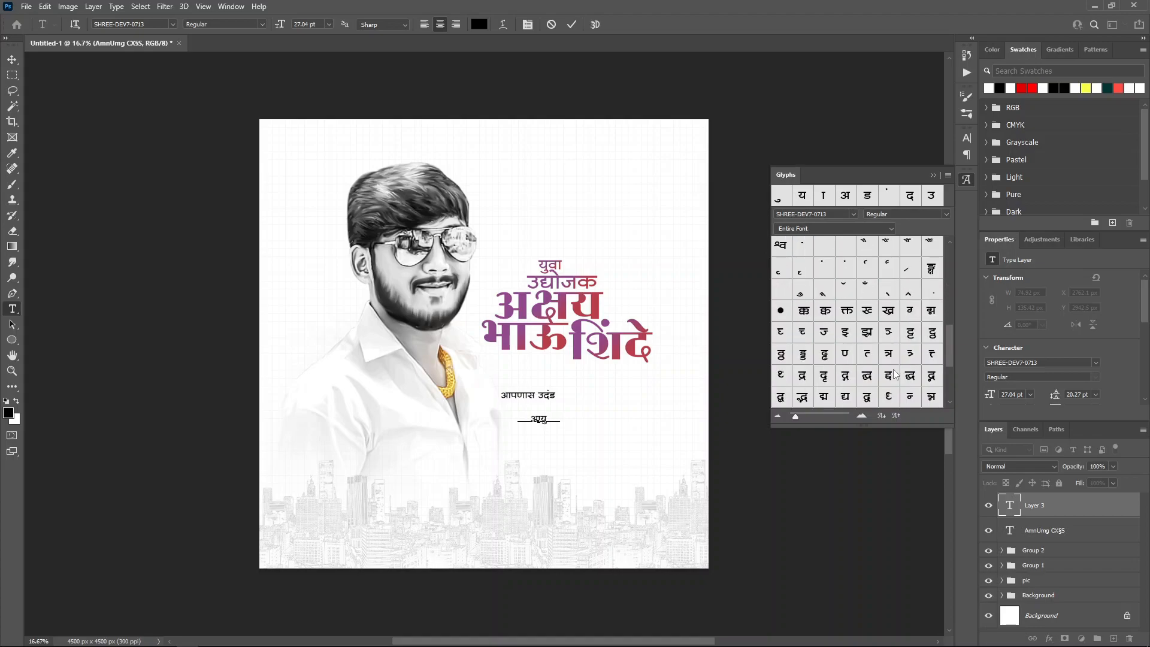
{"action": "double_click", "coordinate": [932, 398]}
{"action": "scroll", "coordinate": [898, 389], "scroll_direction": "up", "scroll_amount": 15}
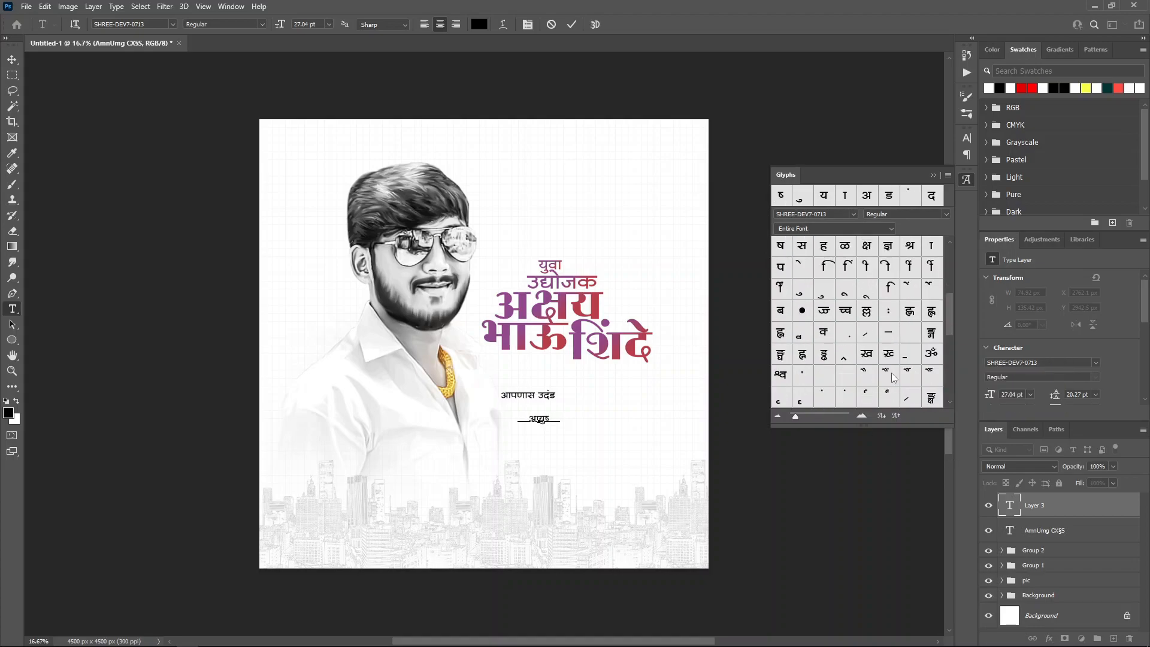
{"action": "double_click", "coordinate": [823, 376]}
{"action": "double_click", "coordinate": [932, 398]}
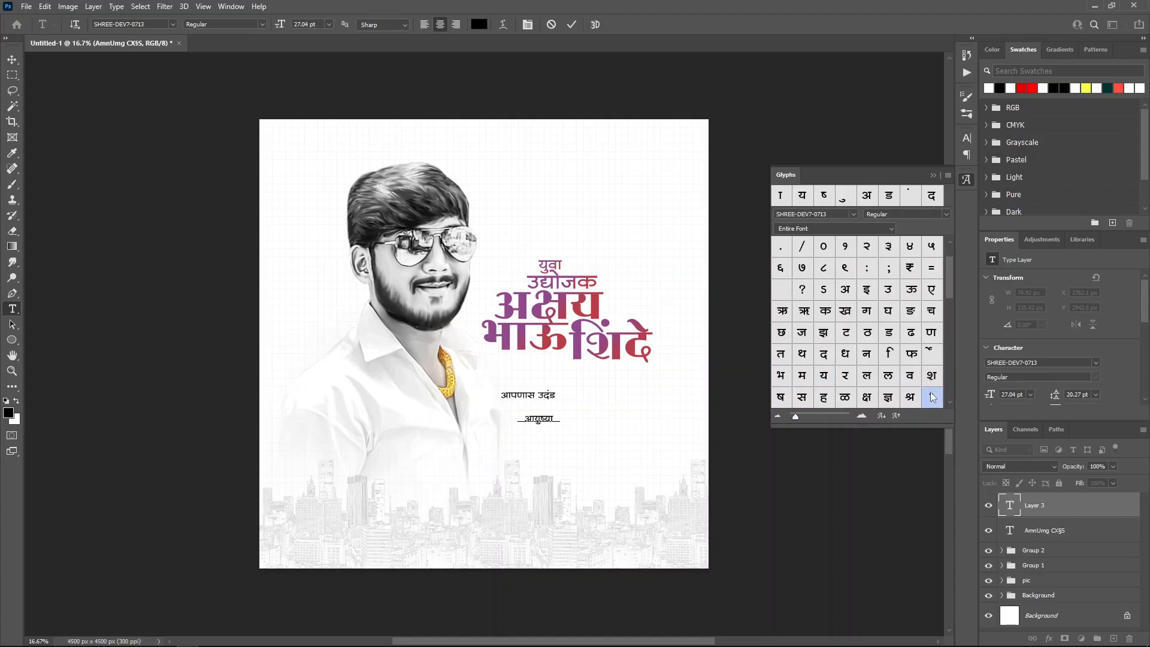
{"action": "scroll", "coordinate": [907, 356], "scroll_direction": "down", "scroll_amount": 3}
{"action": "double_click", "coordinate": [802, 354]}
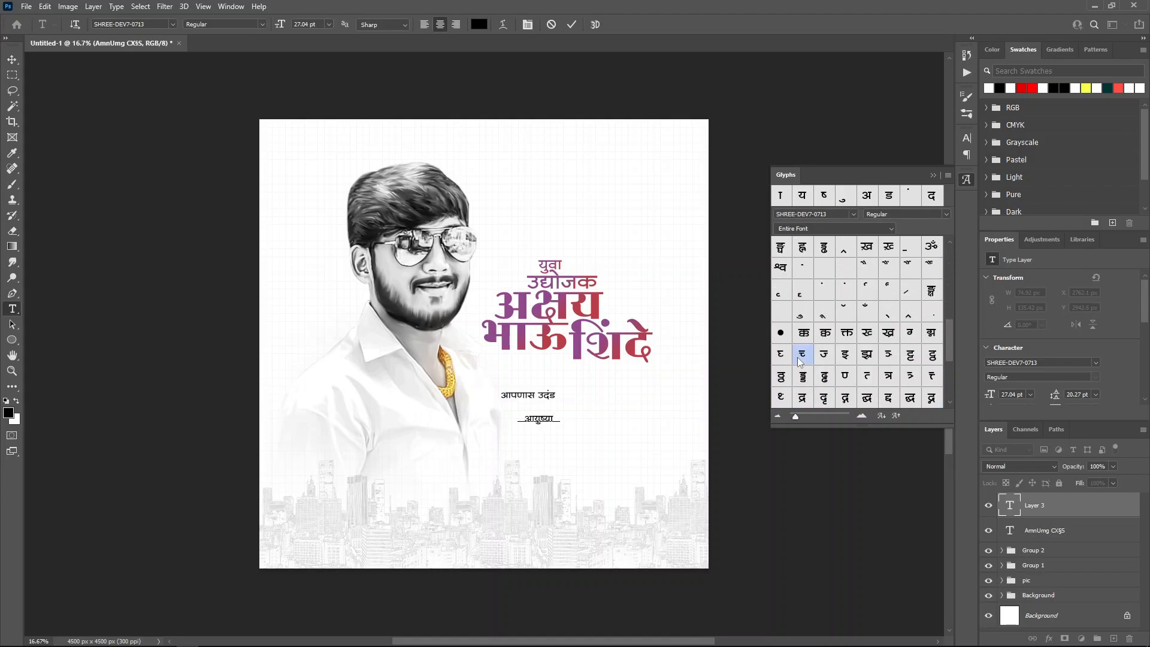
{"action": "scroll", "coordinate": [838, 361], "scroll_direction": "up", "scroll_amount": 3}
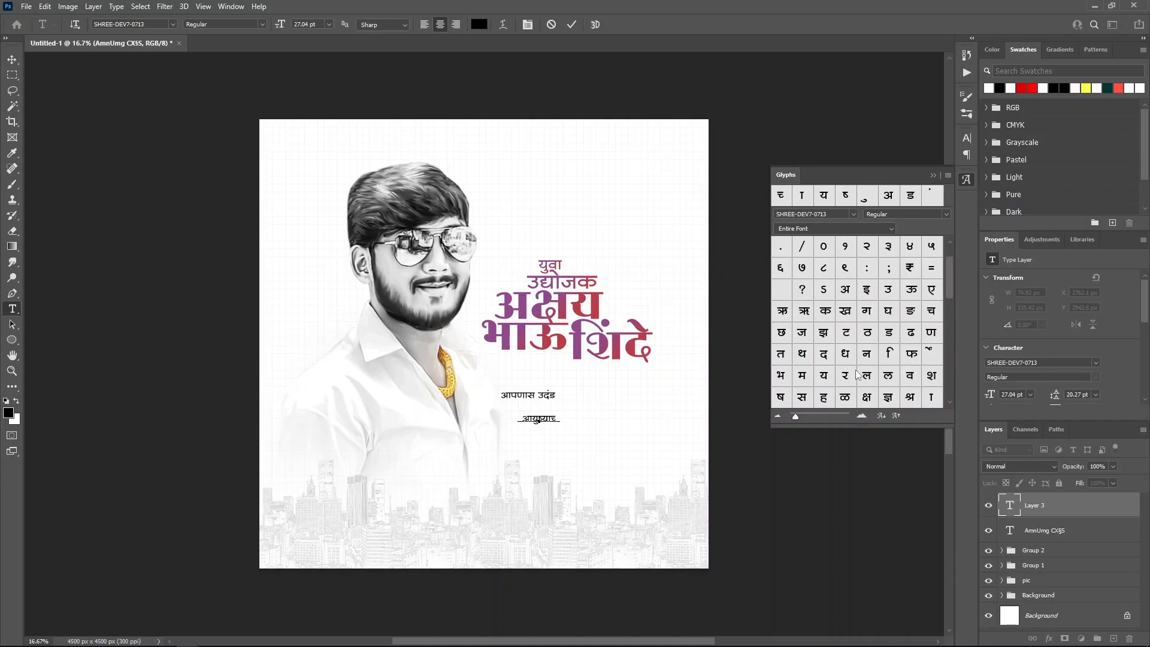
{"action": "double_click", "coordinate": [931, 397]}
{"action": "scroll", "coordinate": [869, 340], "scroll_direction": "down", "scroll_amount": 1}
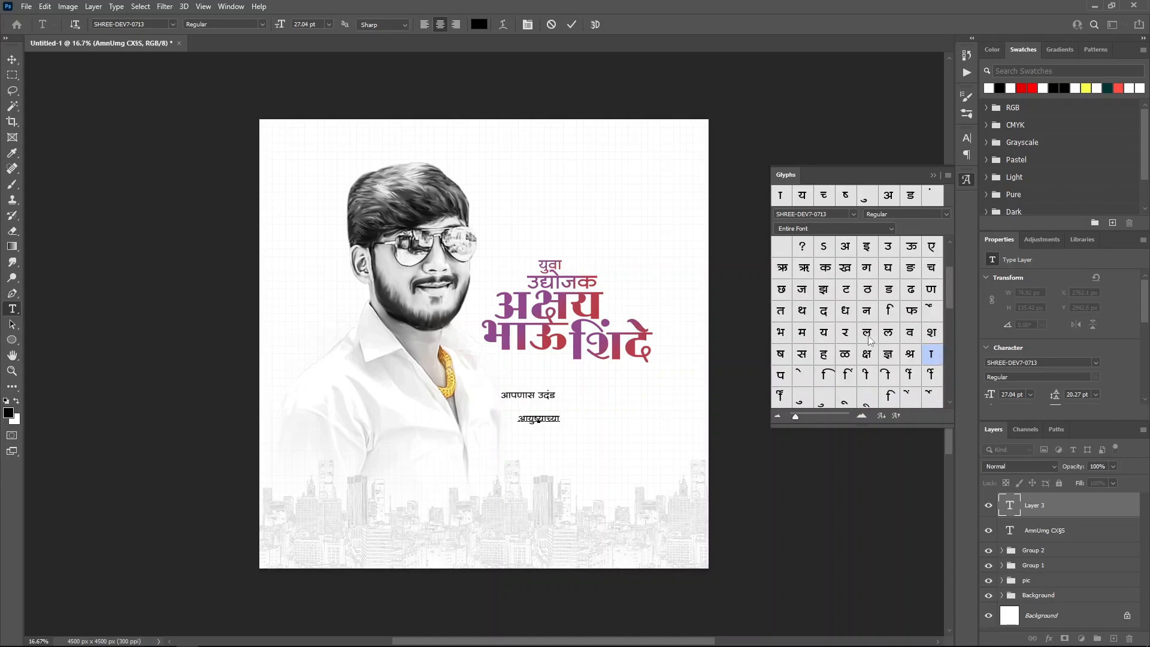
Step: Commit आयुष्याच्या and spell अनंत on a new line beneath it
{"action": "left_click", "coordinate": [571, 24]}
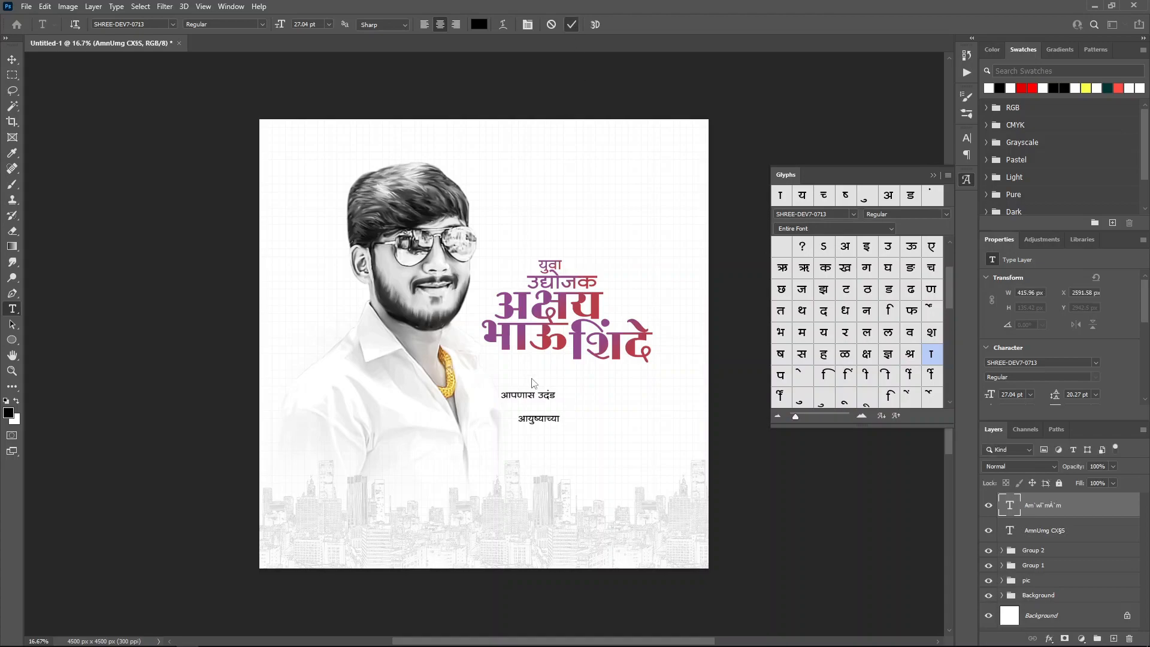
{"action": "left_click", "coordinate": [572, 434]}
{"action": "double_click", "coordinate": [846, 247]}
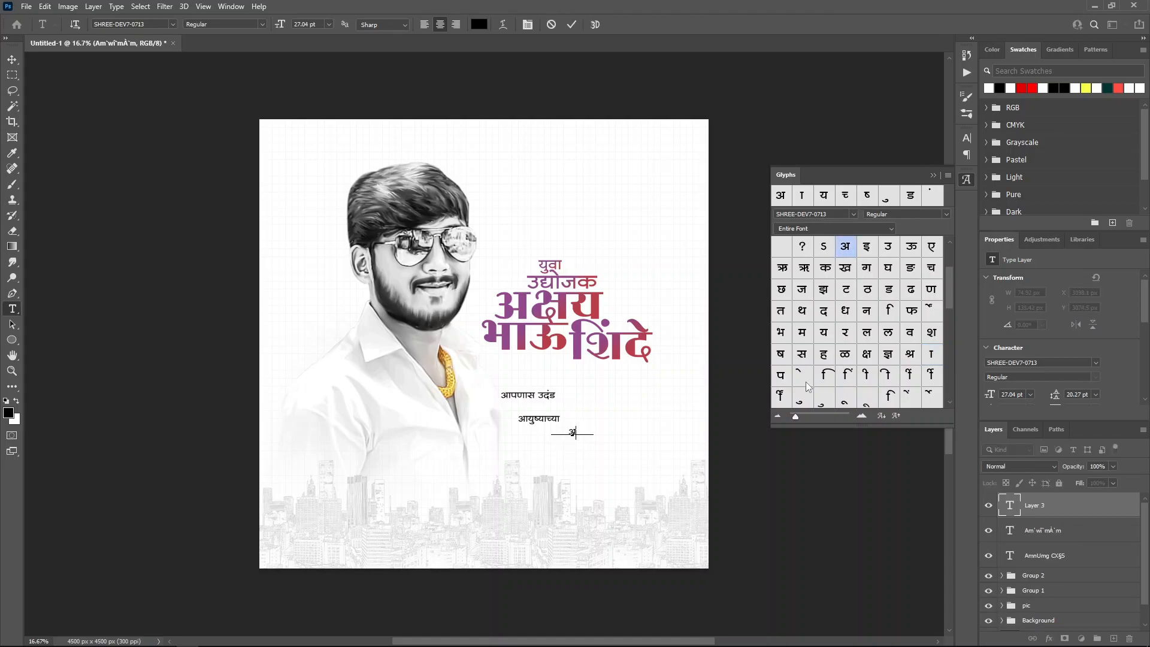
{"action": "double_click", "coordinate": [871, 310]}
{"action": "scroll", "coordinate": [870, 325], "scroll_direction": "down", "scroll_amount": 4}
{"action": "double_click", "coordinate": [828, 337]}
{"action": "scroll", "coordinate": [854, 333], "scroll_direction": "up", "scroll_amount": 4}
{"action": "double_click", "coordinate": [783, 313]}
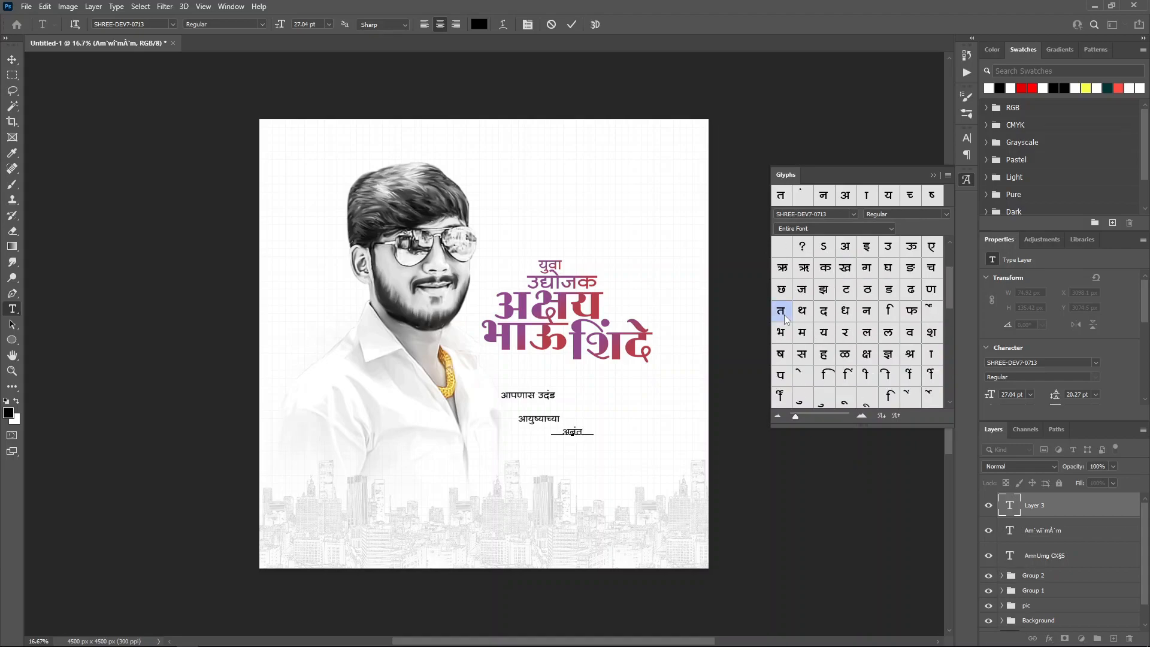
{"action": "left_click", "coordinate": [572, 24]}
Step: Spell शुभेच्छा on another line below अनंत and commit it
{"action": "left_click", "coordinate": [599, 460]}
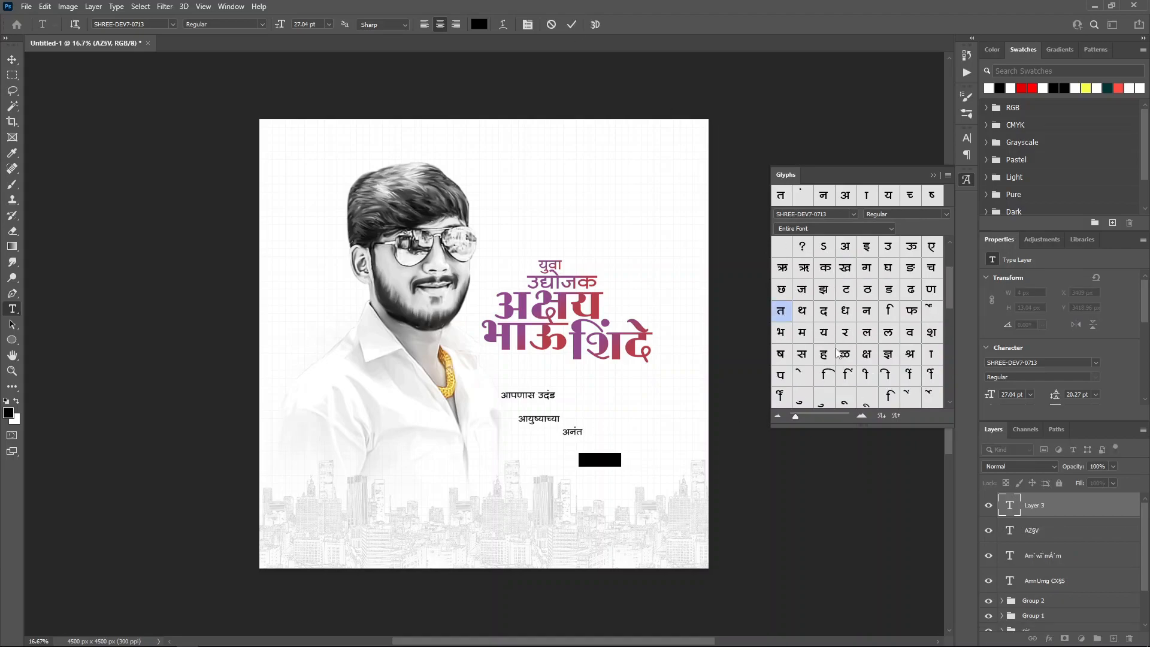
{"action": "double_click", "coordinate": [931, 332]}
{"action": "double_click", "coordinate": [798, 405]}
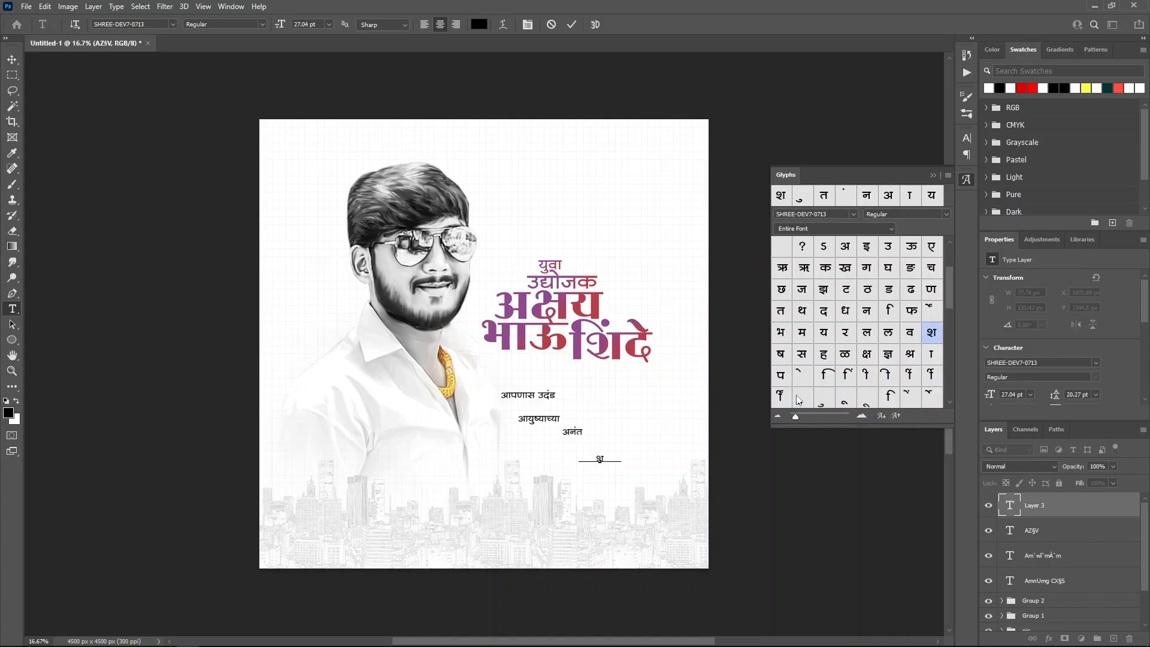
{"action": "double_click", "coordinate": [780, 332]}
{"action": "double_click", "coordinate": [798, 372]}
{"action": "scroll", "coordinate": [862, 352], "scroll_direction": "down", "scroll_amount": 5}
{"action": "double_click", "coordinate": [801, 310]}
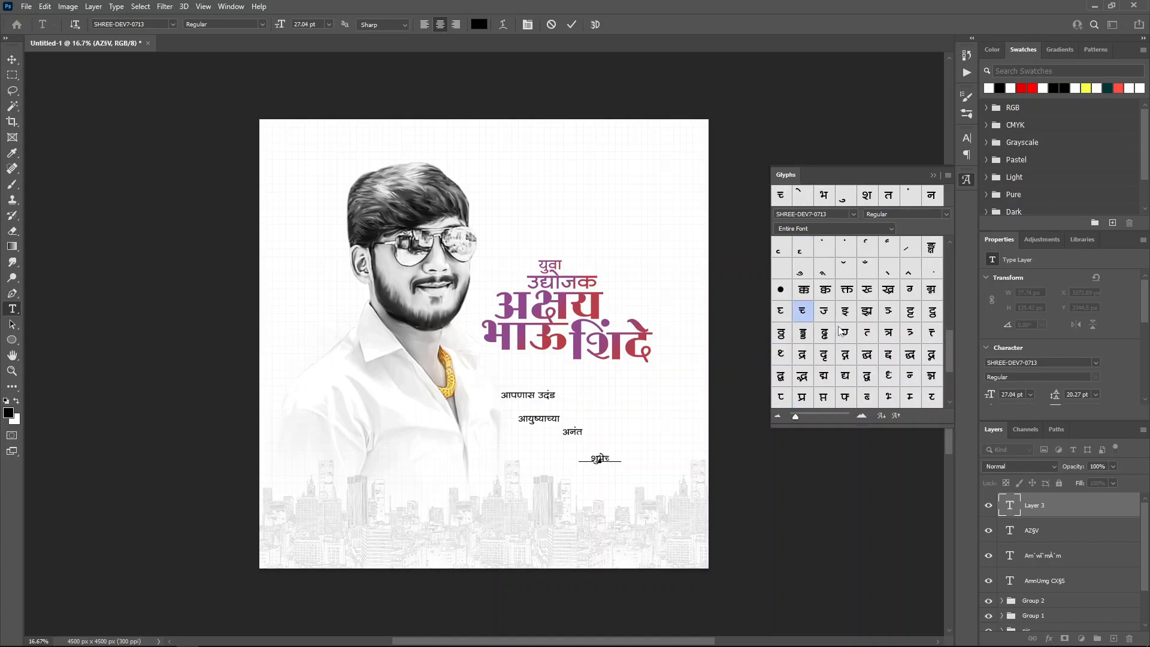
{"action": "scroll", "coordinate": [802, 311], "scroll_direction": "up", "scroll_amount": 5}
{"action": "double_click", "coordinate": [781, 268]}
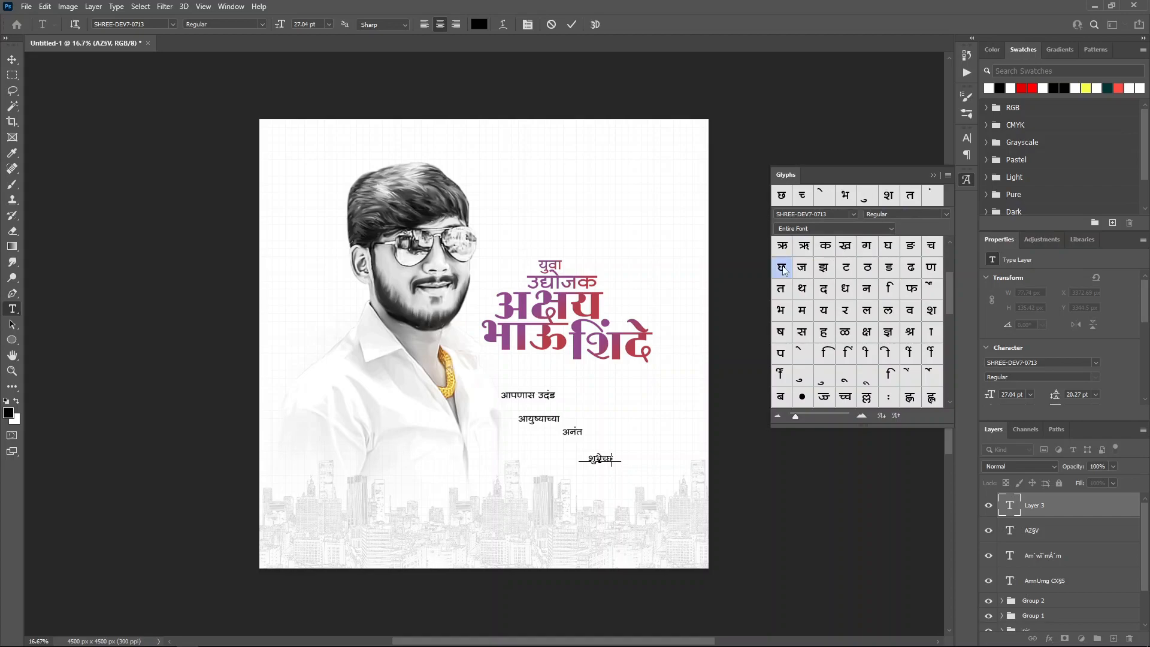
{"action": "double_click", "coordinate": [931, 333]}
{"action": "left_click", "coordinate": [571, 26]}
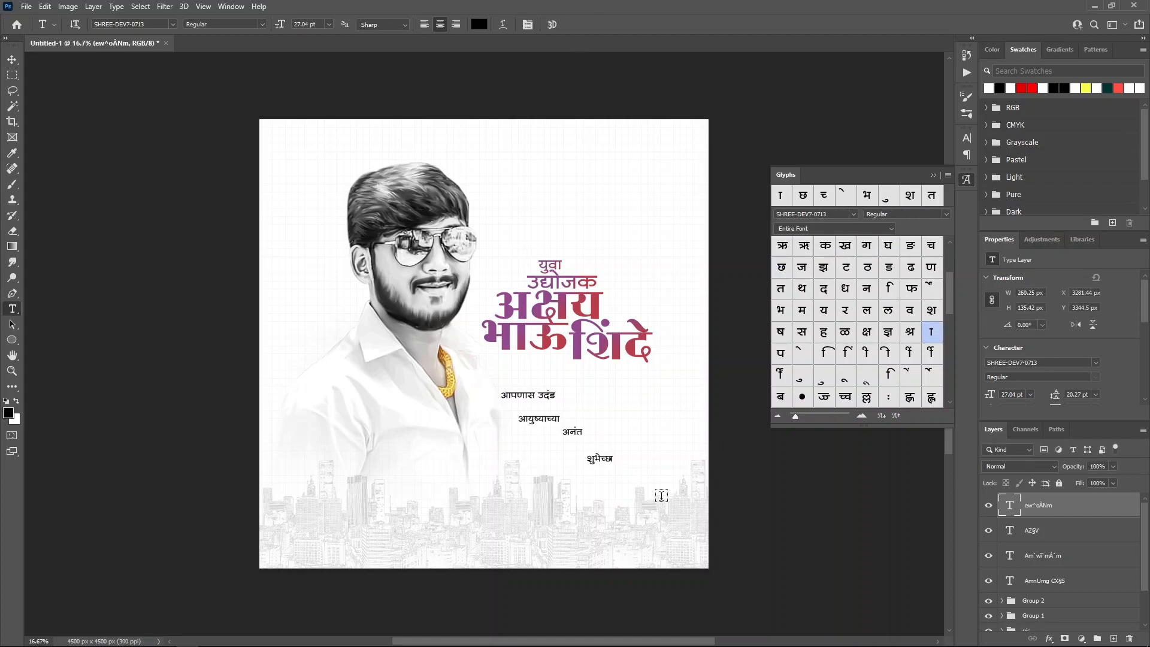
{"action": "left_click", "coordinate": [611, 459]}
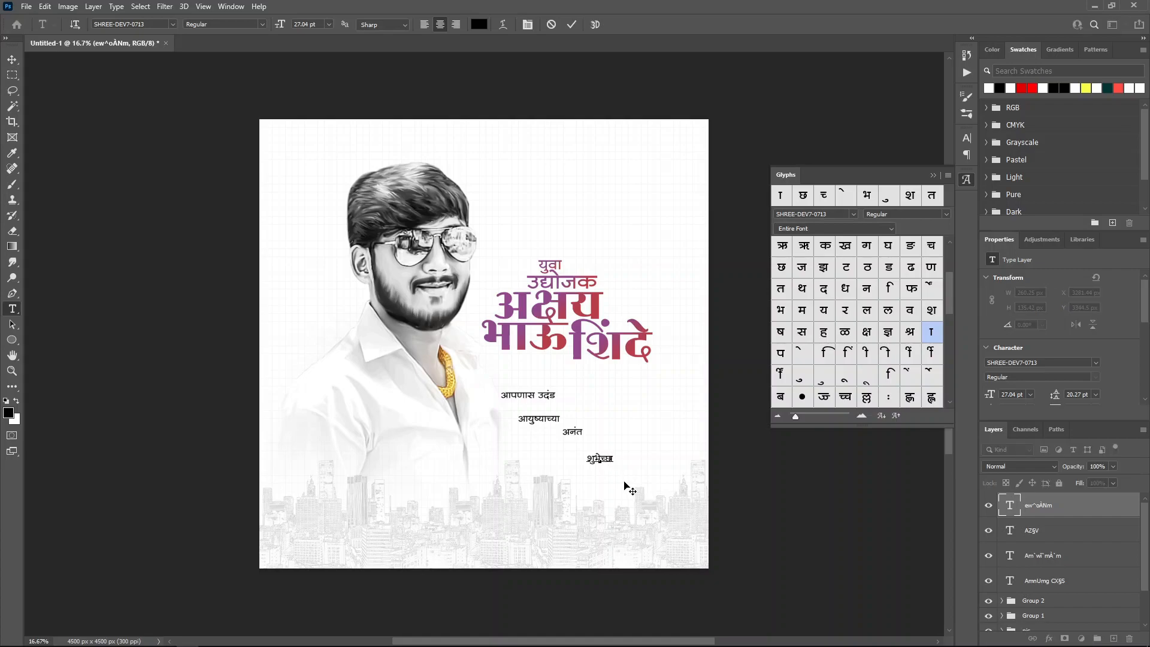
Step: Adjust the letter spacing around छ in शुभेच्छा and close the Glyphs panel
{"action": "key", "text": "shift+Left"}
{"action": "left_click", "coordinate": [1144, 399]}
{"action": "left_click", "coordinate": [1055, 391]}
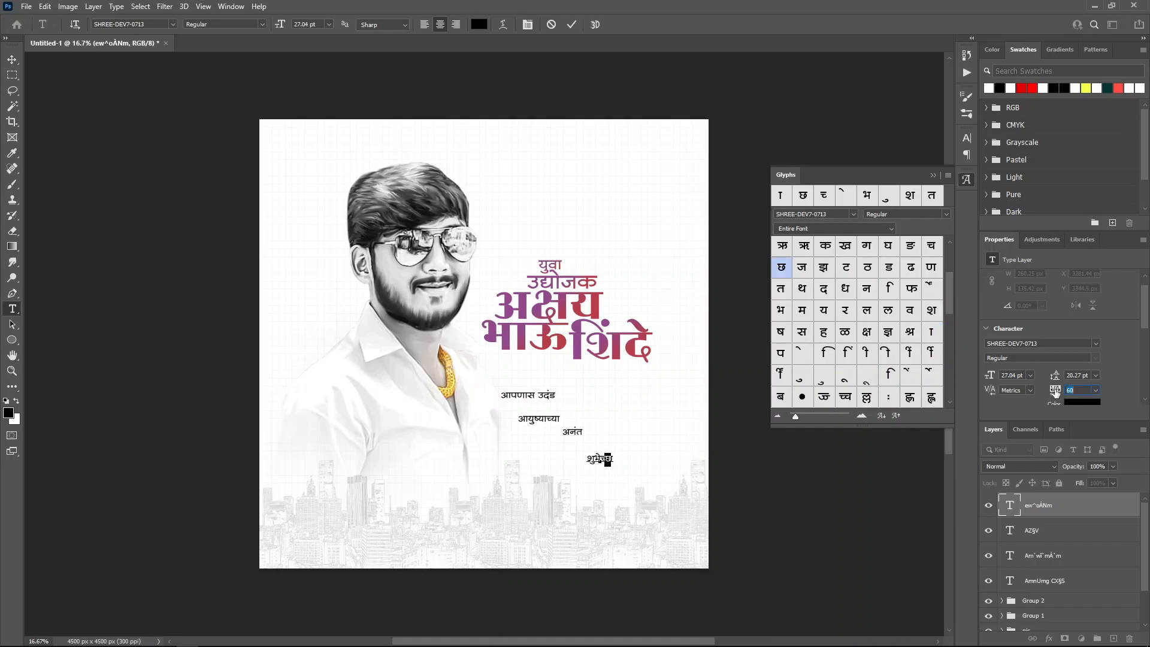
{"action": "left_click", "coordinate": [572, 25]}
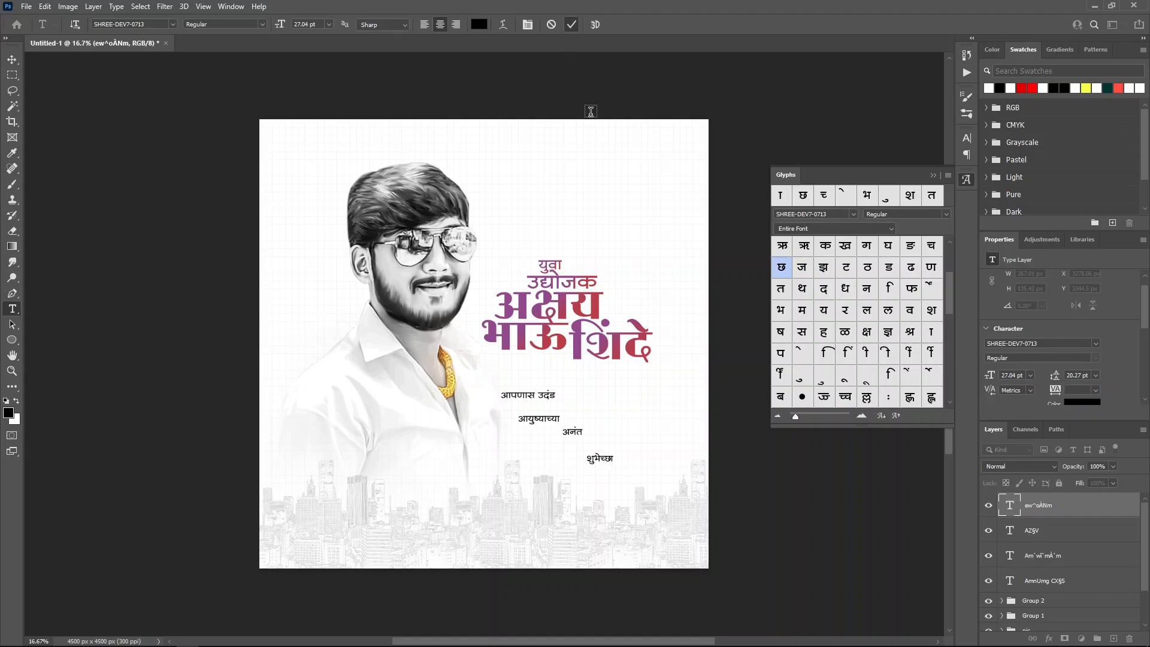
{"action": "left_click", "coordinate": [932, 176]}
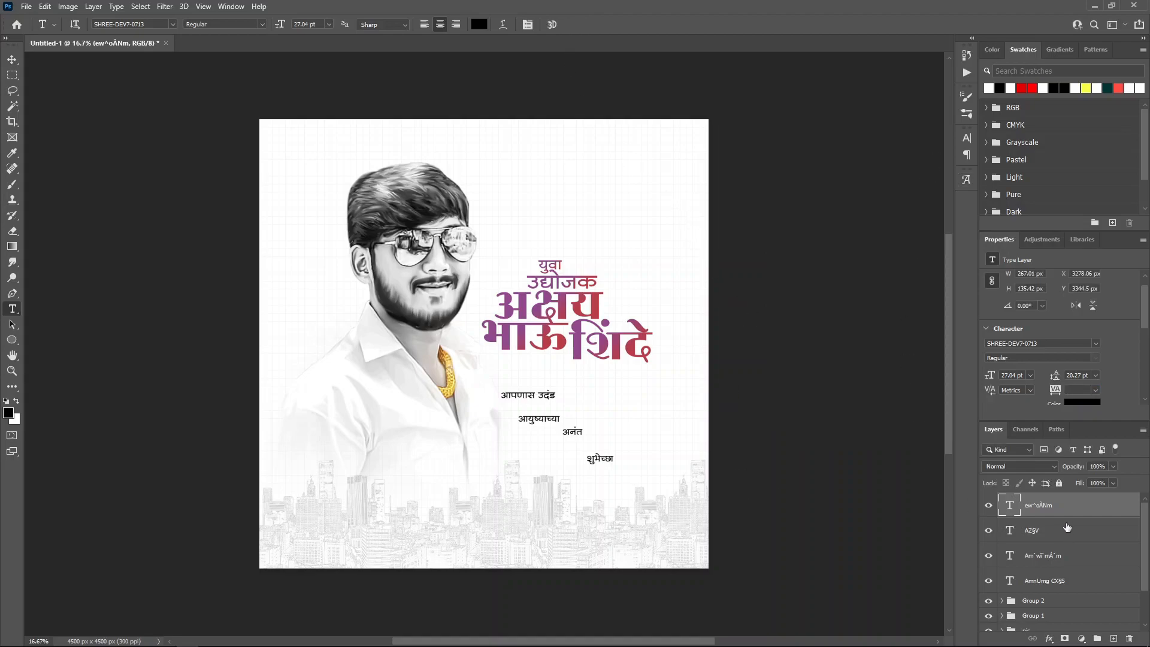
Step: Enlarge आयुष्याच्या to 37.85 pt and शुभेच्छा to about 43 pt
{"action": "left_click", "coordinate": [1073, 580]}
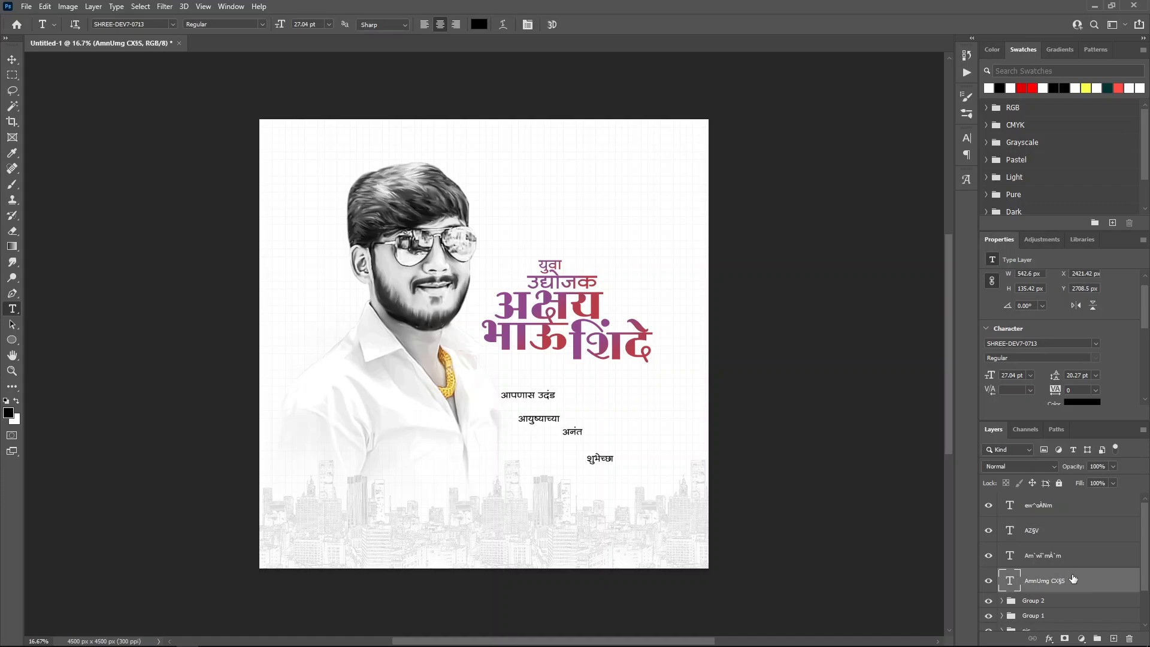
{"action": "left_click", "coordinate": [1048, 557]}
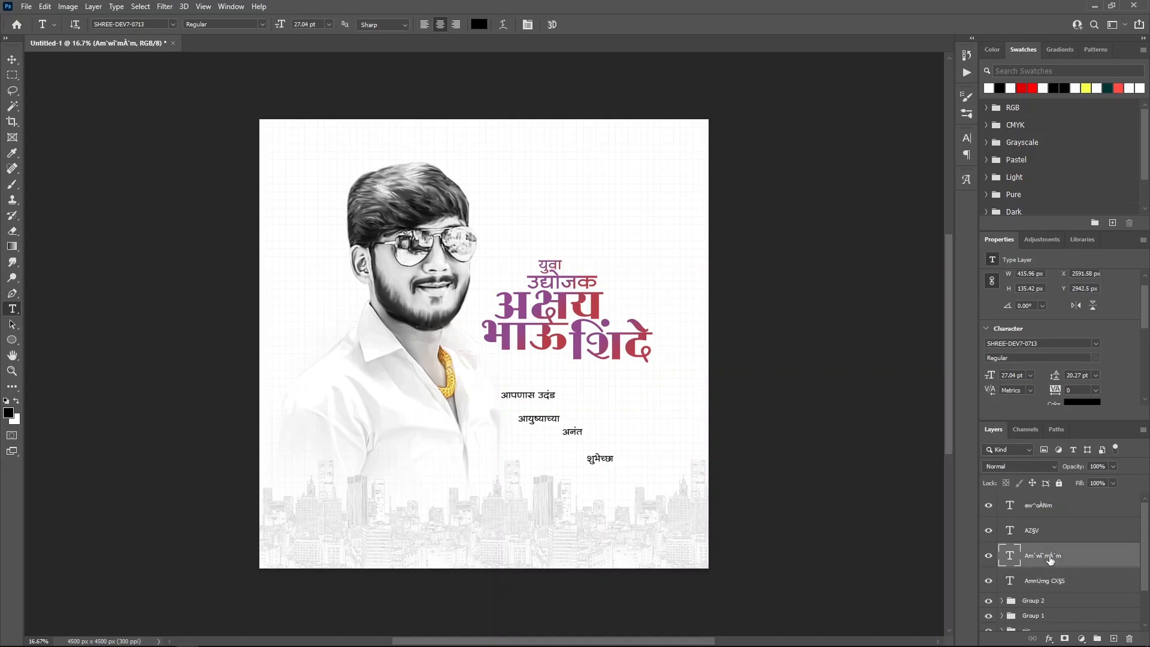
{"action": "left_click", "coordinate": [1010, 375]}
{"action": "type", "text": "37.85"}
{"action": "key", "text": "Return"}
{"action": "left_click", "coordinate": [1060, 539]}
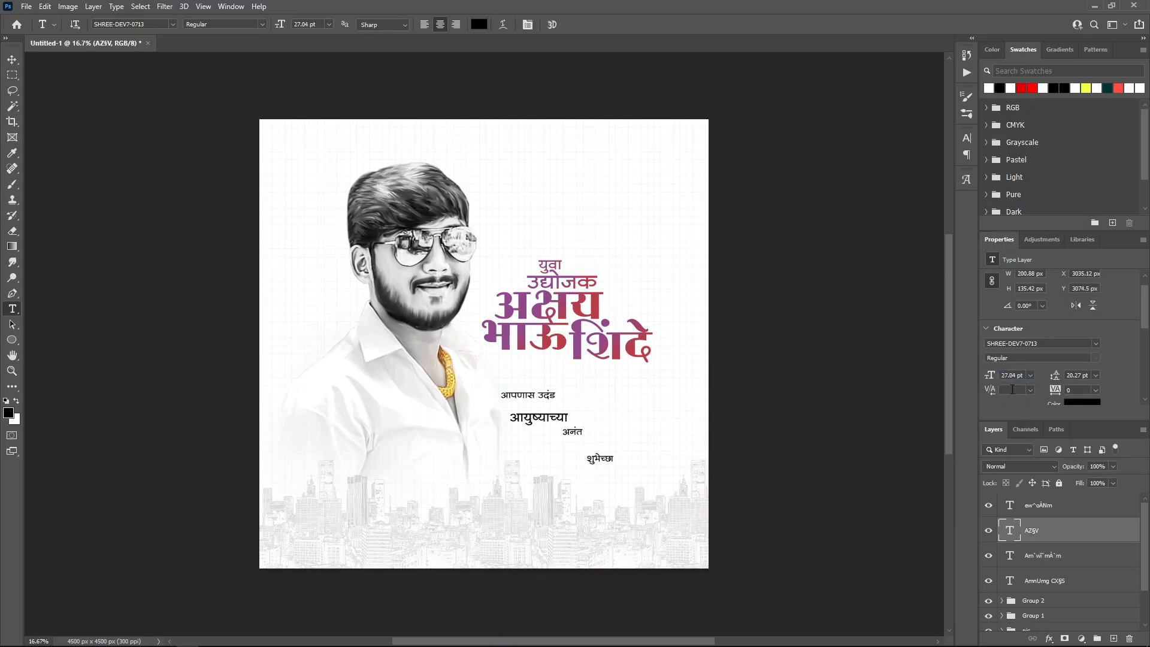
{"action": "left_click", "coordinate": [1077, 504]}
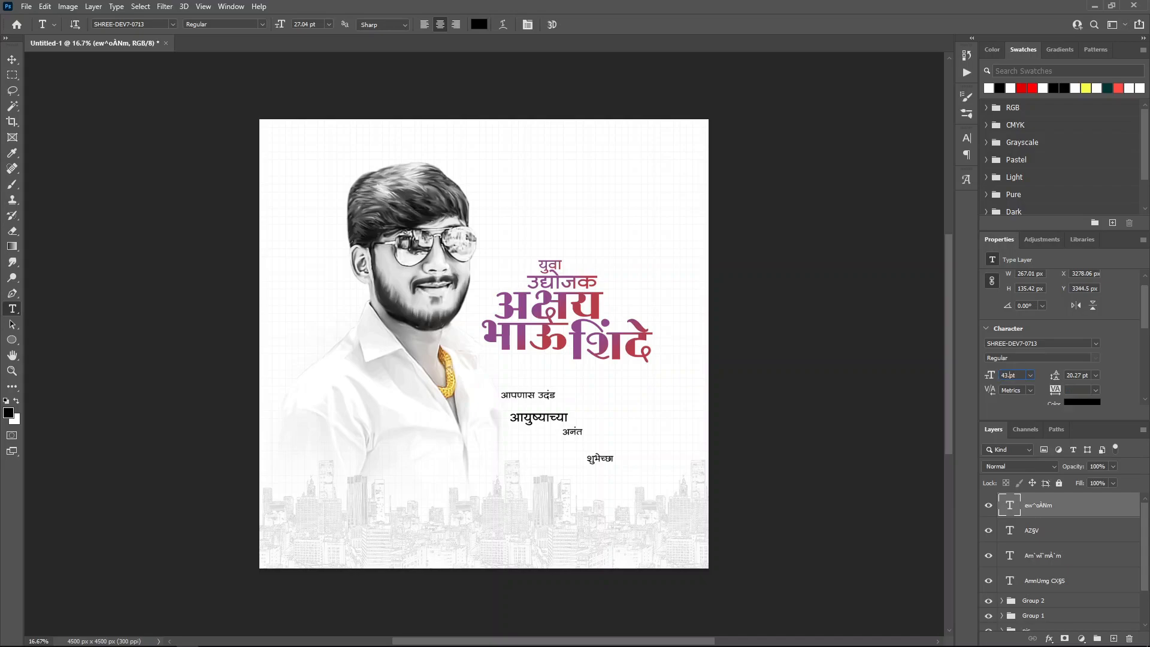
{"action": "key", "text": "Return"}
Step: Move आपणास उदंड, अनंत and शुभेच्छा into a tight stack under आयुष्याच्या
{"action": "left_click", "coordinate": [10, 60]}
{"action": "left_click", "coordinate": [1063, 580]}
{"action": "left_click_drag", "start_coordinate": [758, 474], "coordinate": [617, 482]}
{"action": "left_click", "coordinate": [1009, 531]}
{"action": "left_click", "coordinate": [1039, 505]}
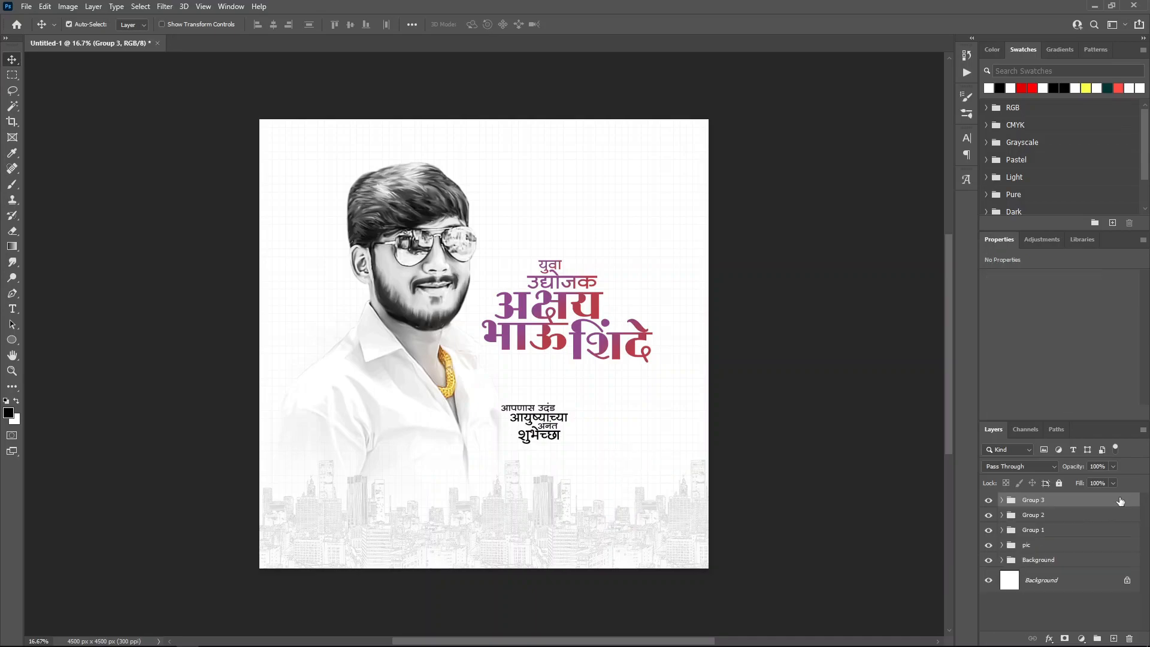
Step: Give the tagline group a red-purple gradient overlay
{"action": "double_click", "coordinate": [1119, 500]}
{"action": "left_click", "coordinate": [723, 271]}
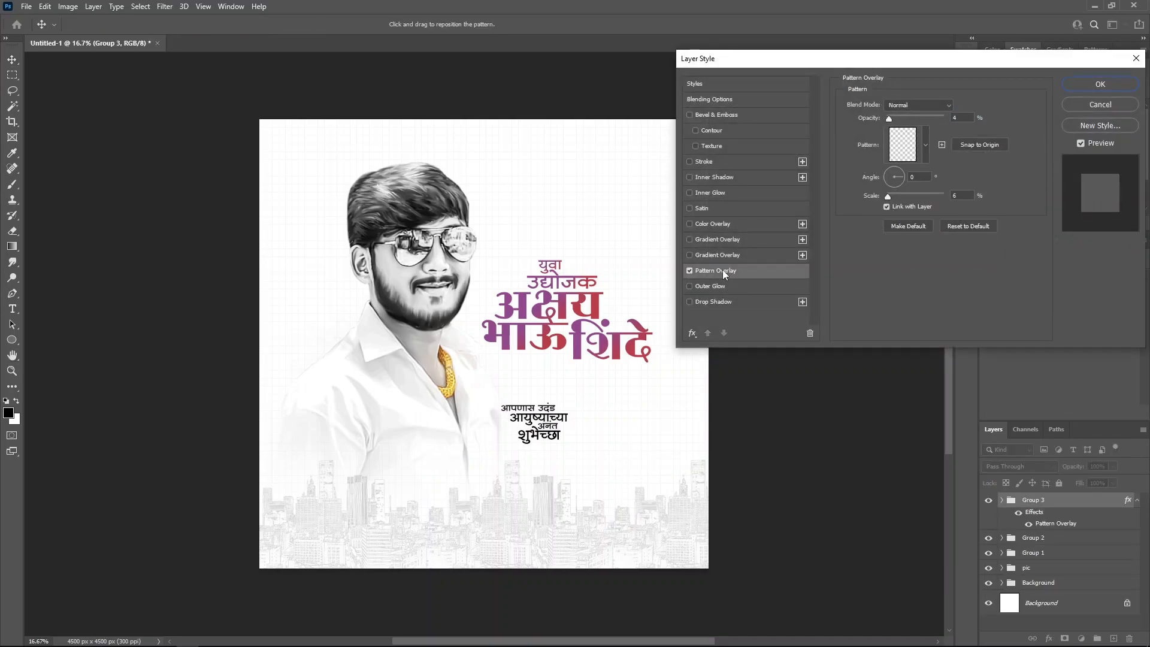
{"action": "left_click", "coordinate": [689, 270]}
{"action": "left_click", "coordinate": [692, 255]}
{"action": "left_click", "coordinate": [706, 255]}
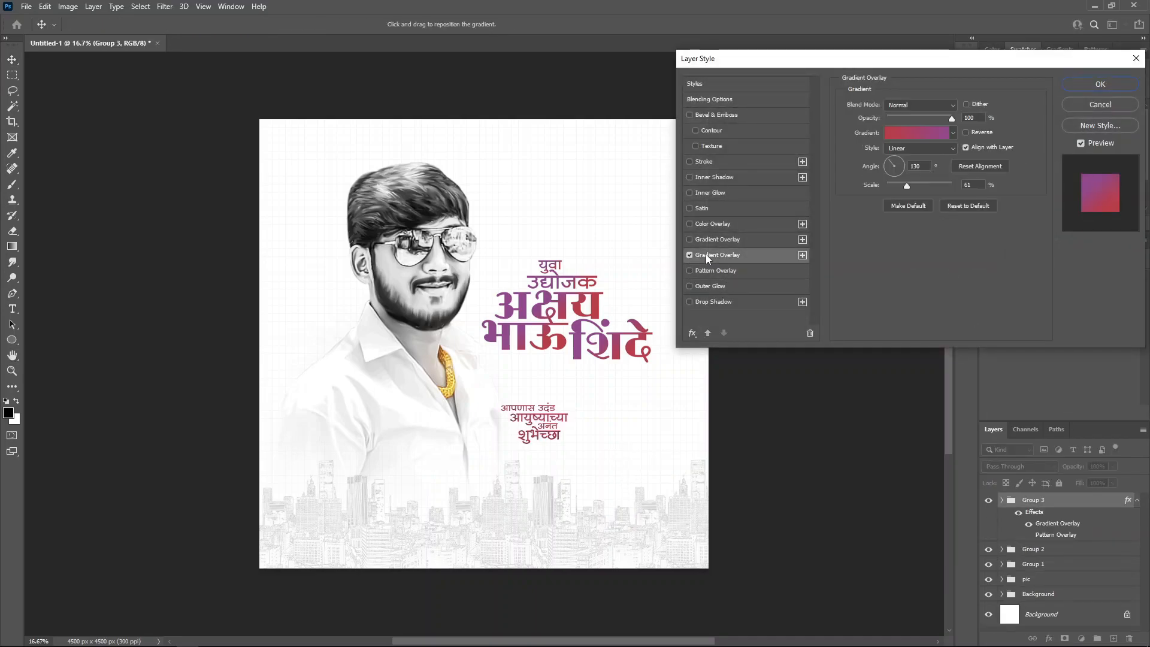
{"action": "left_click", "coordinate": [1100, 84]}
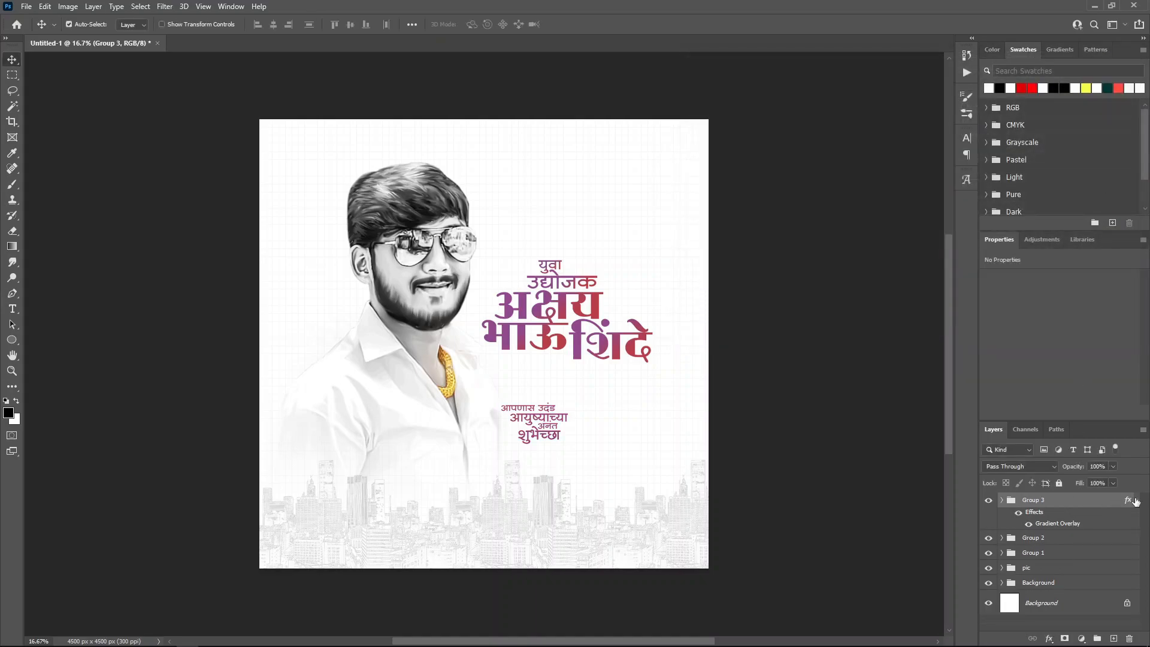
{"action": "key", "text": "ctrl+o"}
Step: Open YellowTick.png, convert it to a Smart Object, and bring it into the poster
{"action": "double_click", "coordinate": [410, 105]}
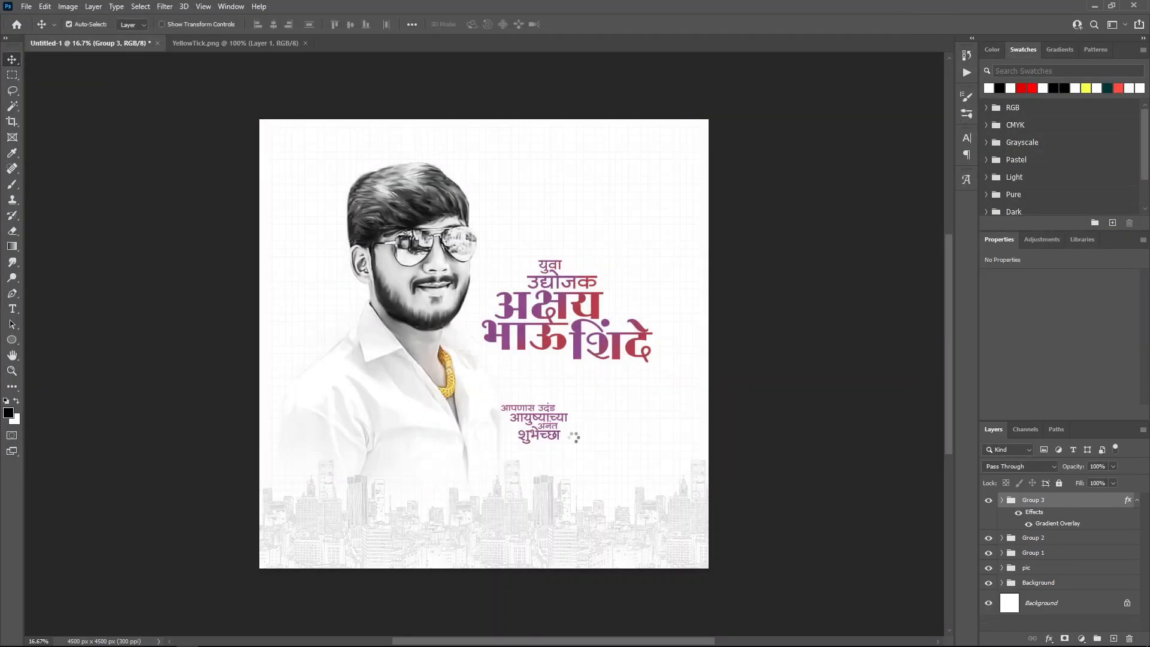
{"action": "right_click", "coordinate": [1068, 507]}
{"action": "left_click", "coordinate": [1036, 164]}
{"action": "left_click_drag", "start_coordinate": [814, 333], "coordinate": [596, 443]}
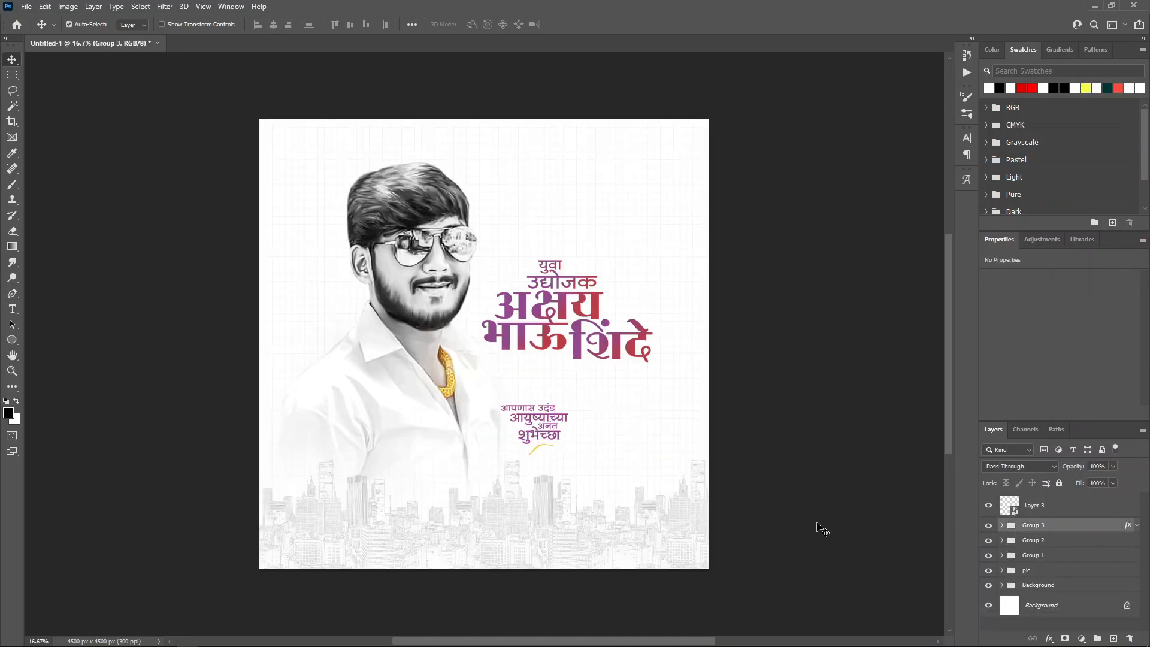
Step: Move the tagline up under the name and rotate the text block about 4° counter-clockwise
{"action": "left_click_drag", "start_coordinate": [731, 468], "coordinate": [745, 421]}
{"action": "left_click", "coordinate": [1033, 555], "text": "shift"}
{"action": "key", "text": "ctrl+t"}
{"action": "left_click_drag", "start_coordinate": [654, 262], "coordinate": [651, 244]}
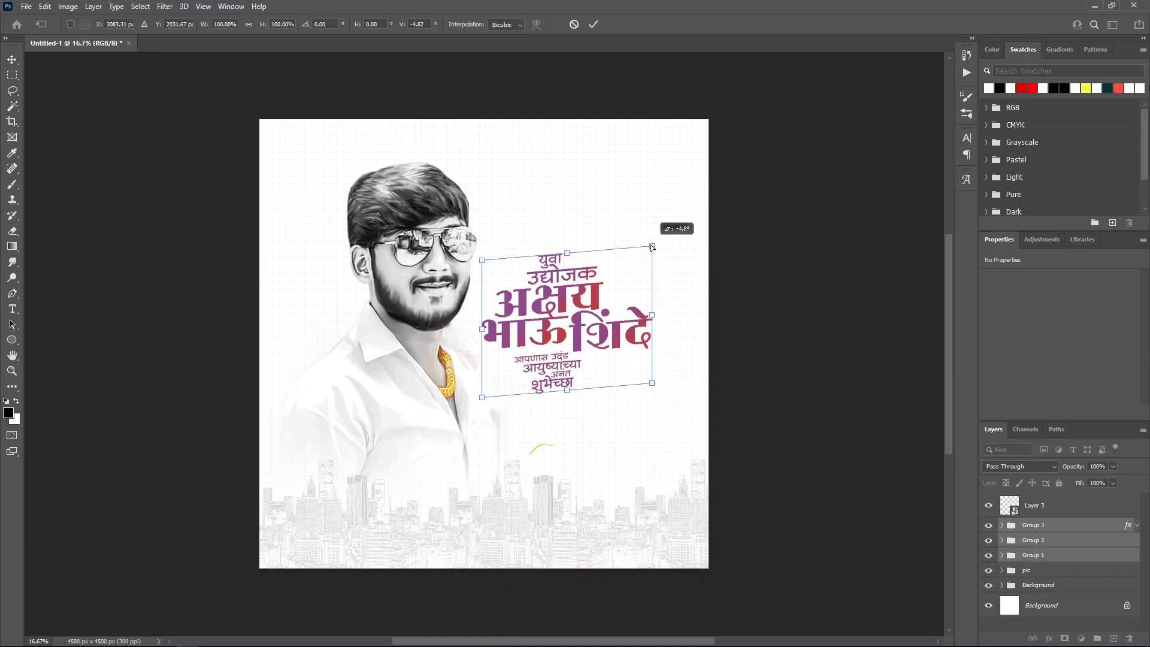
{"action": "left_click", "coordinate": [592, 24]}
Step: Place the yellow swash below शुभेच्छा inside the tagline group, then shift the text block slightly right and down
{"action": "left_click", "coordinate": [1061, 514]}
{"action": "left_click_drag", "start_coordinate": [716, 536], "coordinate": [729, 491]}
{"action": "left_click_drag", "start_coordinate": [1052, 509], "coordinate": [1052, 526]}
{"action": "left_click", "coordinate": [1042, 532], "text": "shift"}
{"action": "left_click_drag", "start_coordinate": [809, 441], "coordinate": [833, 454]}
{"action": "left_click", "coordinate": [1073, 502]}
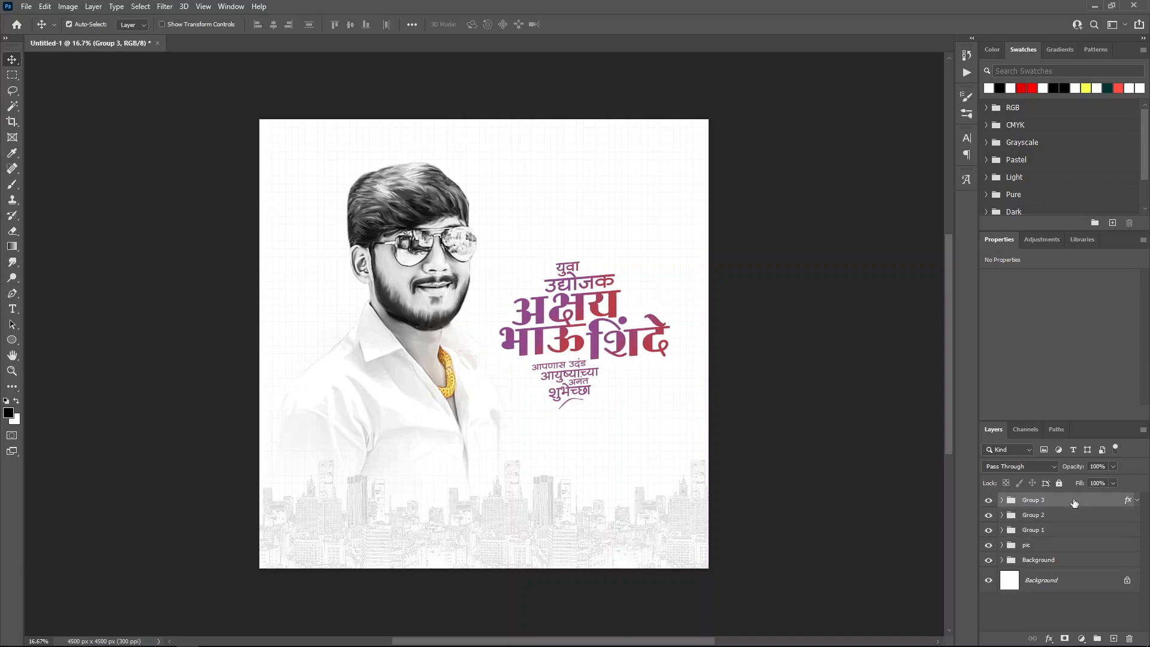
Step: Open sankalp.png, convert it to a Smart Object, and bring the quote block into the poster
{"action": "key", "text": "ctrl+o"}
{"action": "double_click", "coordinate": [341, 98]}
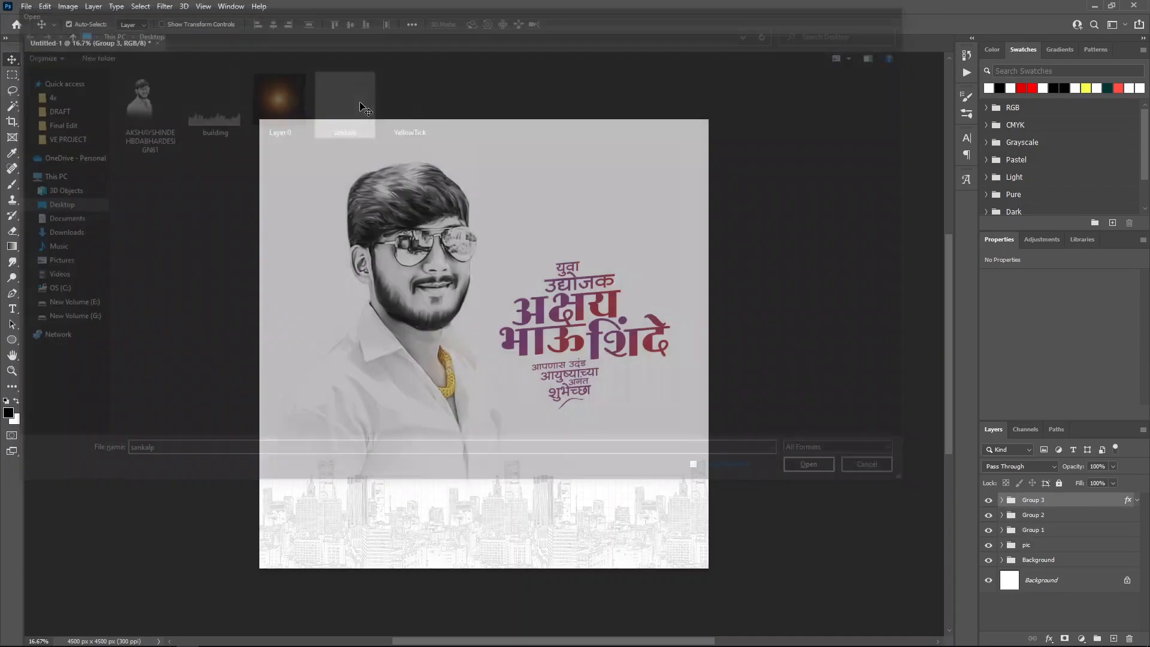
{"action": "right_click", "coordinate": [1047, 506]}
{"action": "left_click", "coordinate": [1068, 158]}
{"action": "left_click_drag", "start_coordinate": [501, 377], "coordinate": [622, 398]}
Step: Move all three title text groups together slightly down and right
{"action": "left_click", "coordinate": [1060, 526]}
{"action": "left_click", "coordinate": [1033, 540], "text": "ctrl"}
{"action": "left_click", "coordinate": [1047, 556], "text": "ctrl"}
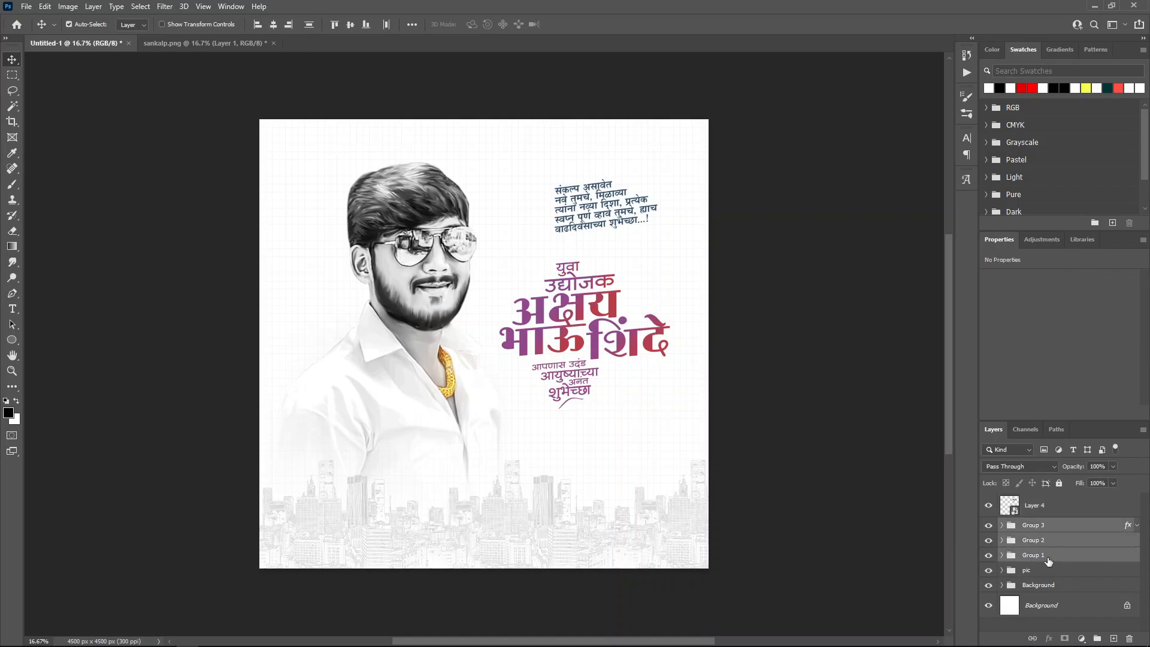
{"action": "left_click_drag", "start_coordinate": [708, 427], "coordinate": [719, 441]}
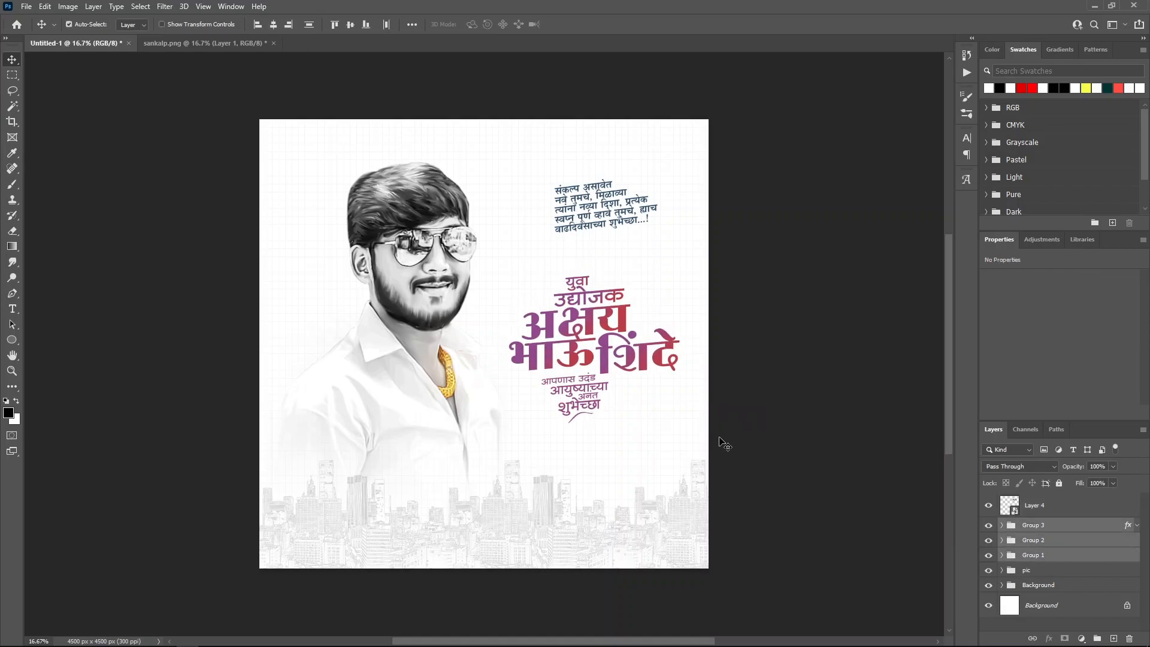
Step: Take the swash layer out of the tagline group and hide all panels to preview the poster
{"action": "left_click", "coordinate": [1080, 527]}
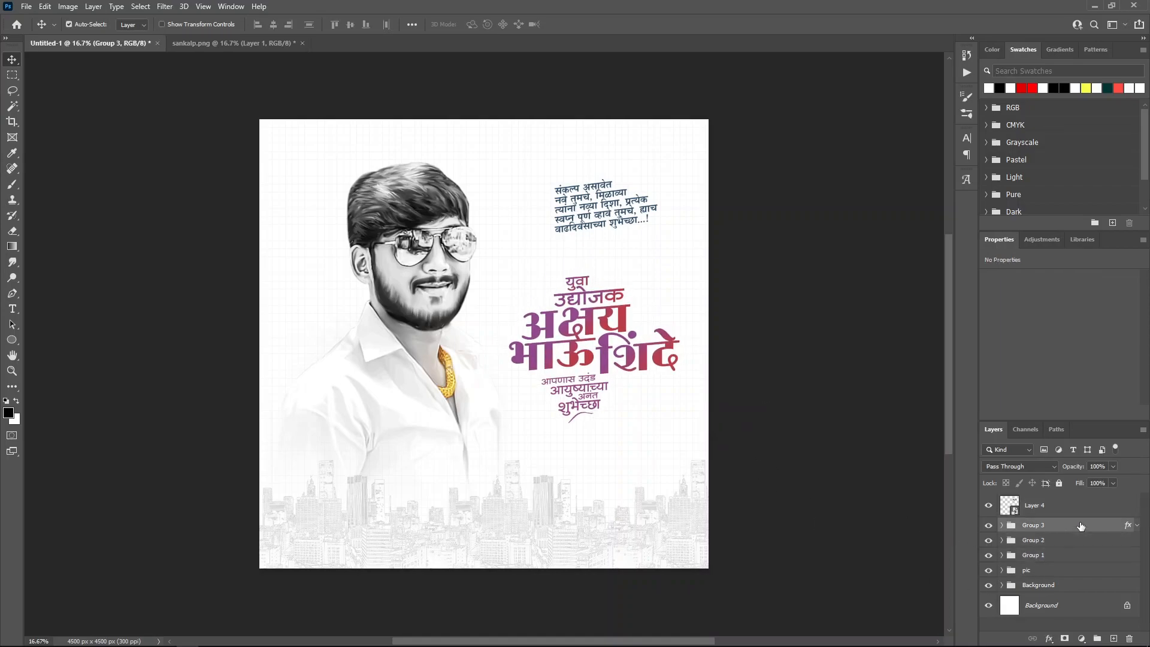
{"action": "left_click", "coordinate": [1002, 525]}
{"action": "left_click_drag", "start_coordinate": [1052, 549], "coordinate": [1039, 517]}
{"action": "left_click", "coordinate": [1034, 505]}
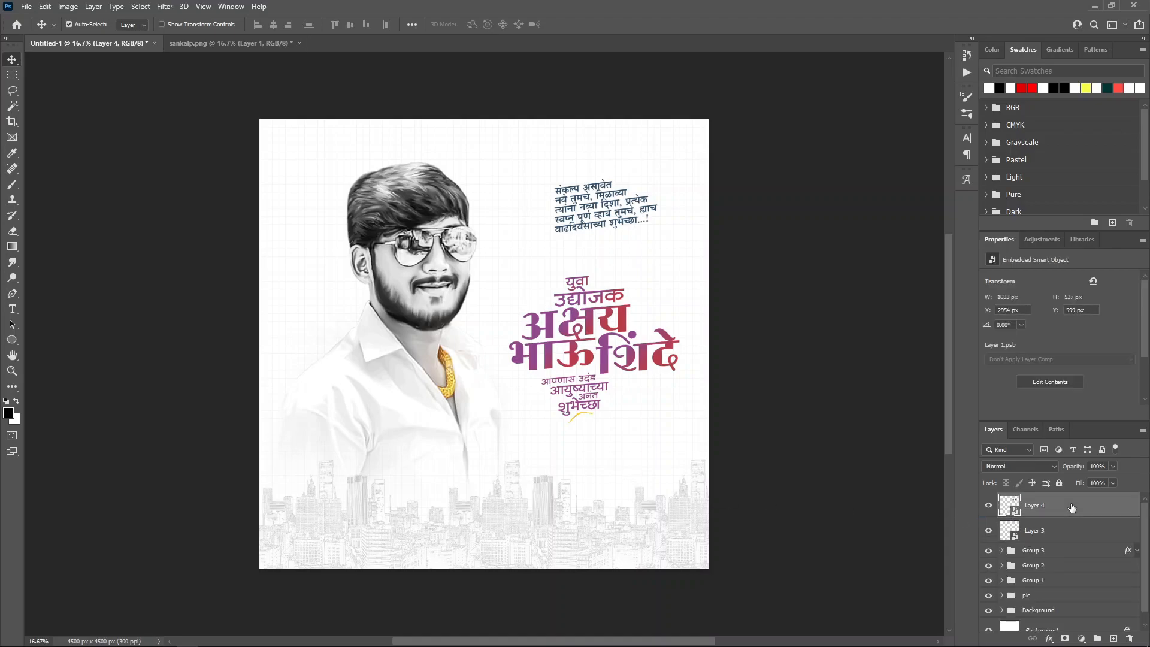
{"action": "key", "text": "Tab"}
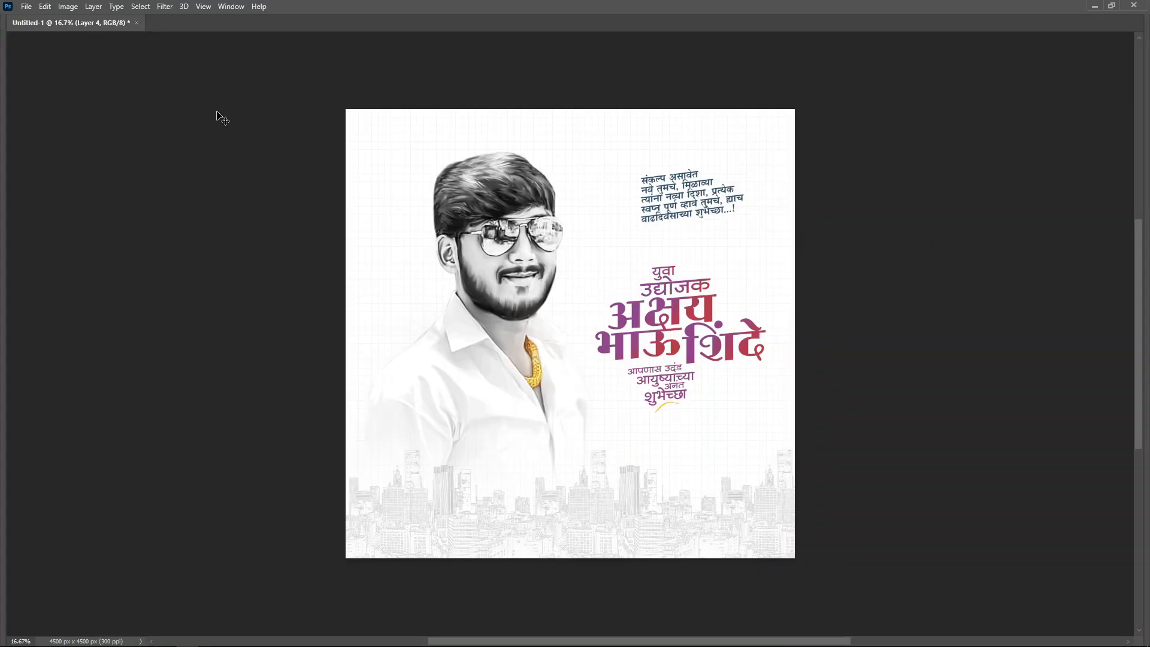